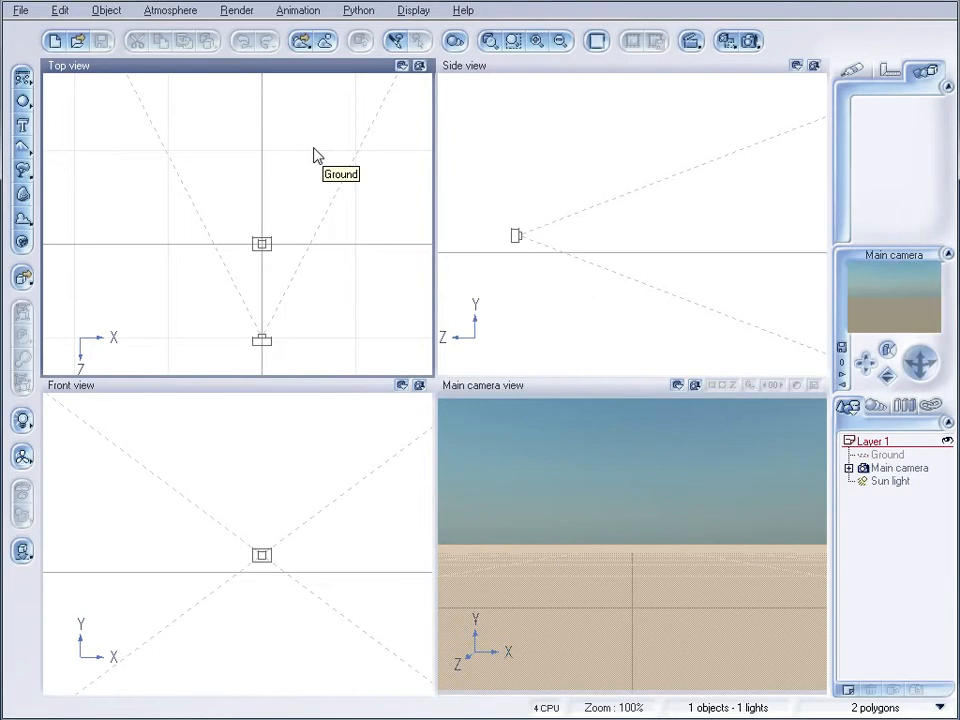
{"action": "left_click_drag", "start_coordinate": [714, 225], "coordinate": [711, 270]}
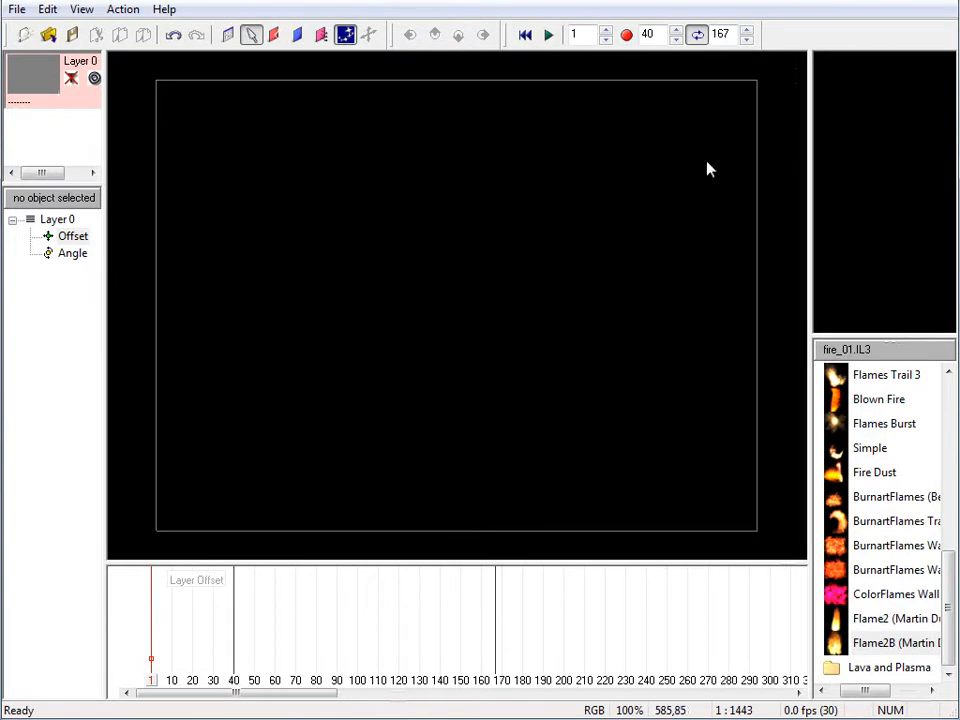
- In particleIllusion, place a Flame2 emitter near the stage's lower centre at about 313,421 and preview it at frame 68
{"action": "left_click", "coordinate": [885, 618]}
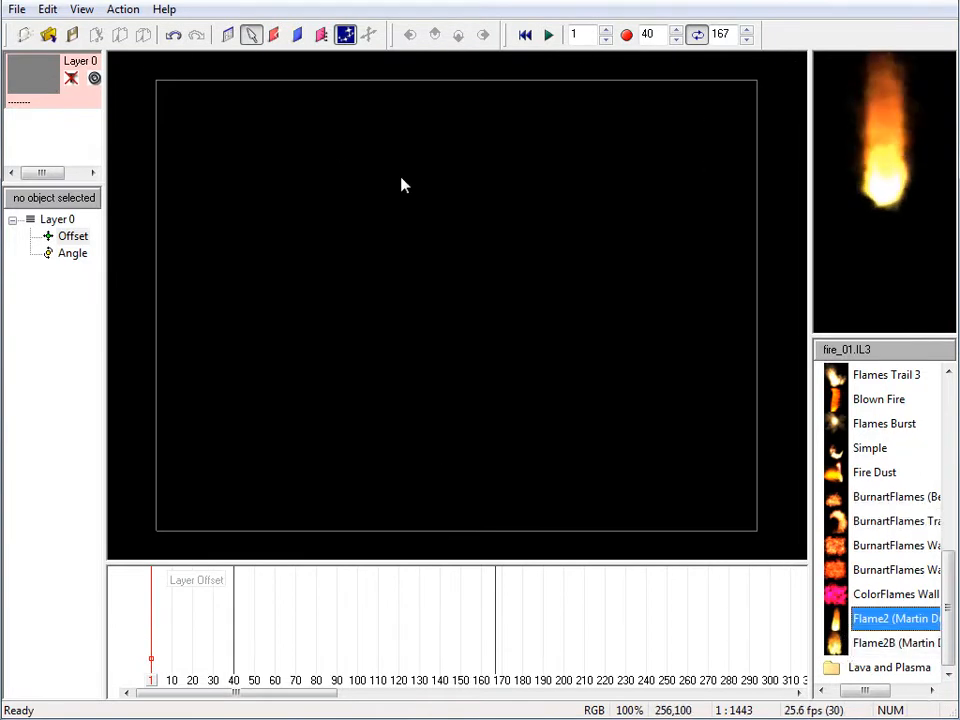
{"action": "left_click", "coordinate": [250, 36]}
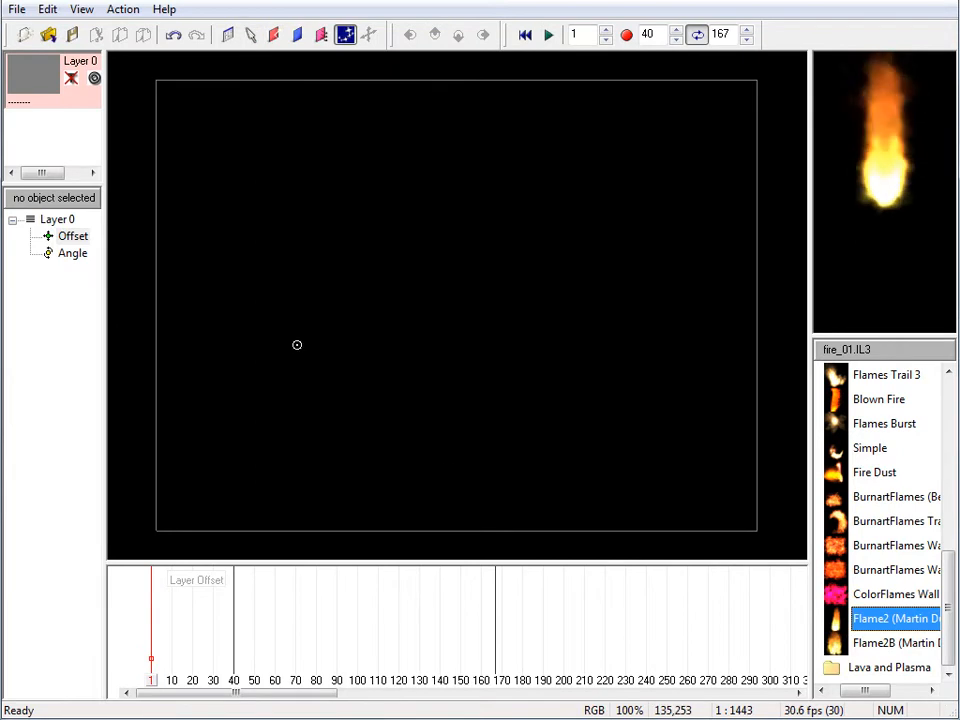
{"action": "left_click", "coordinate": [451, 476]}
{"action": "mouse_move", "coordinate": [155, 688]}
{"action": "left_mouse_down"}
{"action": "mouse_move", "coordinate": [482, 681]}
{"action": "mouse_move", "coordinate": [148, 676]}
{"action": "left_mouse_up"}
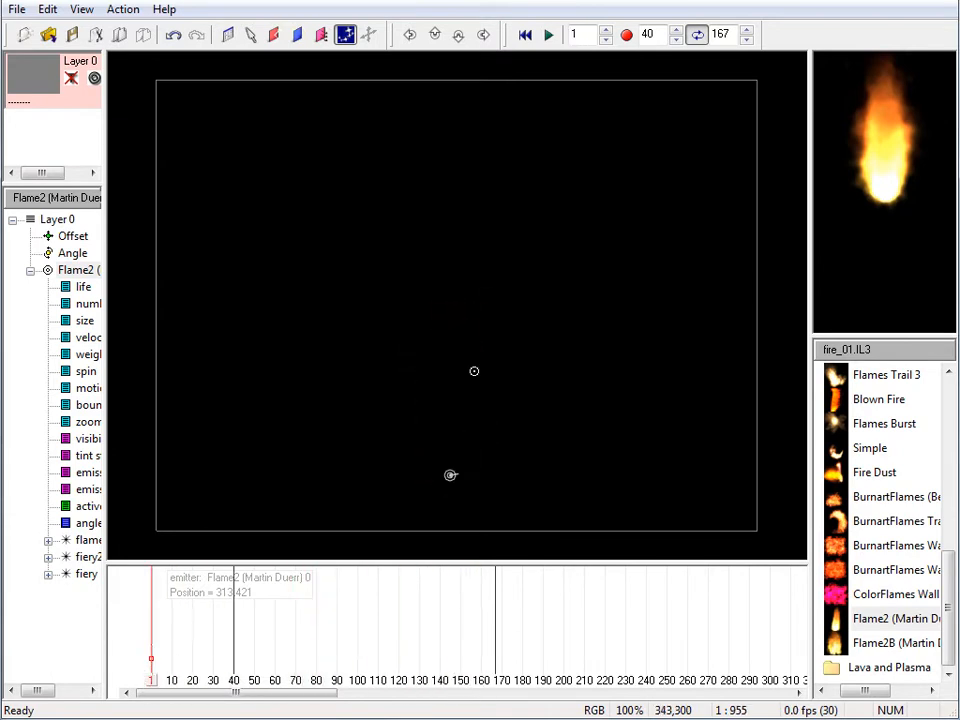
{"action": "left_click", "coordinate": [251, 34]}
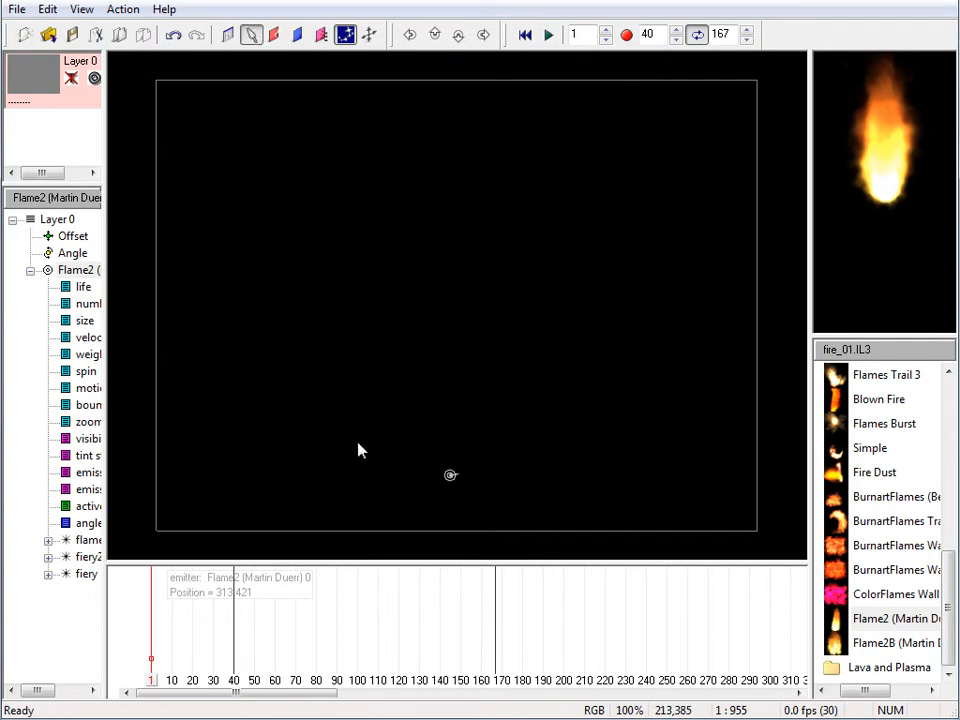
{"action": "left_click_drag", "start_coordinate": [151, 680], "coordinate": [289, 688]}
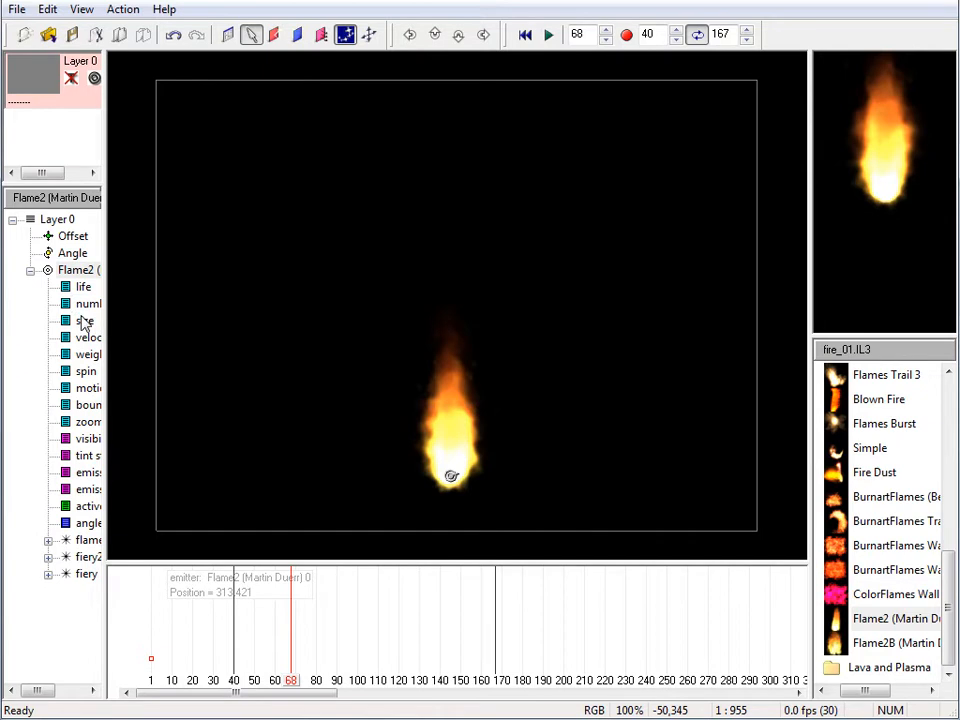
- Set the Flame2 emitter's zoom to 370%, checking the flame at frame 124, and return to frame 1
{"action": "left_click", "coordinate": [88, 421]}
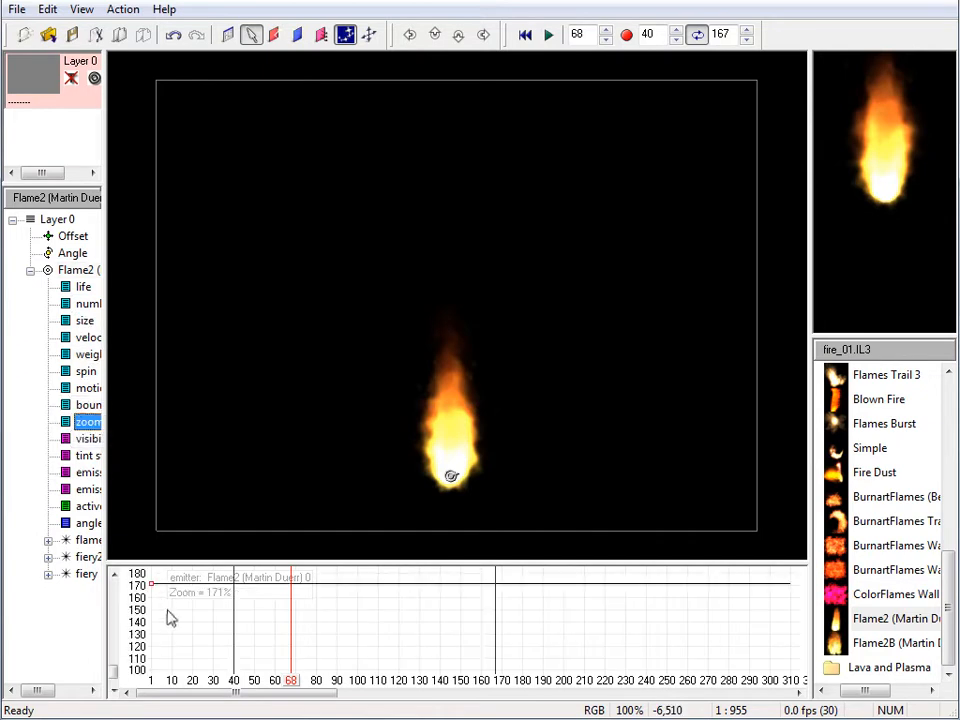
{"action": "right_click", "coordinate": [188, 637]}
{"action": "mouse_move", "coordinate": [113, 672]}
{"action": "left_mouse_down"}
{"action": "mouse_move", "coordinate": [115, 650]}
{"action": "mouse_move", "coordinate": [115, 670]}
{"action": "left_mouse_up"}
{"action": "mouse_move", "coordinate": [150, 617]}
{"action": "left_mouse_down"}
{"action": "mouse_move", "coordinate": [148, 567]}
{"action": "mouse_move", "coordinate": [150, 641]}
{"action": "left_mouse_up"}
{"action": "left_click_drag", "start_coordinate": [283, 683], "coordinate": [406, 681]}
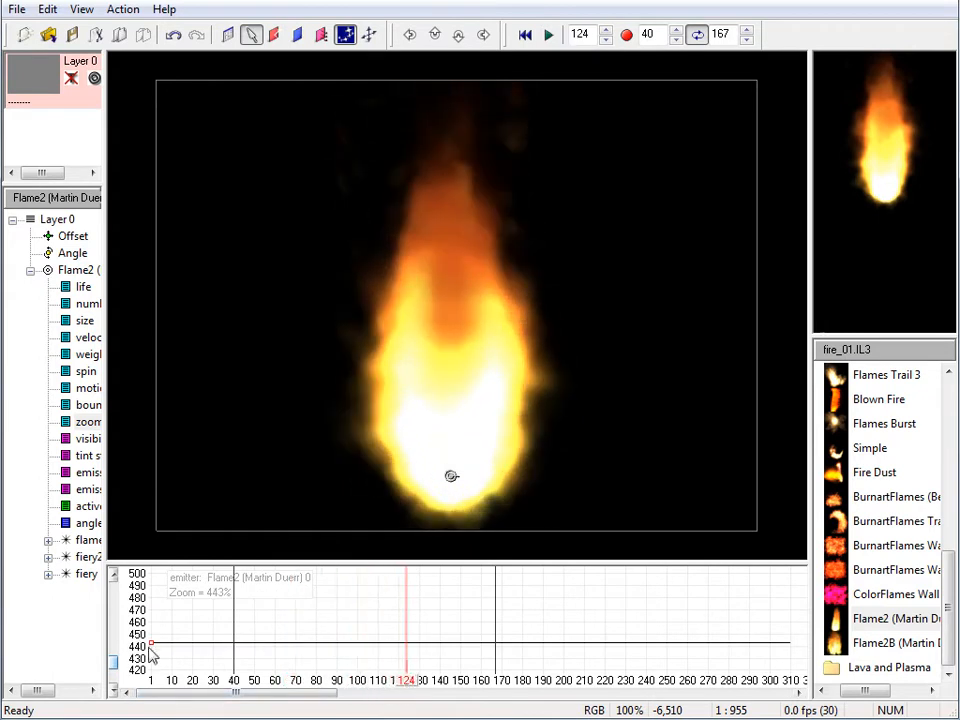
{"action": "left_click_drag", "start_coordinate": [150, 650], "coordinate": [150, 671]}
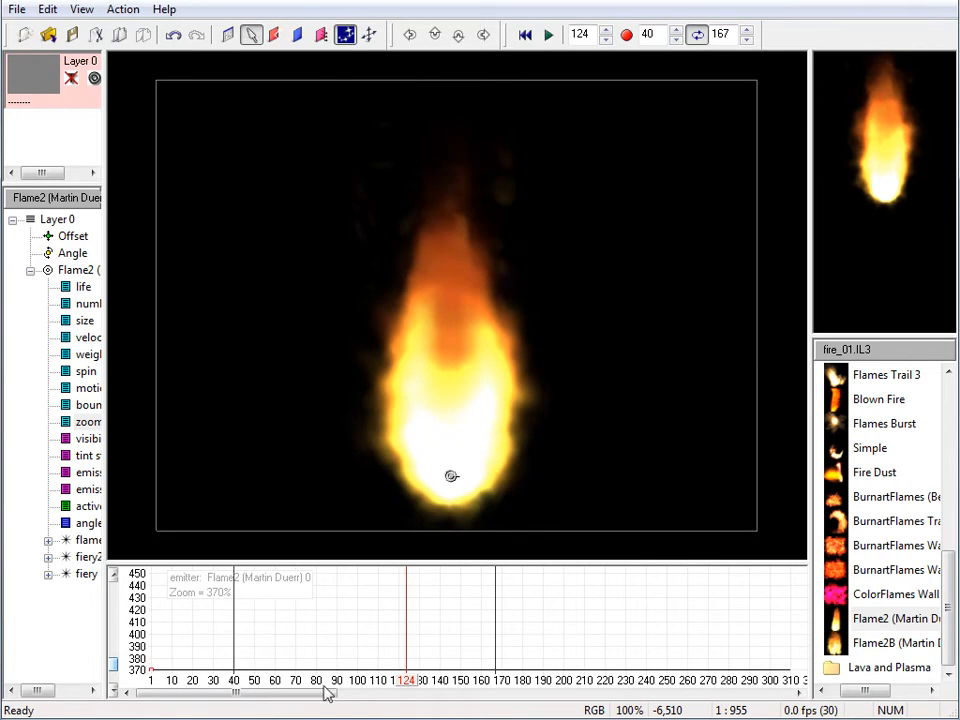
{"action": "left_click_drag", "start_coordinate": [236, 683], "coordinate": [145, 686]}
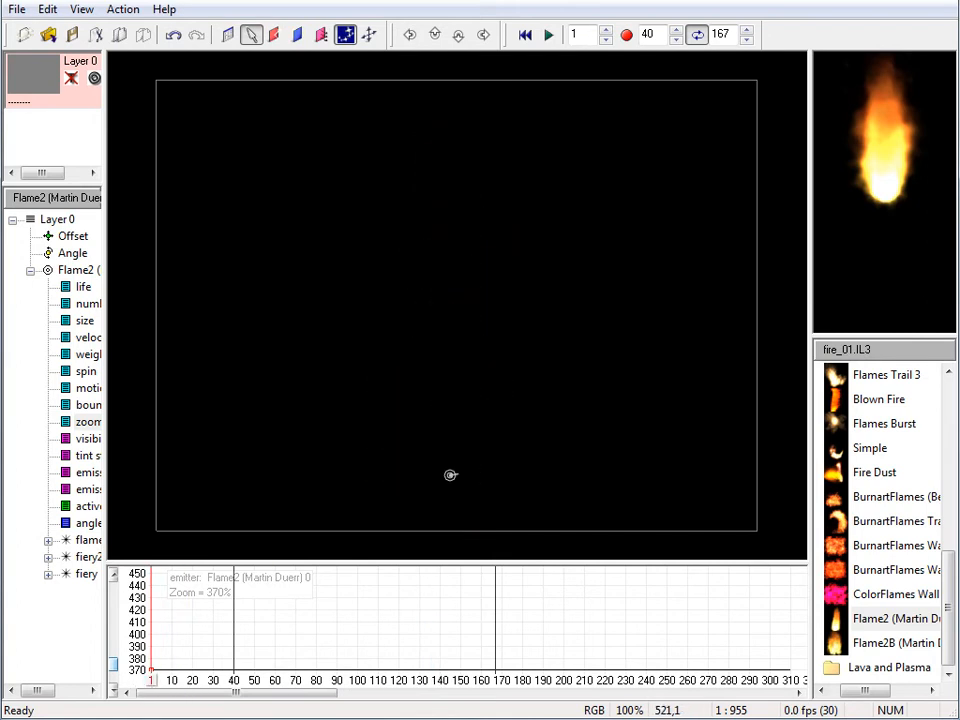
- Start saving the output as PNG files named fire in a new FireLarge folder inside ShakeFocus
{"action": "left_click", "coordinate": [625, 35]}
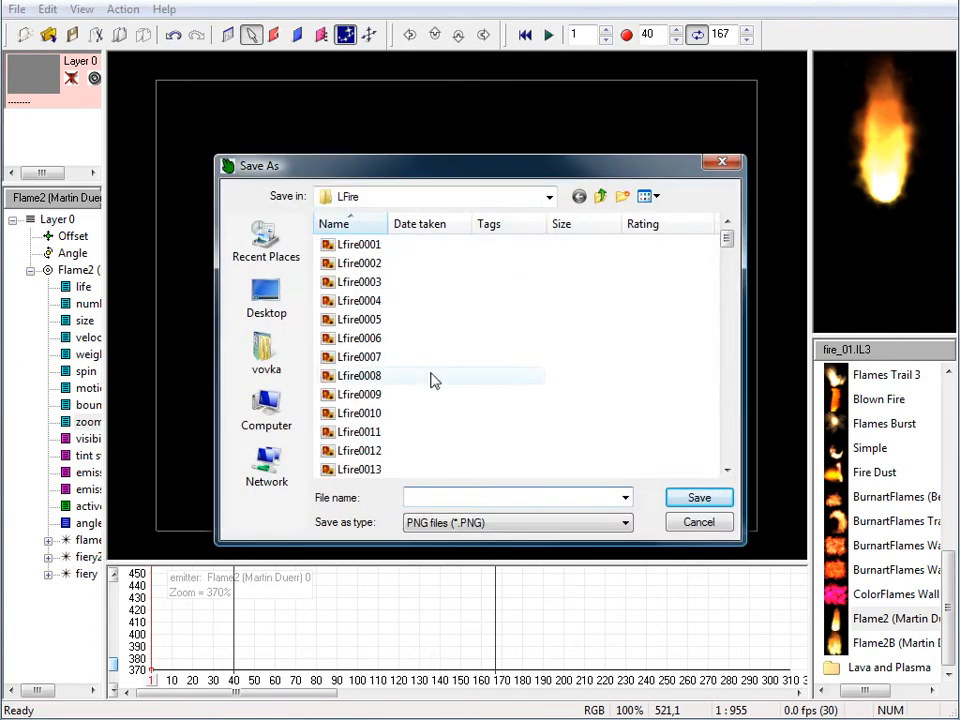
{"action": "left_click", "coordinate": [600, 196]}
{"action": "left_click", "coordinate": [622, 196]}
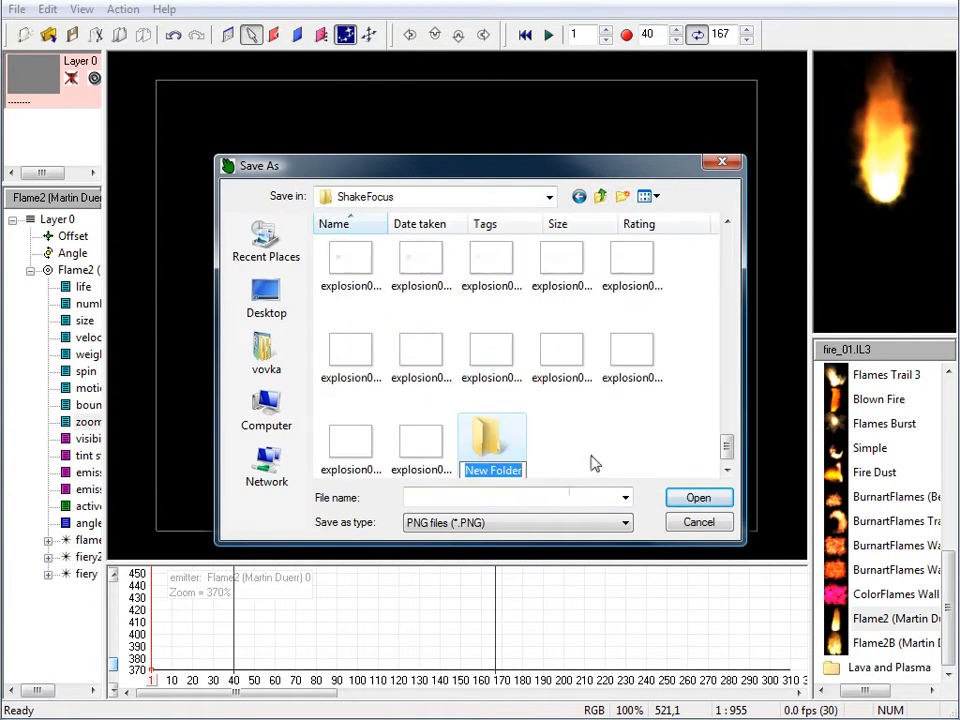
{"action": "type", "text": "FireLa"}
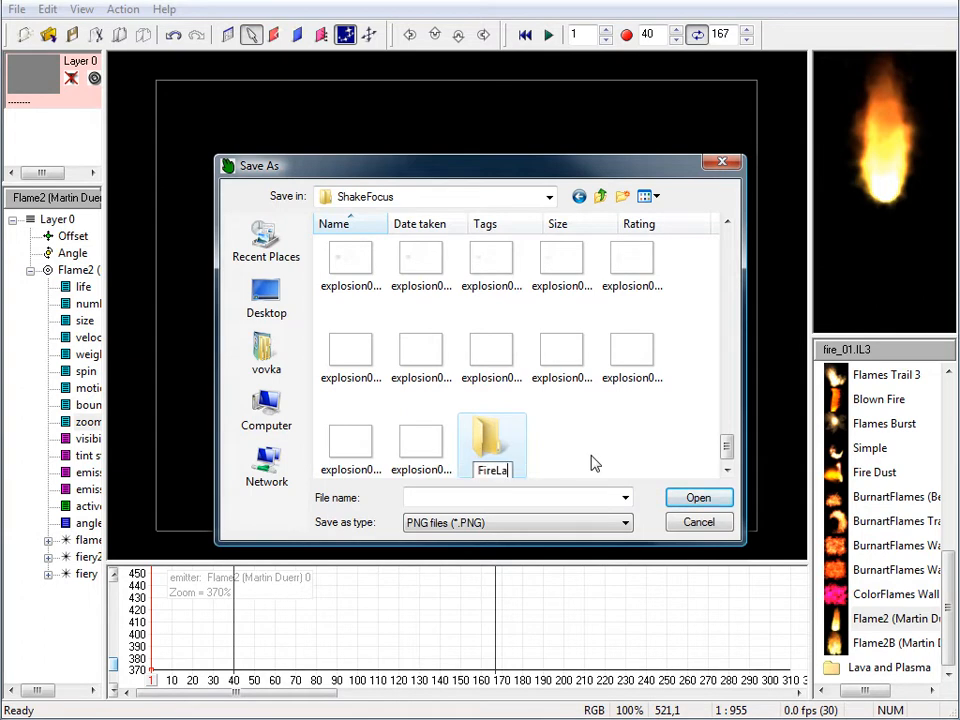
{"action": "type", "text": "rge"}
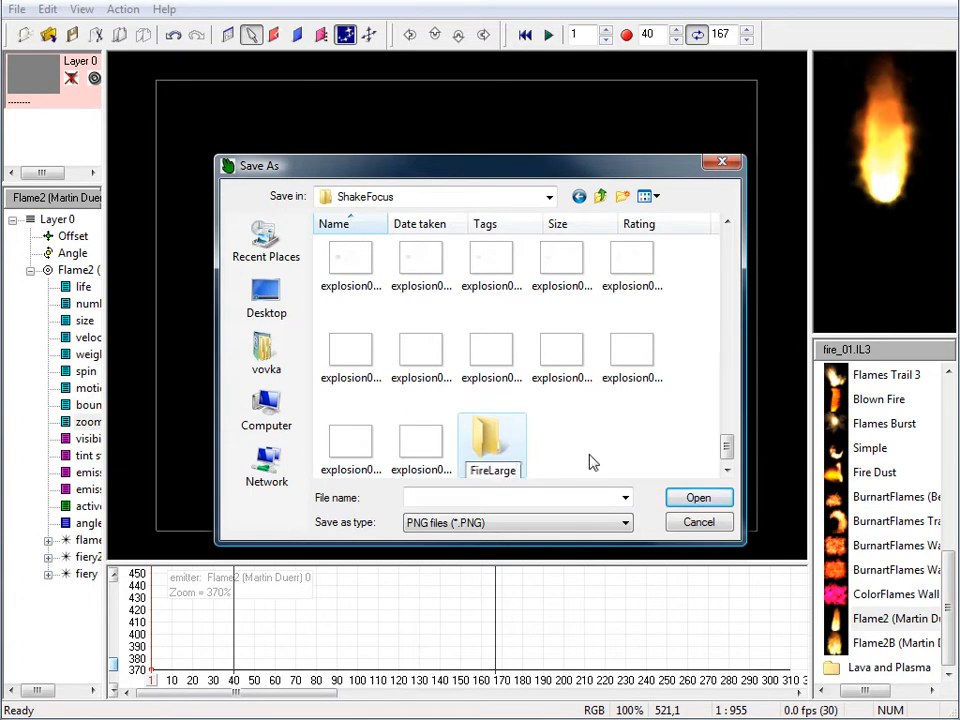
{"action": "double_click", "coordinate": [500, 440]}
{"action": "left_click", "coordinate": [520, 498]}
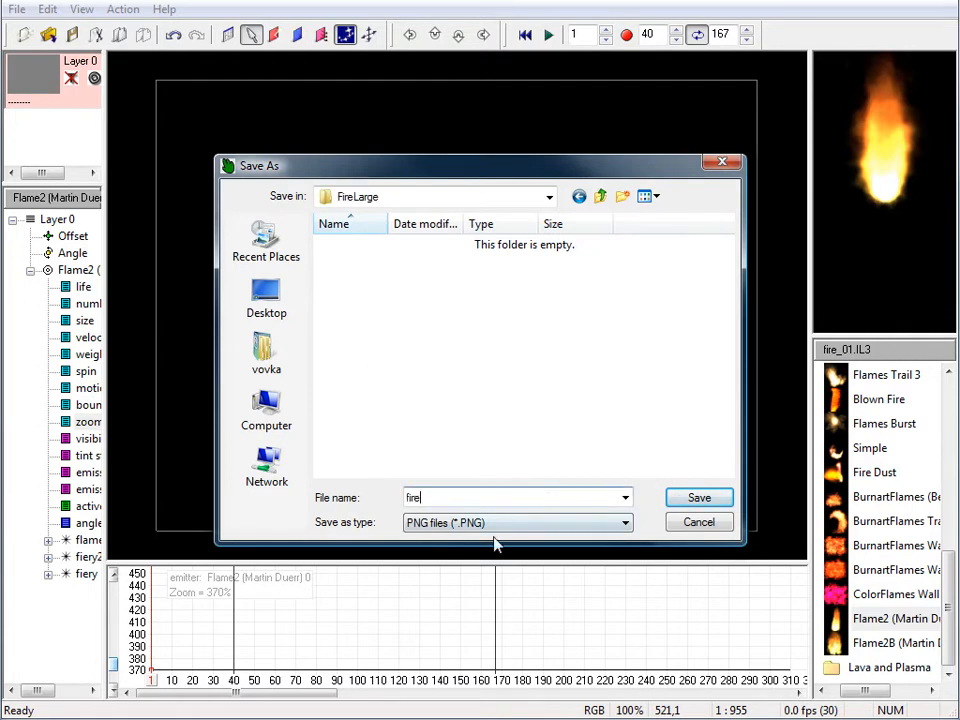
{"action": "left_click", "coordinate": [699, 498]}
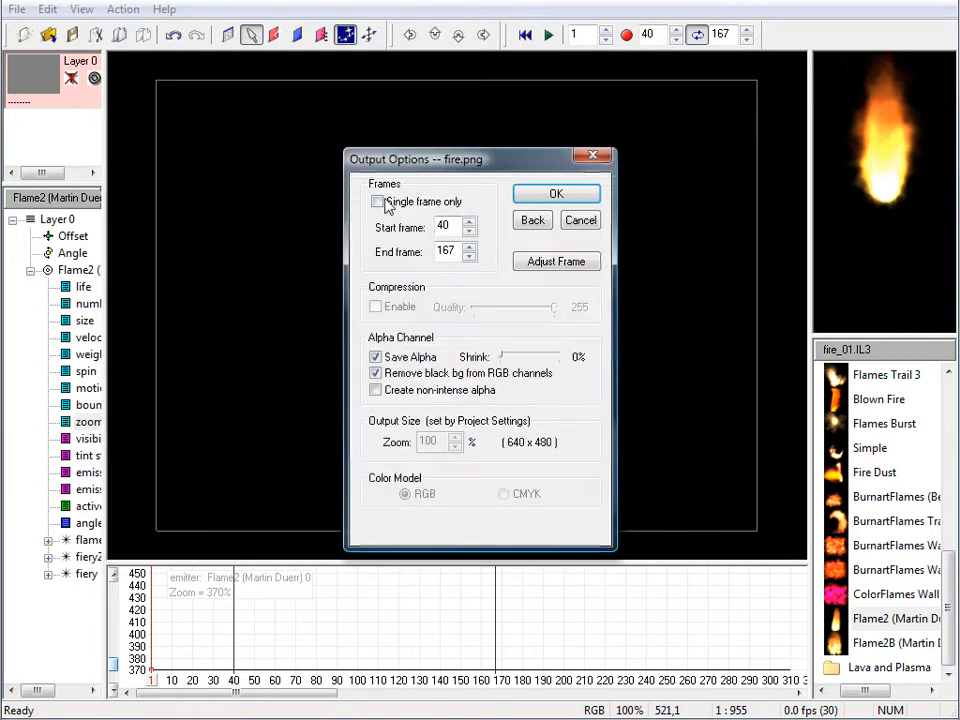
- Set the output's start frame to 1 and render the fire image sequence
{"action": "double_click", "coordinate": [455, 224]}
{"action": "type", "text": "1"}
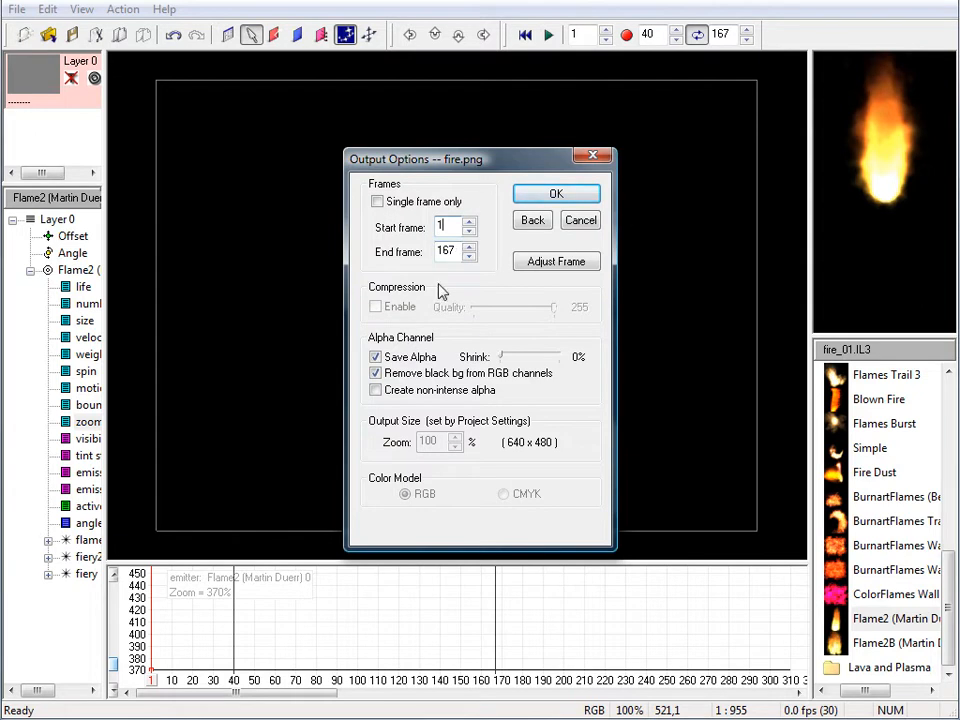
{"action": "left_click", "coordinate": [533, 197]}
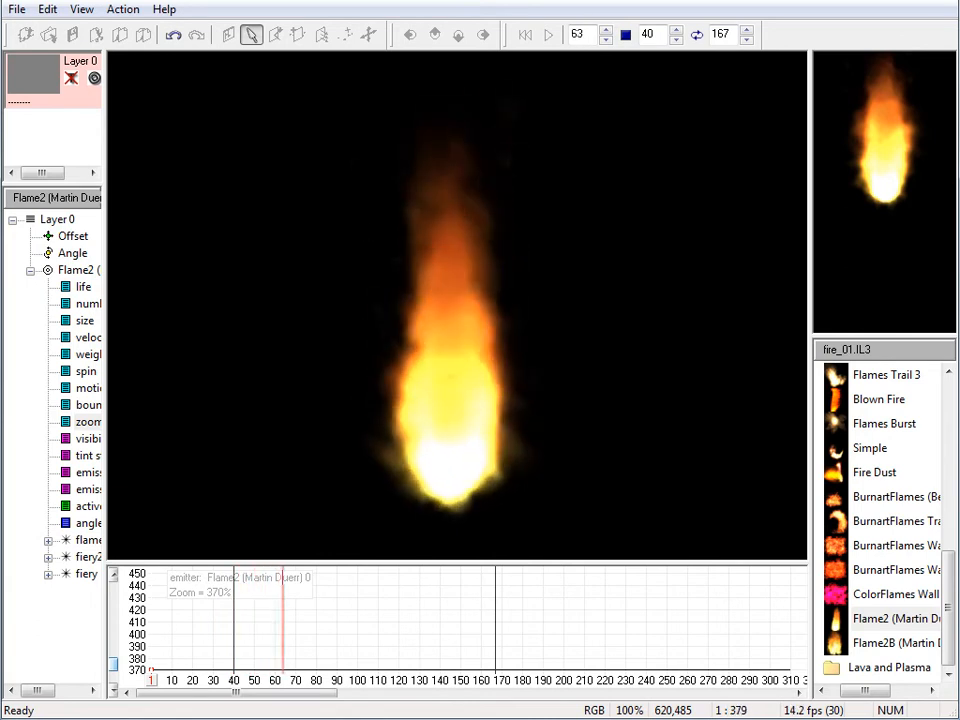
{"action": "key", "text": "space"}
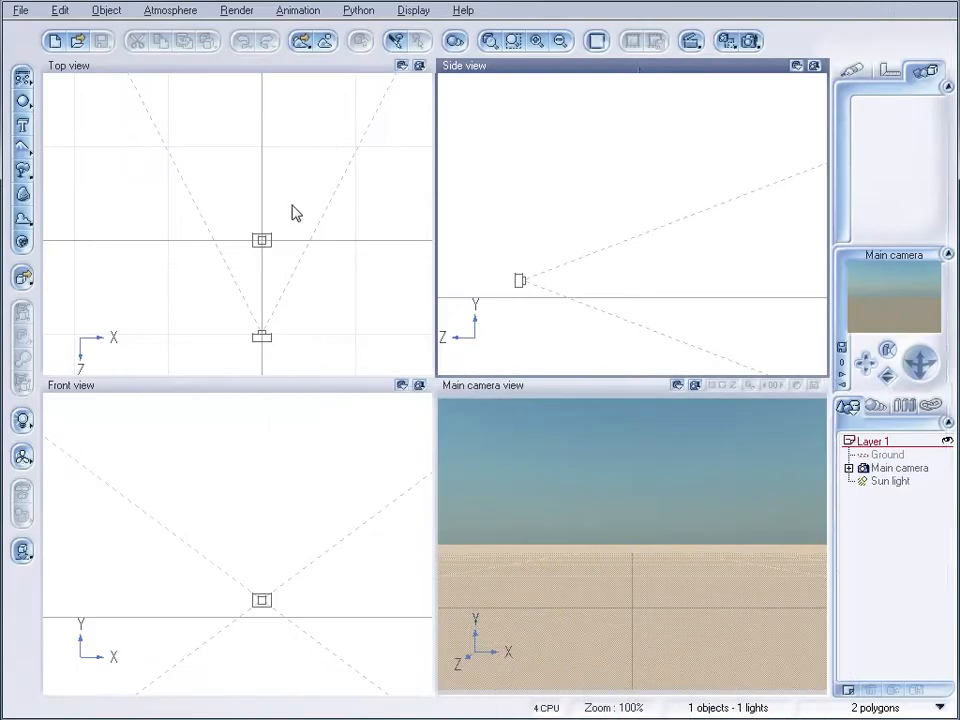
- In Vue, create a new scene with the Default atmosphere from the Spectral Sunshine collection
{"action": "mouse_move", "coordinate": [328, 146]}
{"action": "right_mouse_down"}
{"action": "mouse_move", "coordinate": [317, 167]}
{"action": "mouse_move", "coordinate": [311, 157]}
{"action": "right_mouse_up"}
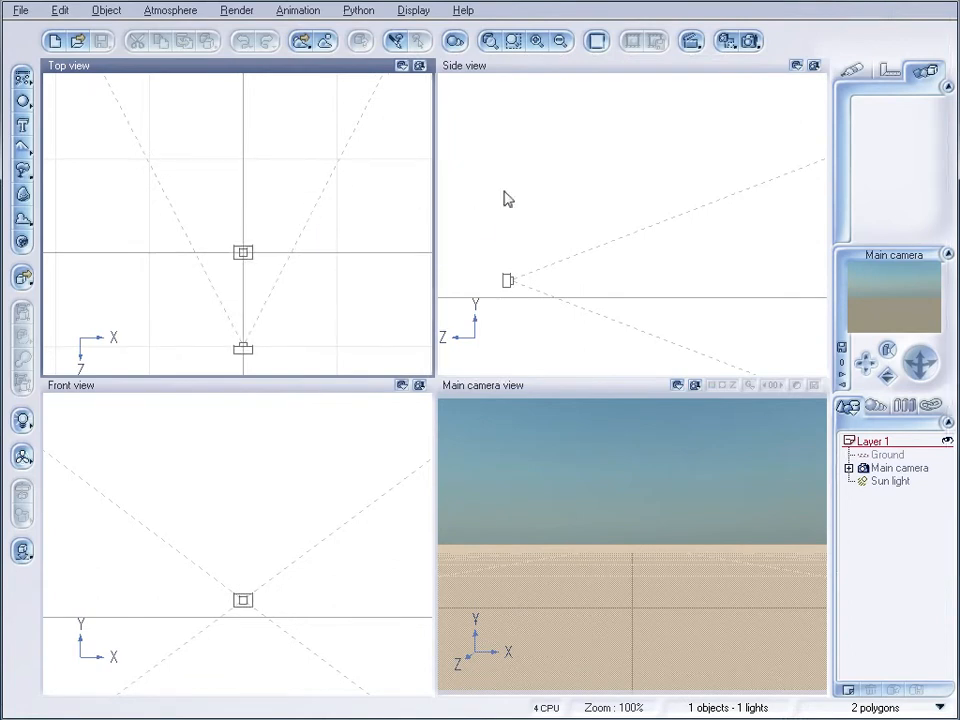
{"action": "left_click", "coordinate": [22, 12]}
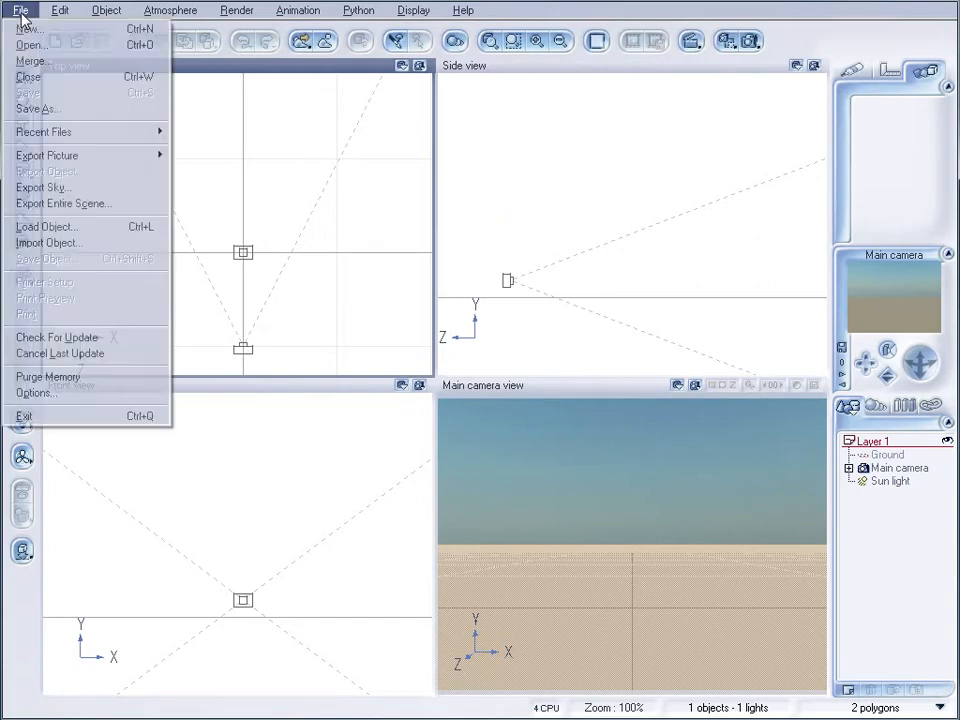
{"action": "left_click", "coordinate": [30, 28]}
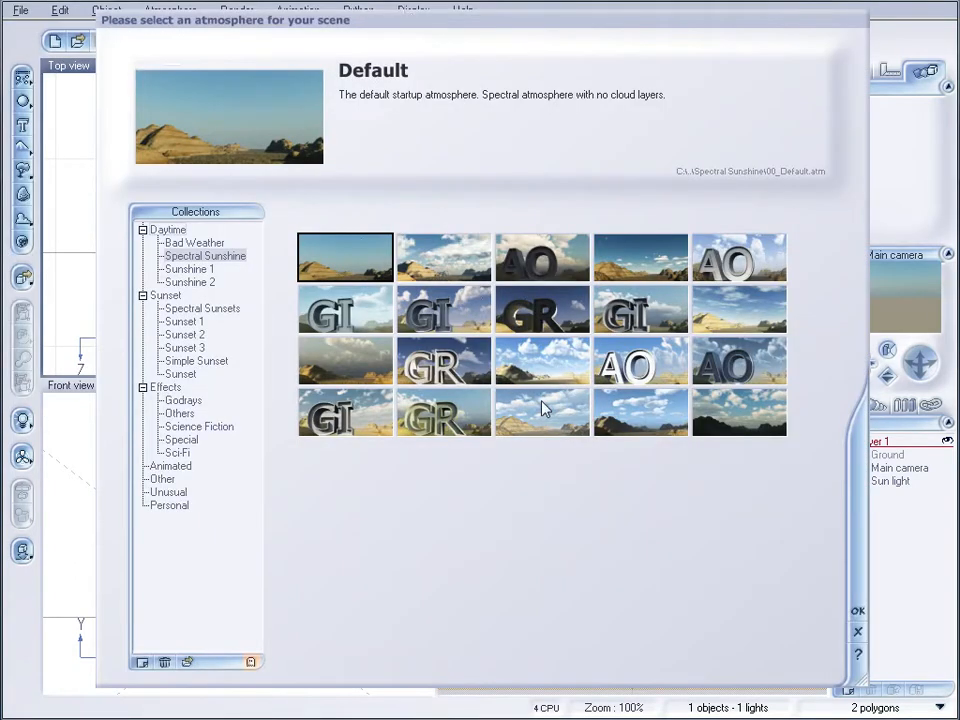
{"action": "left_click", "coordinate": [858, 610]}
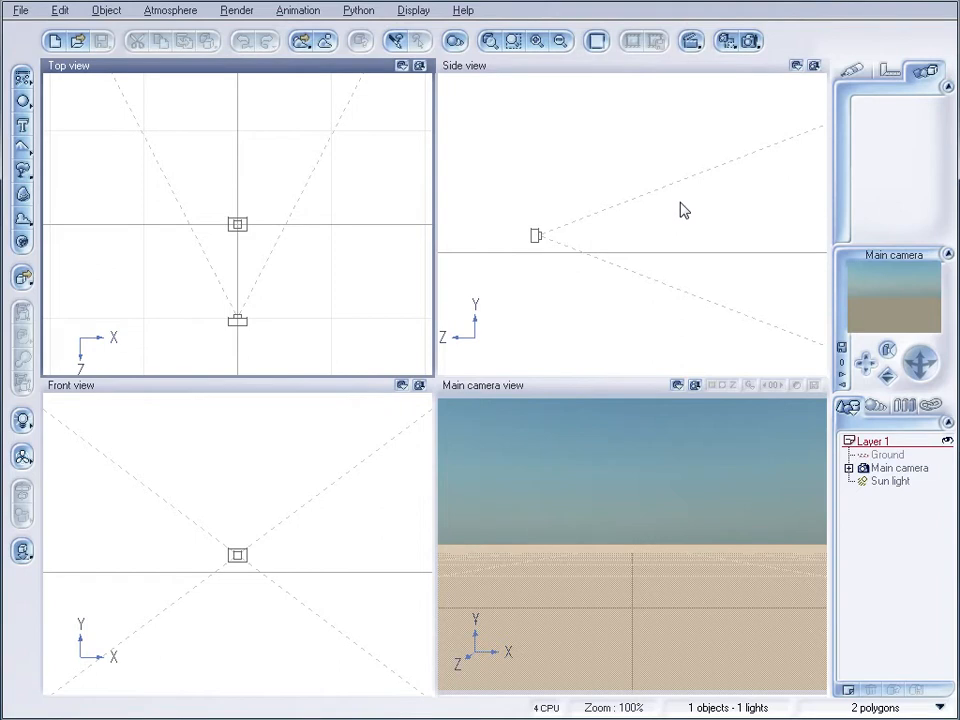
- Add an alpha plane to the new scene
{"action": "right_click_drag", "start_coordinate": [333, 164], "coordinate": [342, 193]}
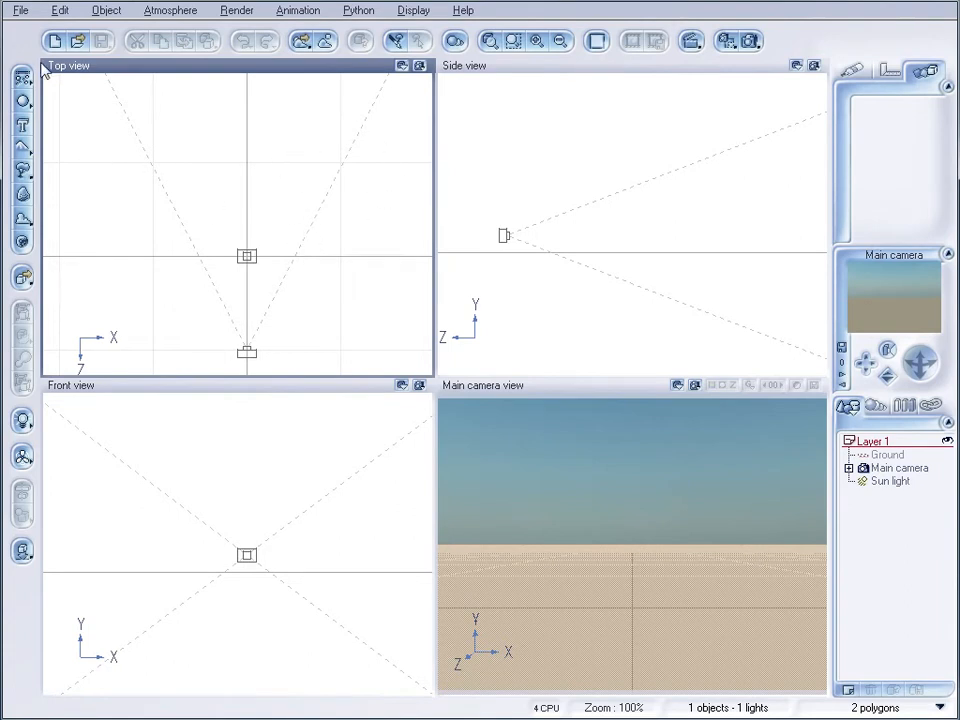
{"action": "left_click_drag", "start_coordinate": [22, 100], "coordinate": [189, 111]}
{"action": "left_click_drag", "start_coordinate": [429, 313], "coordinate": [432, 181]}
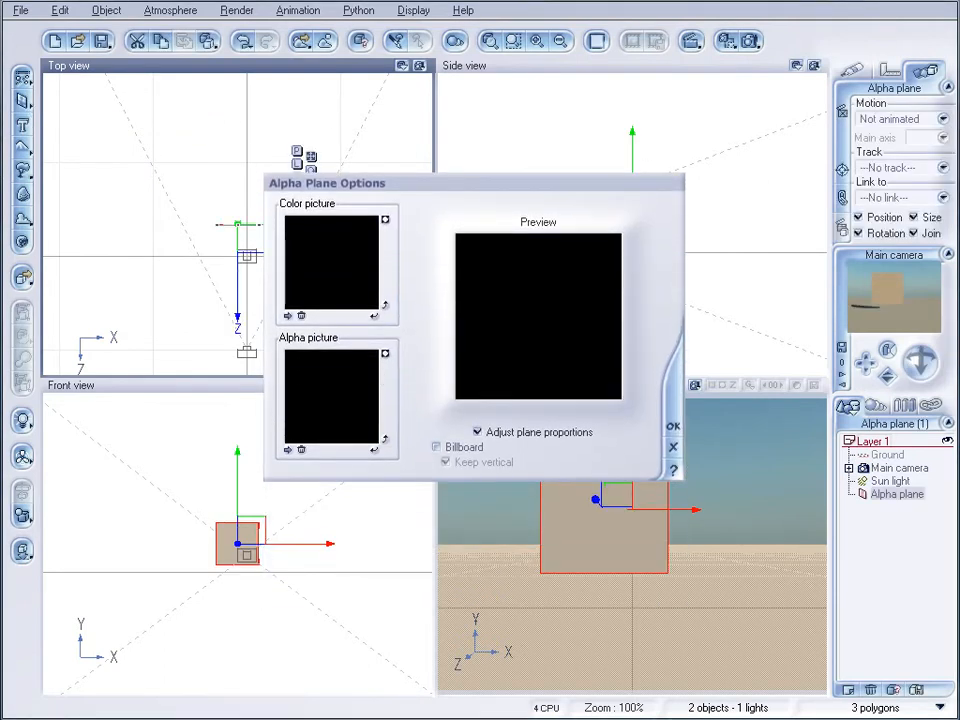
- Load the whole image sequence starting at fire0001 from the FireLarge folder as the alpha plane's color picture
{"action": "left_click", "coordinate": [289, 316]}
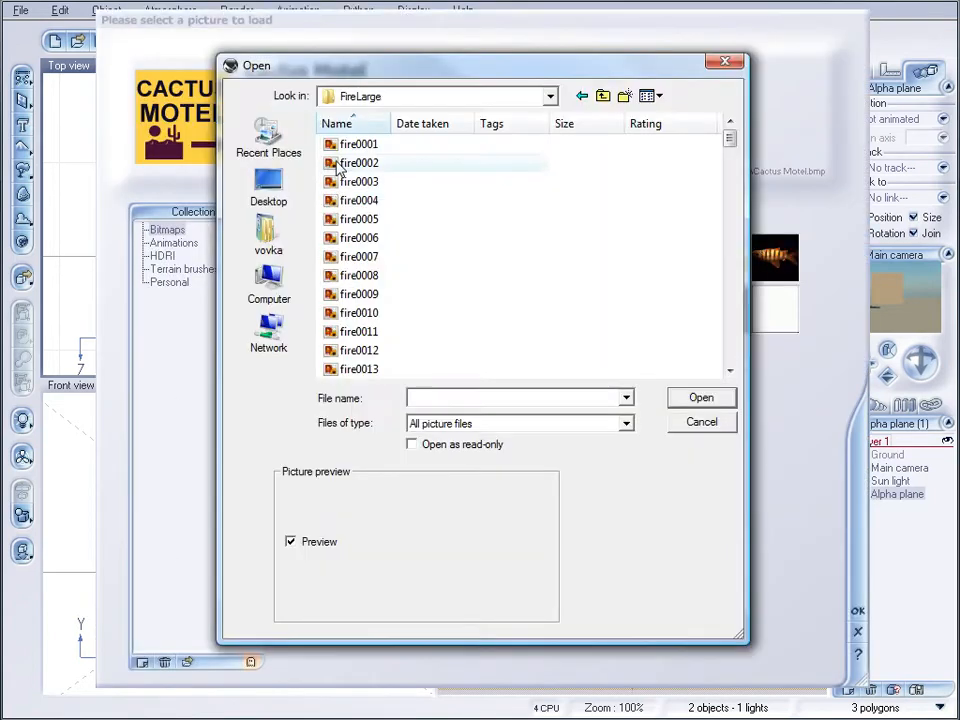
{"action": "left_click", "coordinate": [398, 146]}
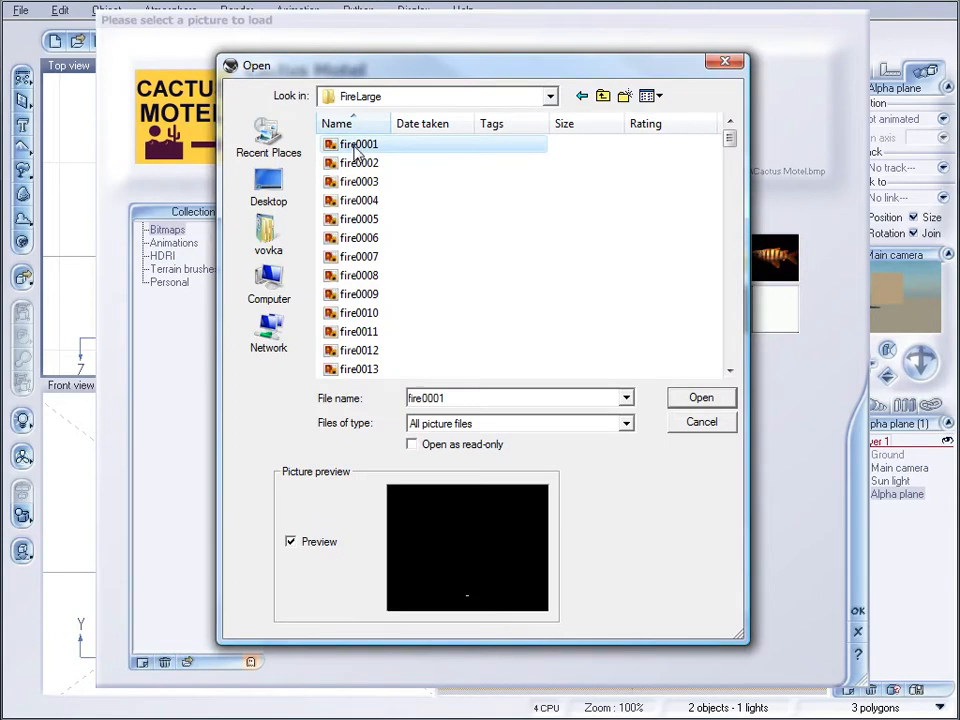
{"action": "left_click", "coordinate": [700, 399]}
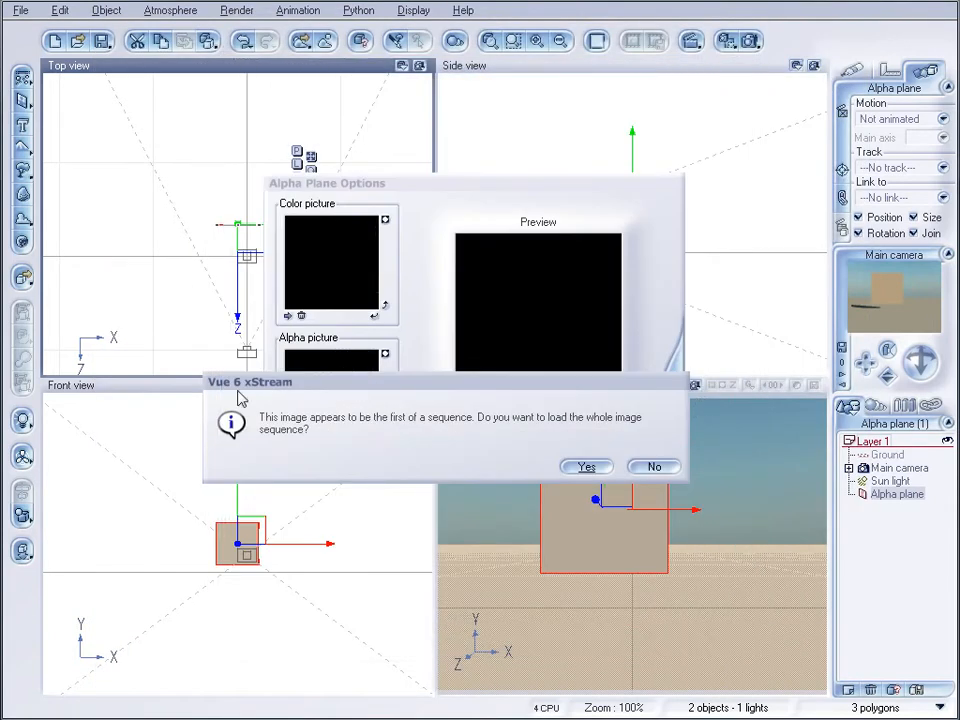
{"action": "left_click", "coordinate": [587, 468]}
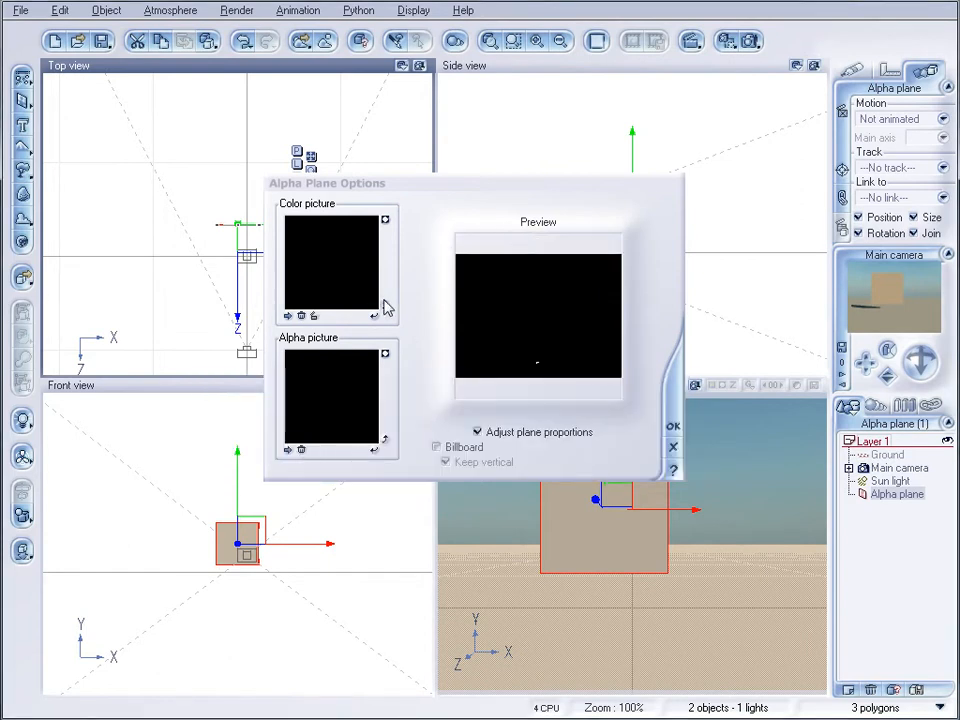
- Load the same whole fire0001 image sequence from FireLarge as the alpha plane's alpha picture
{"action": "left_click", "coordinate": [288, 450]}
{"action": "left_click", "coordinate": [187, 662]}
{"action": "left_click", "coordinate": [372, 146]}
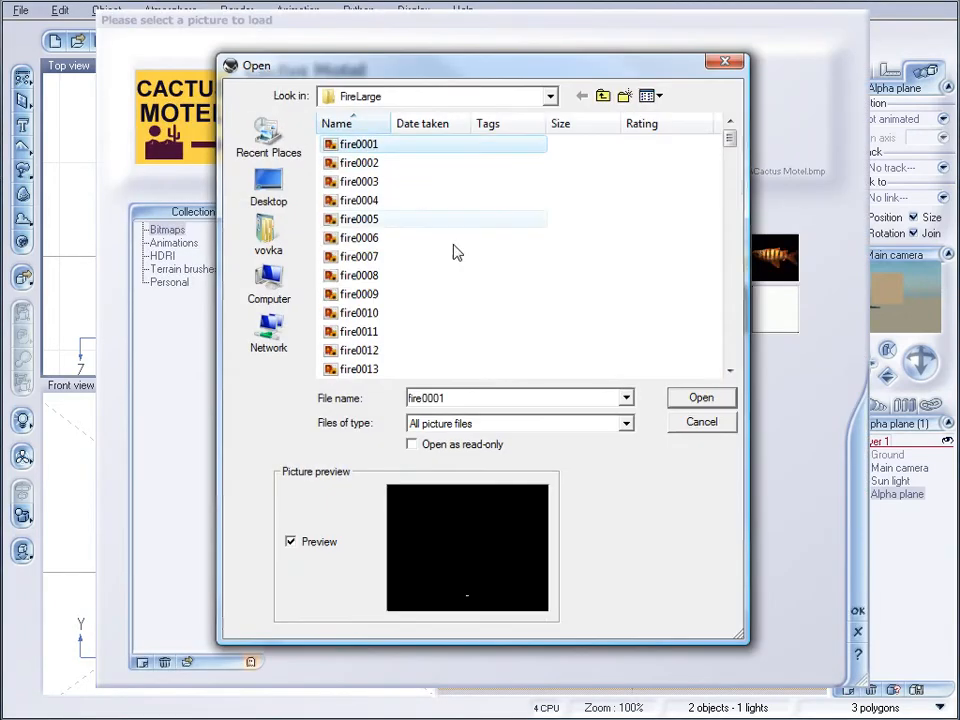
{"action": "left_click", "coordinate": [722, 400]}
{"action": "left_click", "coordinate": [582, 466]}
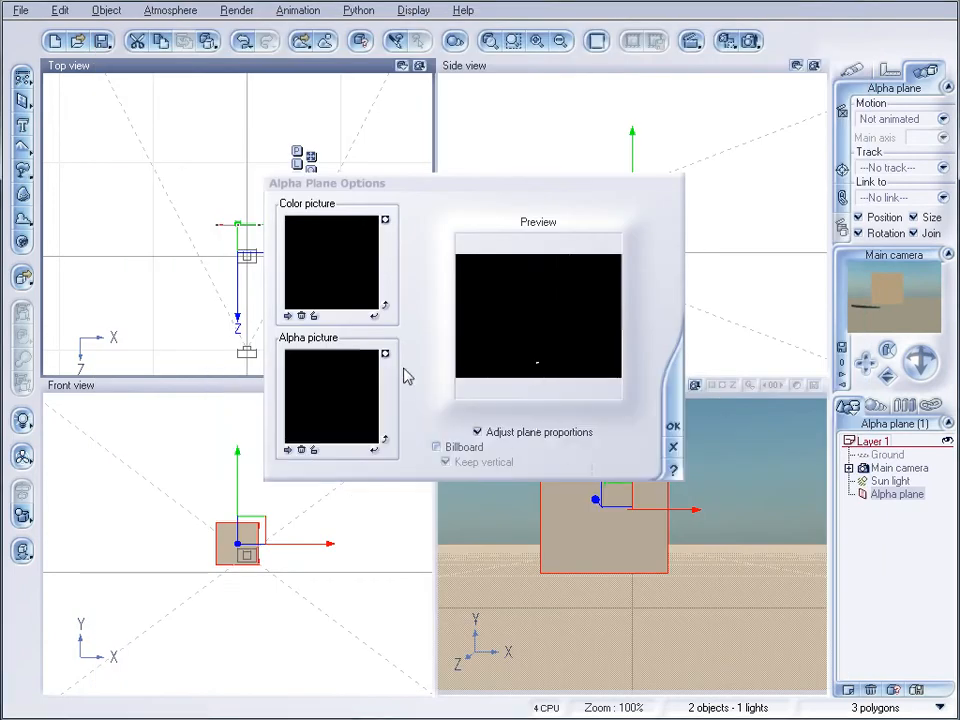
- Invert the alpha picture, turn on Billboard for the plane and accept the alpha plane options
{"action": "left_click", "coordinate": [385, 355]}
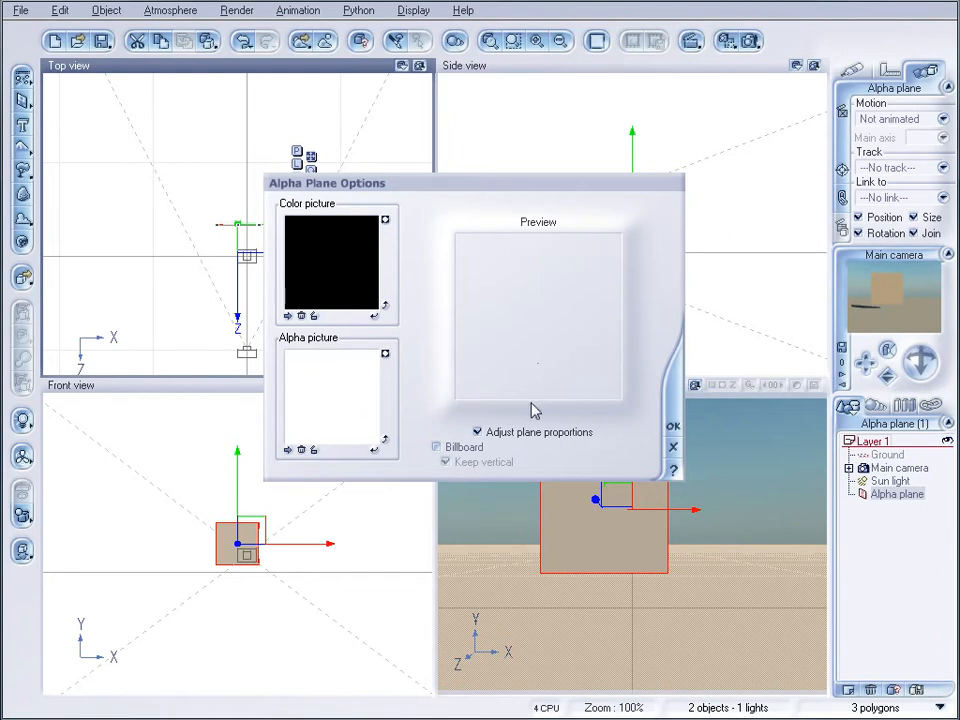
{"action": "left_click", "coordinate": [440, 447]}
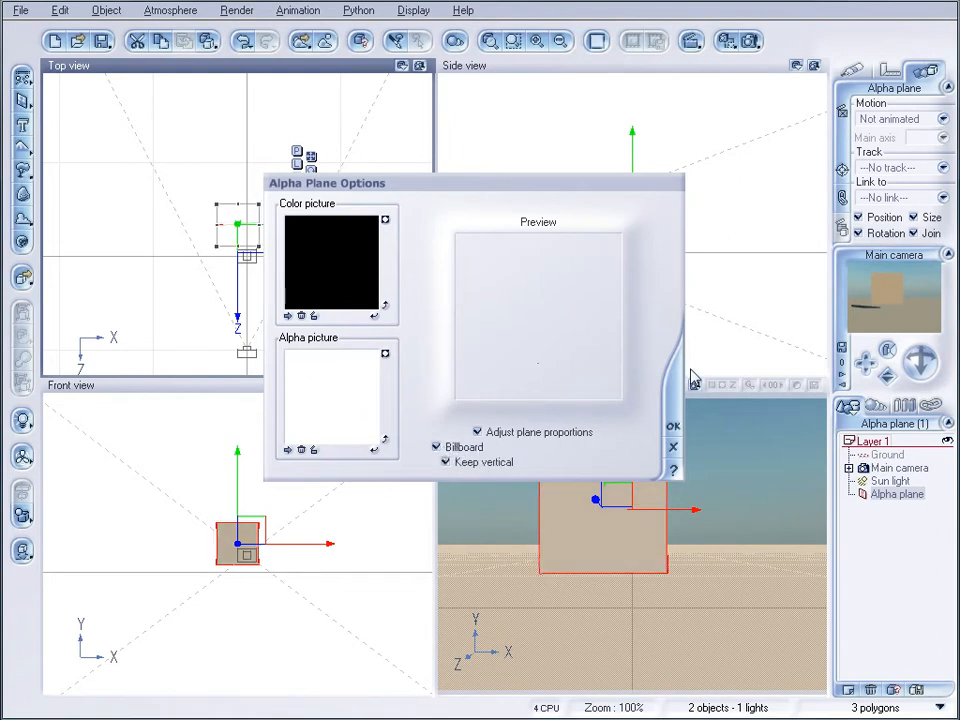
{"action": "left_click", "coordinate": [674, 427]}
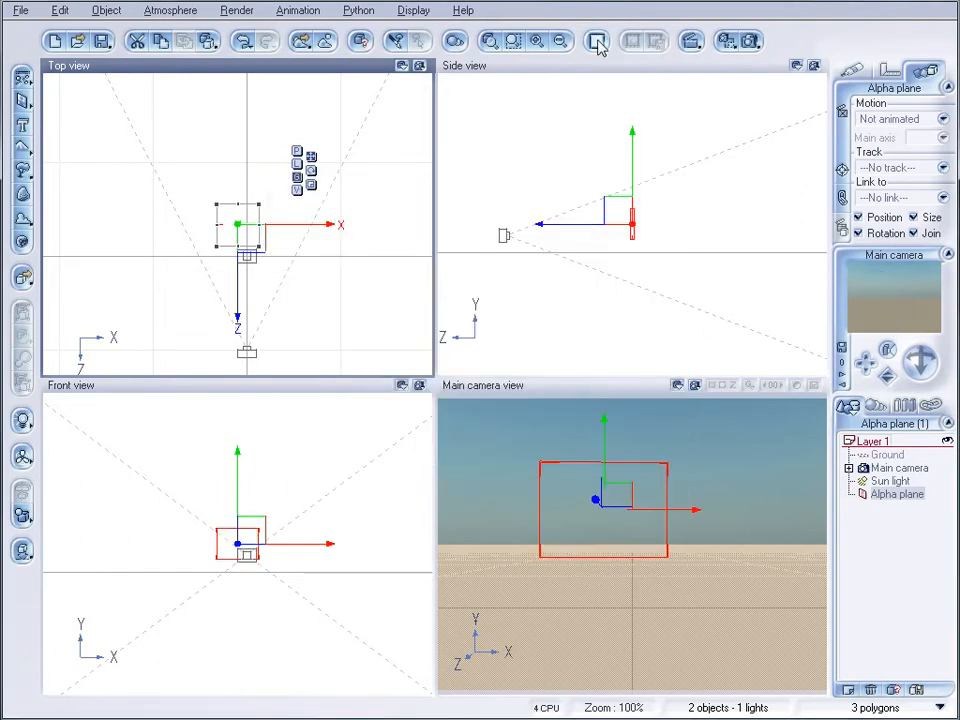
- Show the animation timeline and move the current time to 00:00:03-03
{"action": "left_click", "coordinate": [690, 41]}
{"action": "left_click_drag", "start_coordinate": [250, 676], "coordinate": [580, 681]}
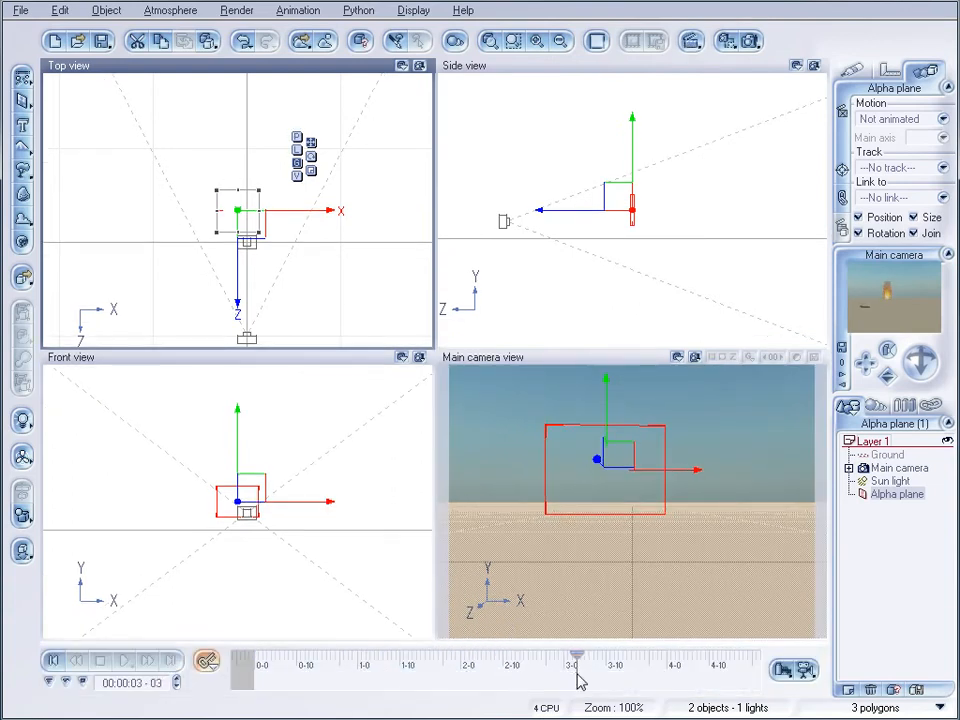
- Set the render options to Final quality, Render to screen and 640x480, and render the current frame
{"action": "left_click", "coordinate": [752, 42]}
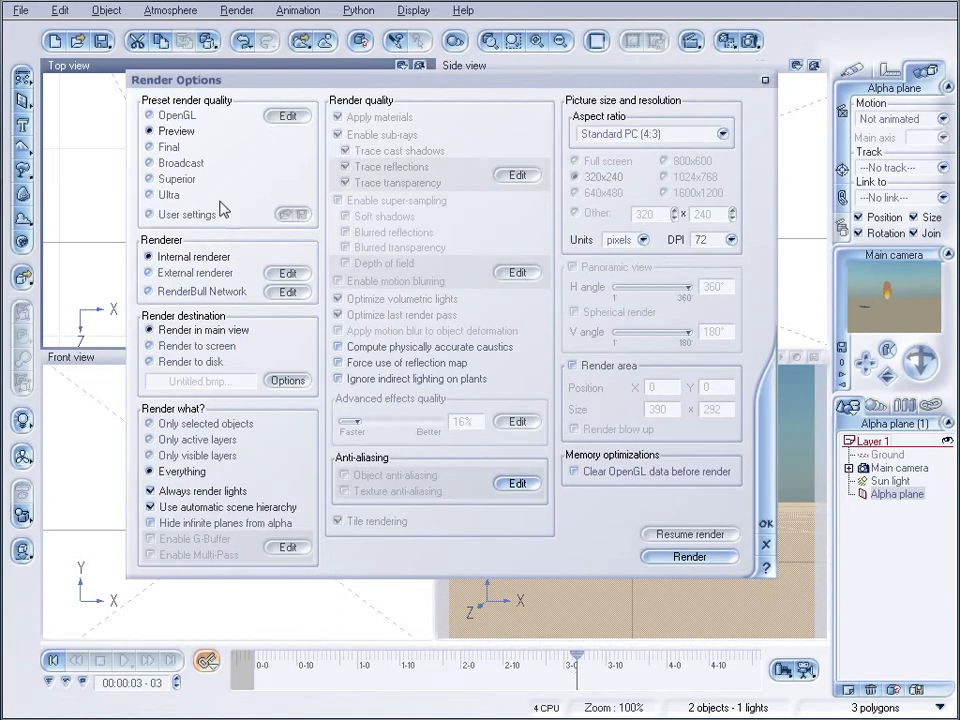
{"action": "left_click", "coordinate": [150, 345]}
{"action": "left_click", "coordinate": [576, 192]}
{"action": "left_click", "coordinate": [175, 150]}
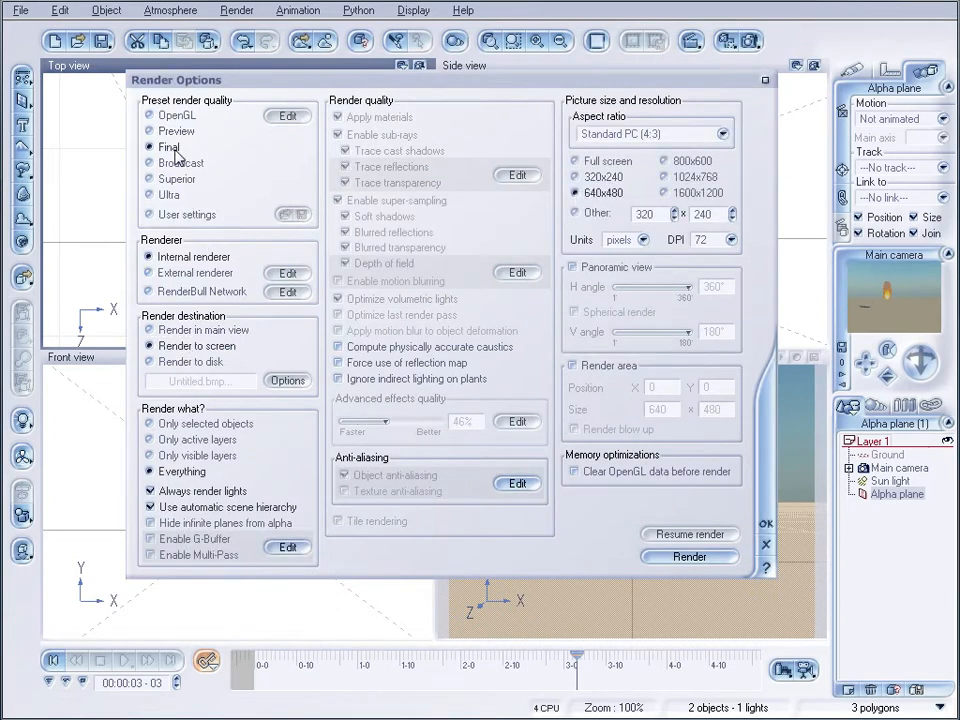
{"action": "left_click", "coordinate": [764, 525]}
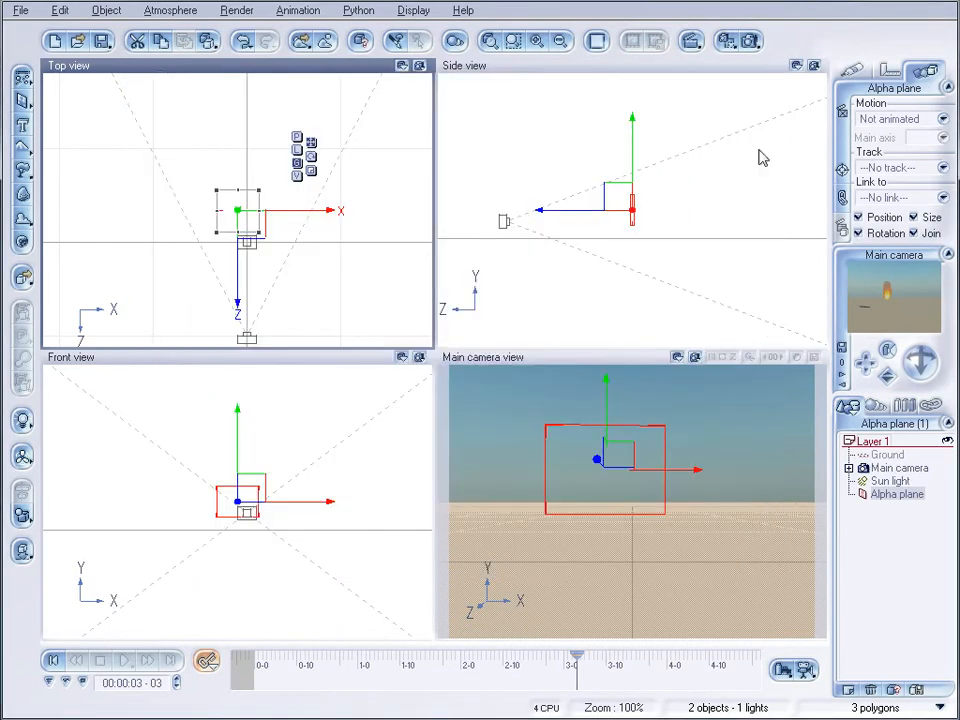
{"action": "left_click", "coordinate": [750, 41]}
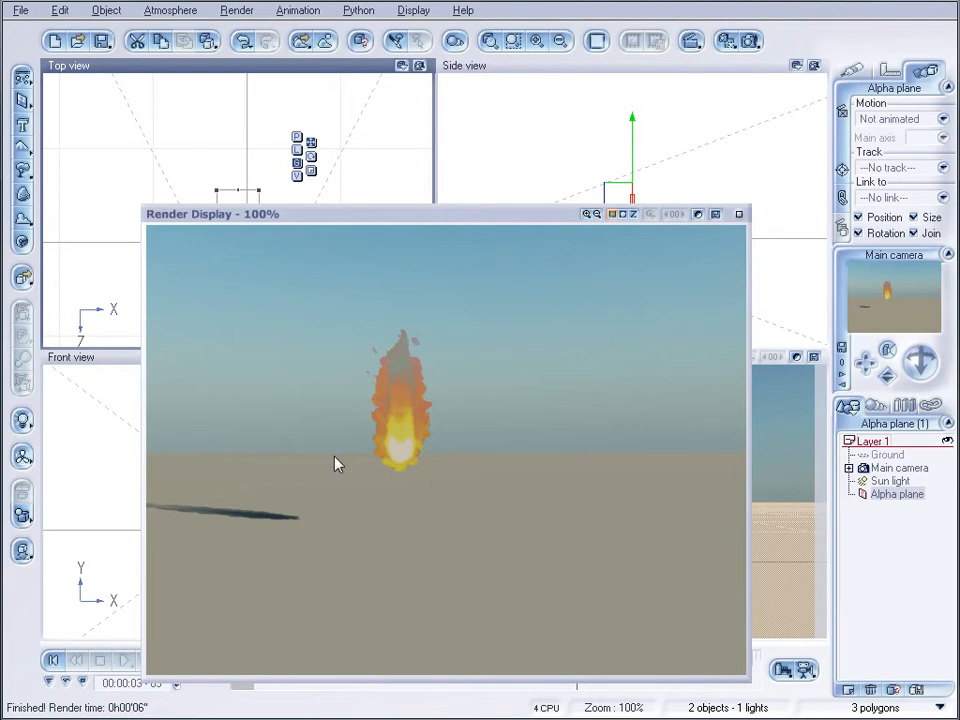
{"action": "left_click", "coordinate": [739, 214]}
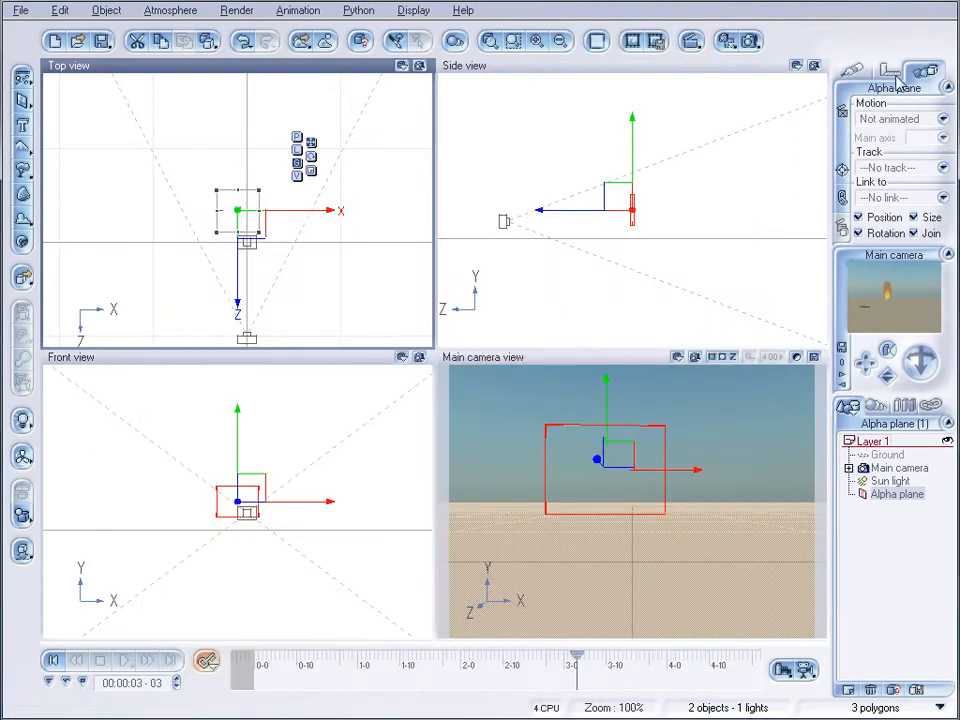
- Turn off Cast shadows and Receive shadows in the alpha plane's material, declining material animation and returning the current time to 00:00:00-00
{"action": "key", "text": "Delete"}
{"action": "left_click", "coordinate": [896, 494]}
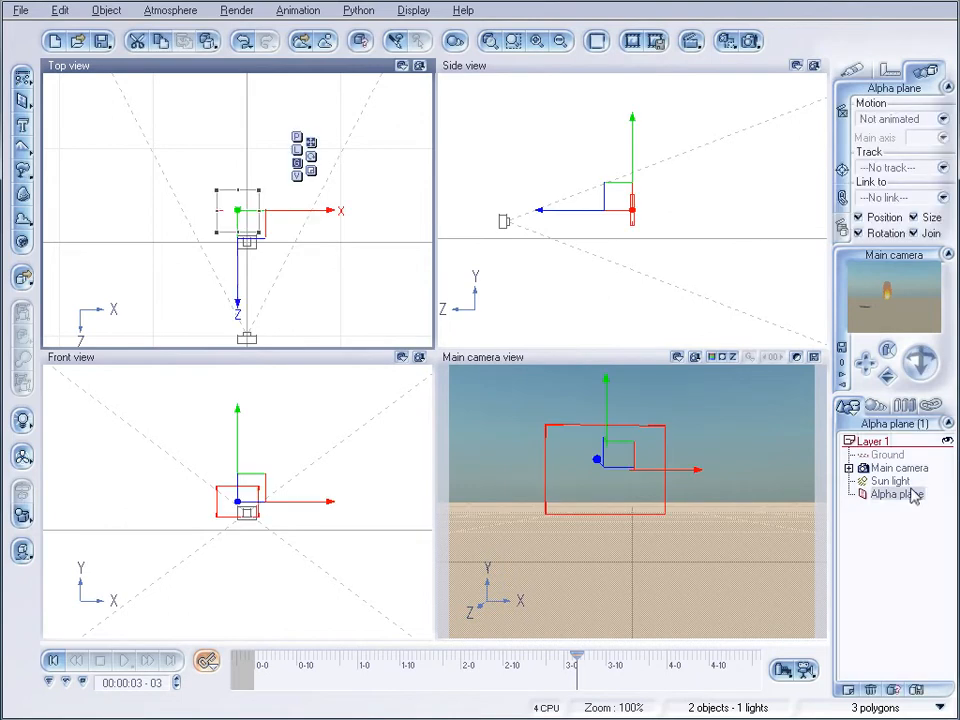
{"action": "double_click", "coordinate": [903, 178]}
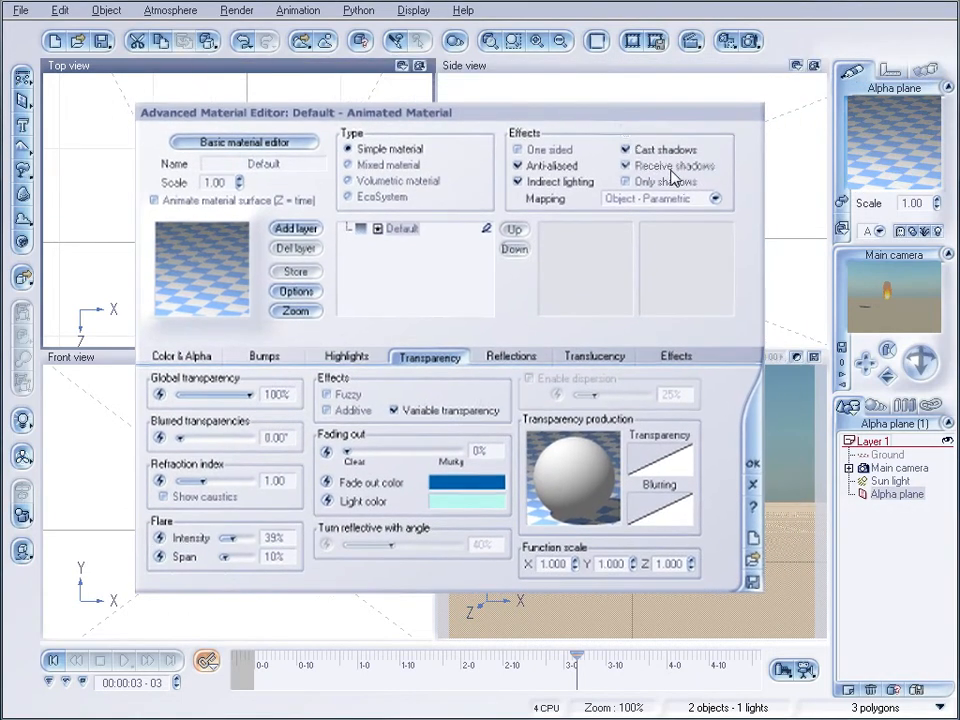
{"action": "left_click", "coordinate": [625, 150]}
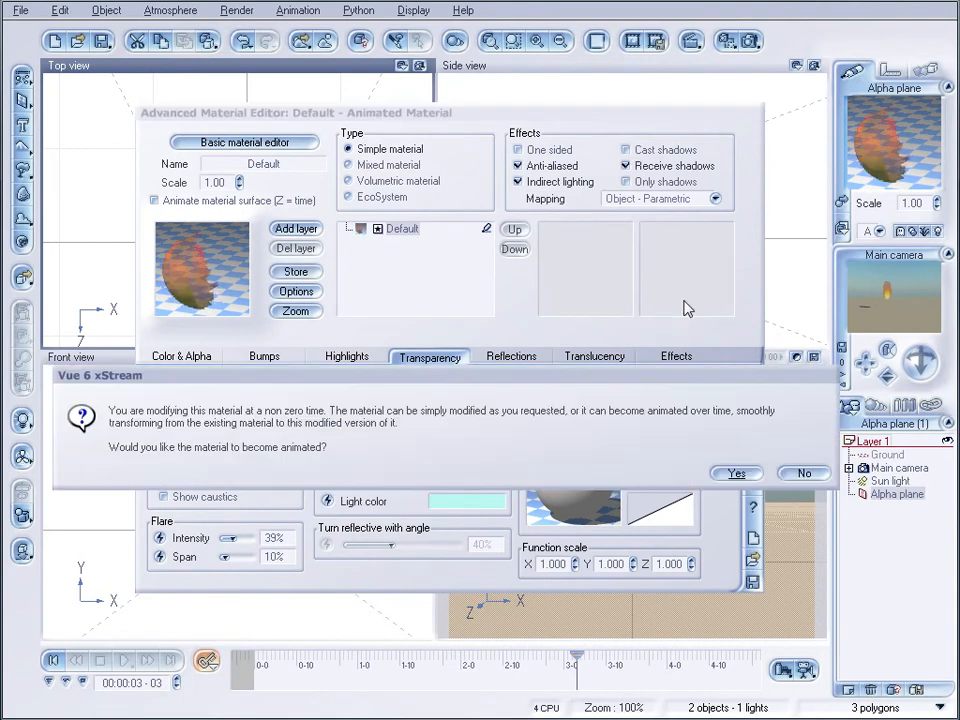
{"action": "left_click", "coordinate": [800, 472]}
{"action": "left_click", "coordinate": [54, 661]}
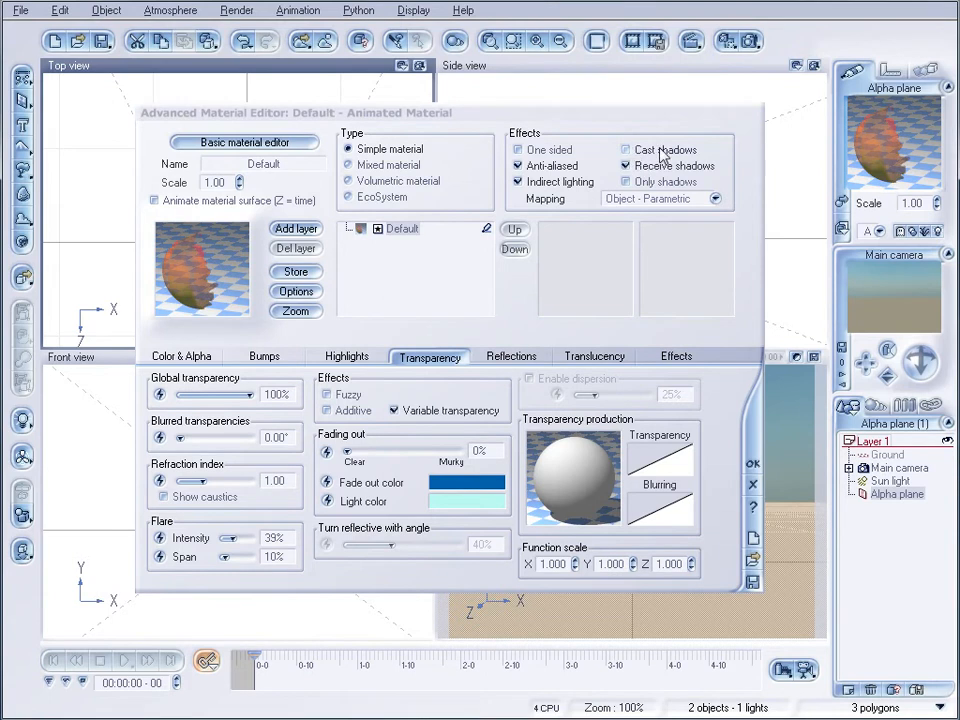
{"action": "left_click", "coordinate": [630, 165]}
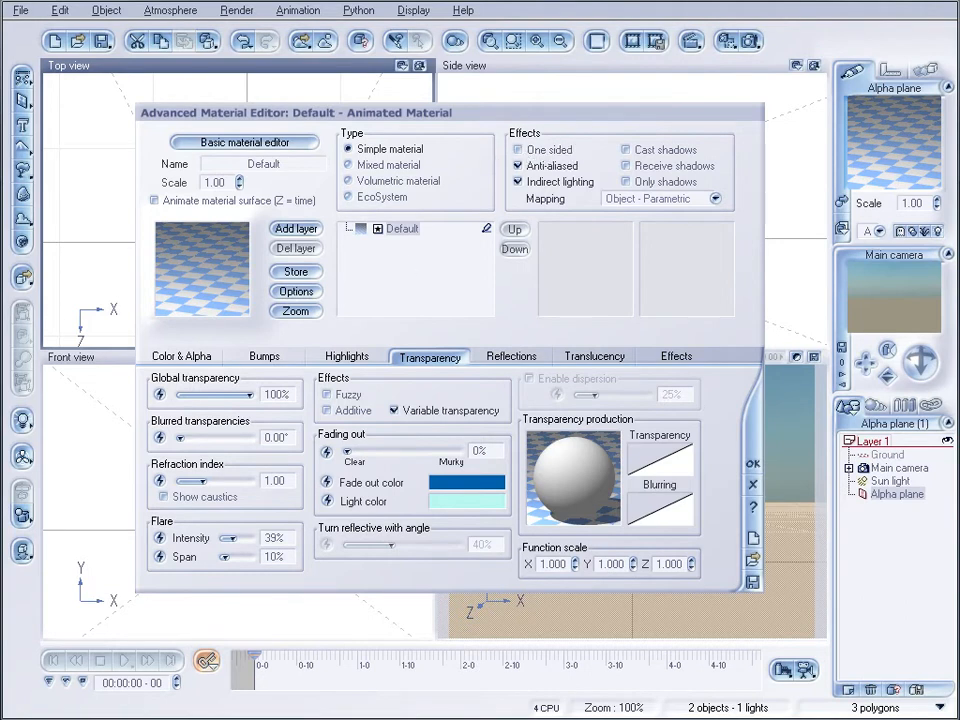
- Set the flame material's lighting to 64% Diffuse, 54% Ambient and 80% Luminous
{"action": "left_click", "coordinate": [660, 362]}
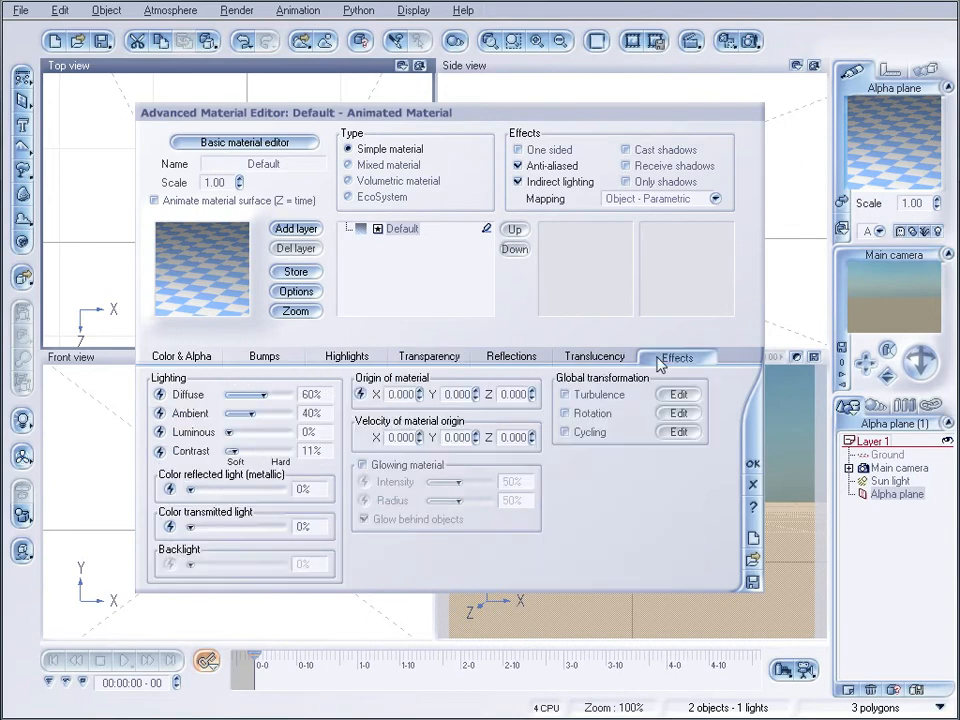
{"action": "left_click_drag", "start_coordinate": [230, 433], "coordinate": [261, 412]}
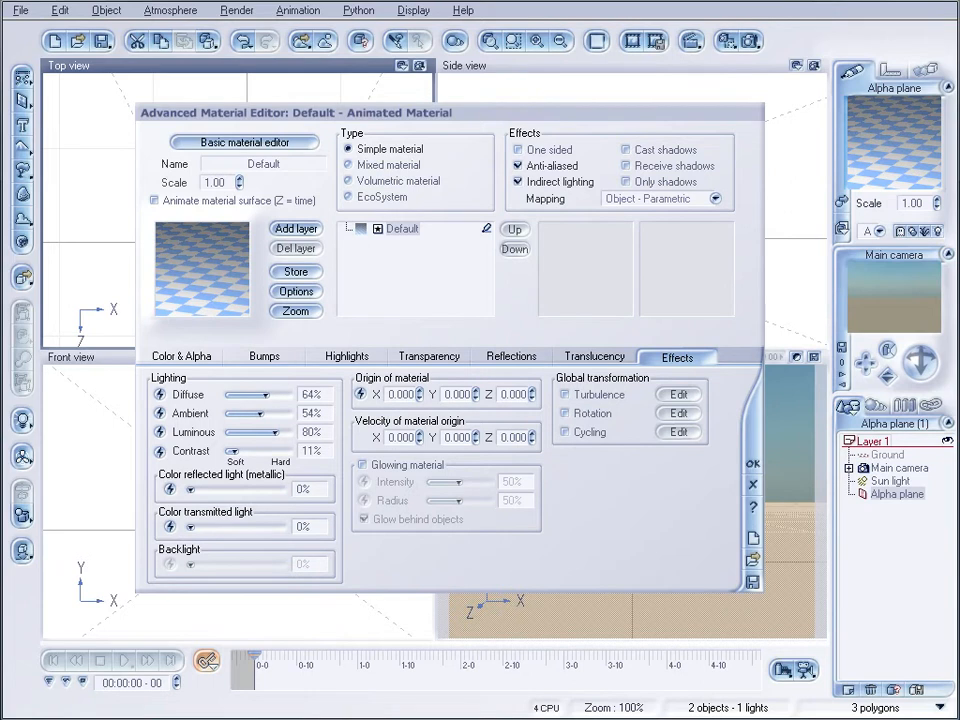
{"action": "left_click", "coordinate": [845, 535]}
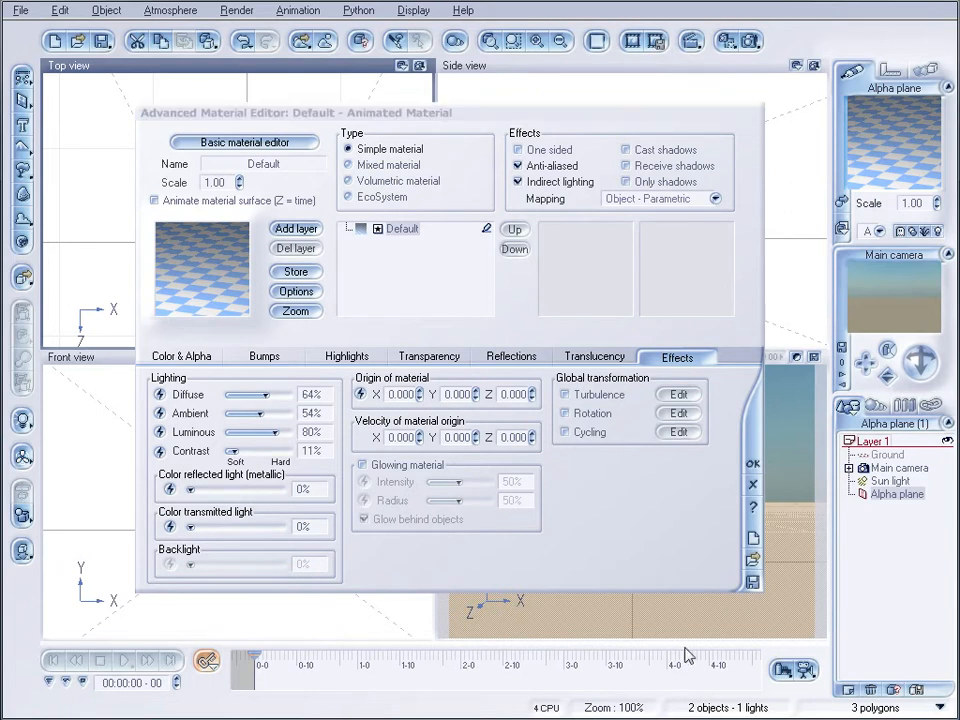
- Move the current time to 00:00:02-02 and render the frame to check the brighter flame
{"action": "left_click_drag", "start_coordinate": [252, 660], "coordinate": [469, 660]}
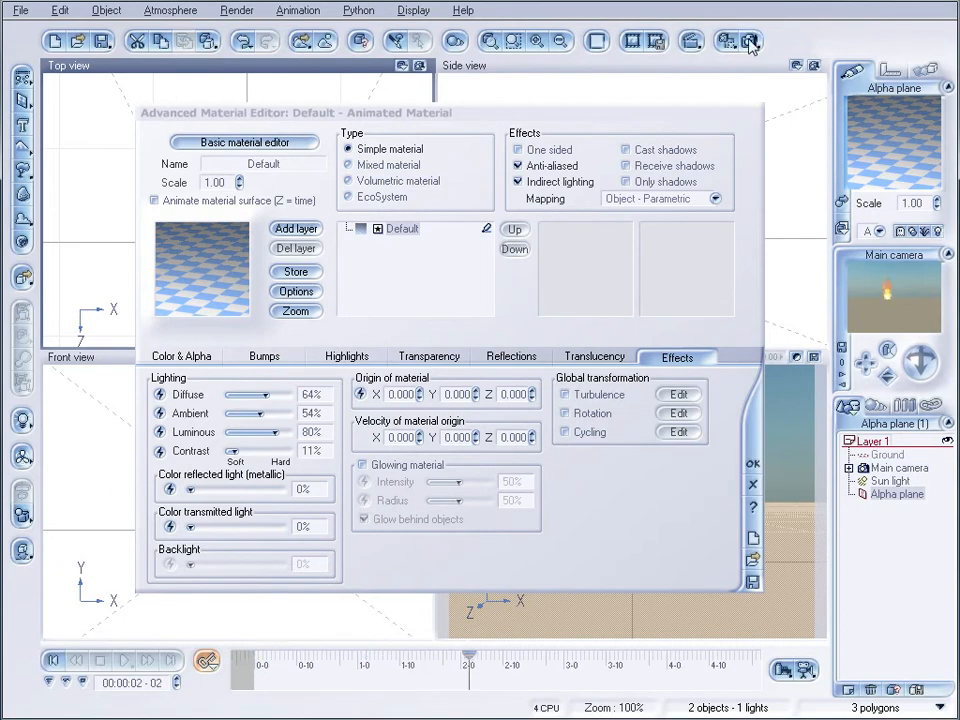
{"action": "left_click", "coordinate": [753, 38]}
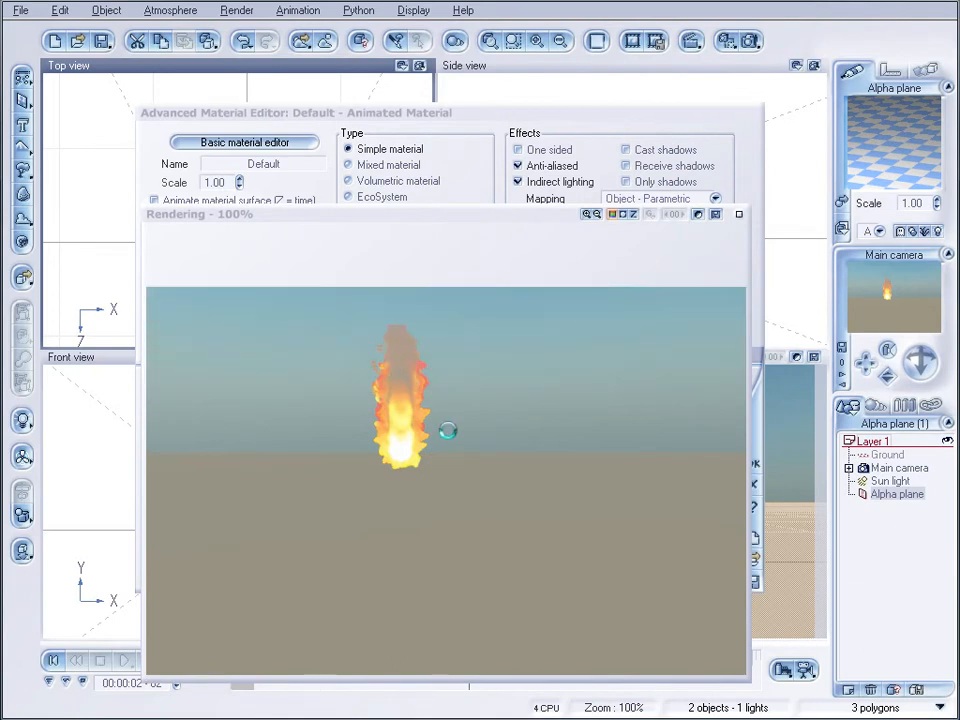
{"action": "left_click", "coordinate": [739, 215]}
- Reduce the material's Diffuse lighting to 29% and Ambient to 40%, render the frame again and finish editing the material
{"action": "left_click_drag", "start_coordinate": [272, 394], "coordinate": [242, 394]}
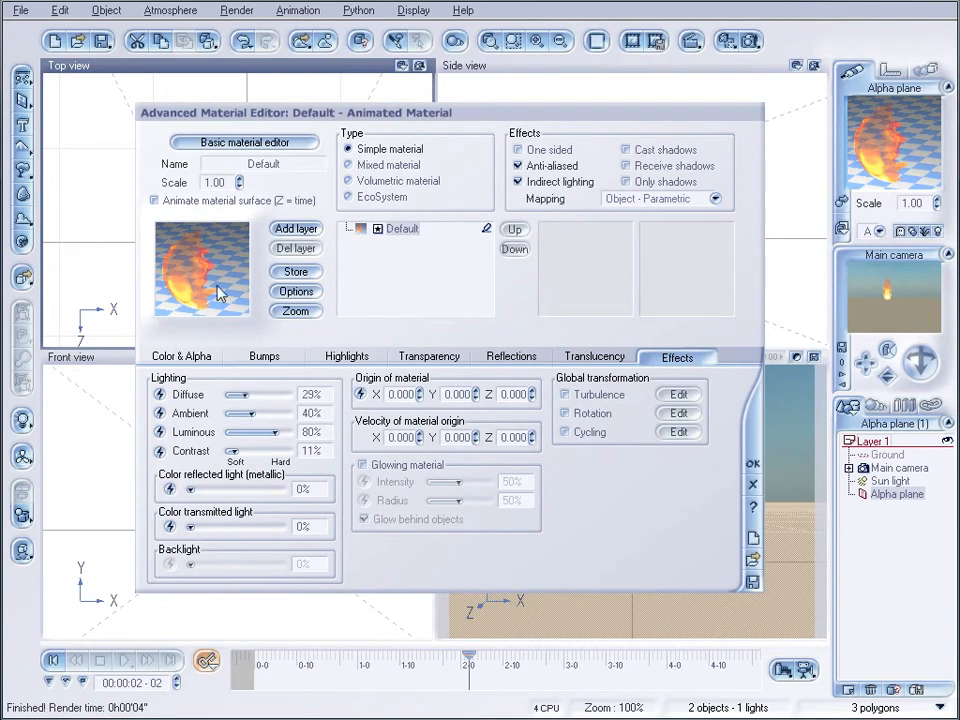
{"action": "left_click", "coordinate": [751, 41]}
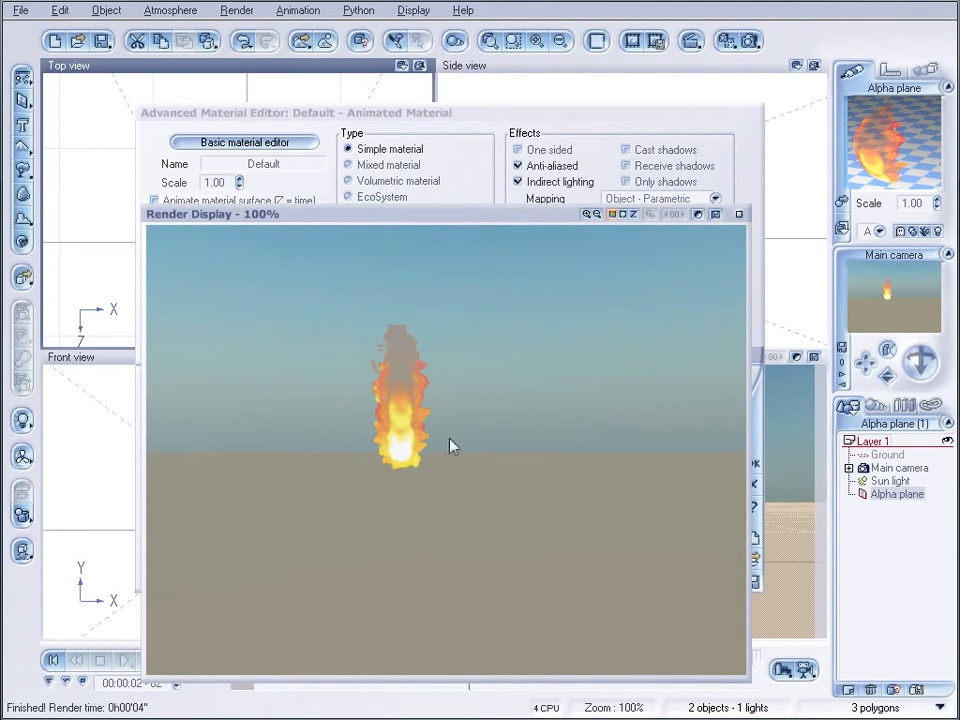
{"action": "left_click", "coordinate": [740, 215]}
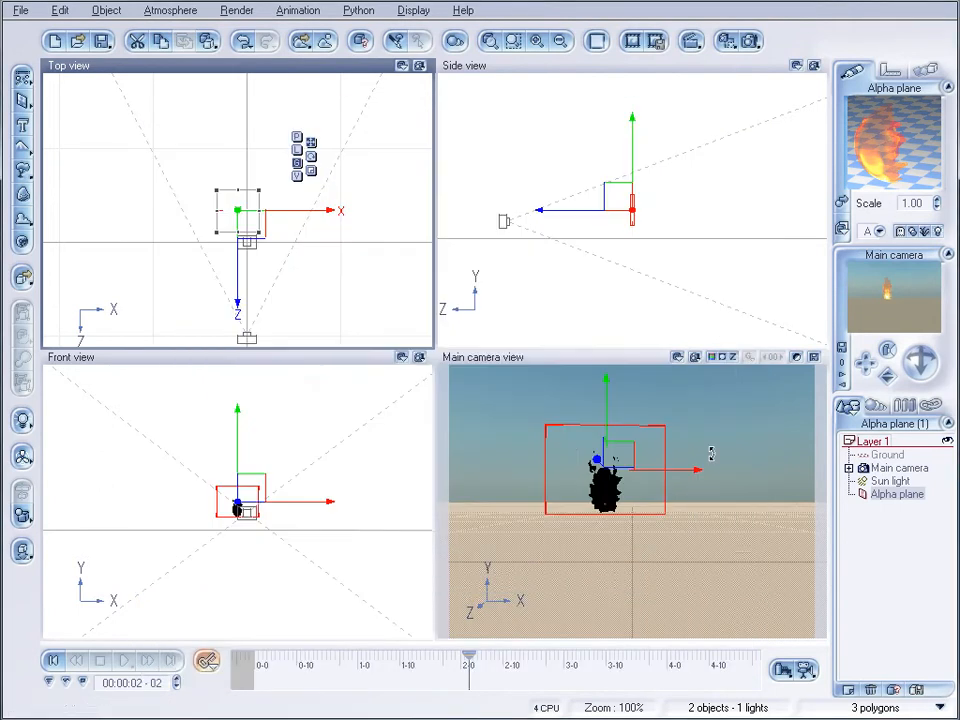
- Move the current time back to -00:00:01-19 and lower the alpha plane in the side view until its base rests on the ground
{"action": "left_click_drag", "start_coordinate": [469, 655], "coordinate": [234, 656]}
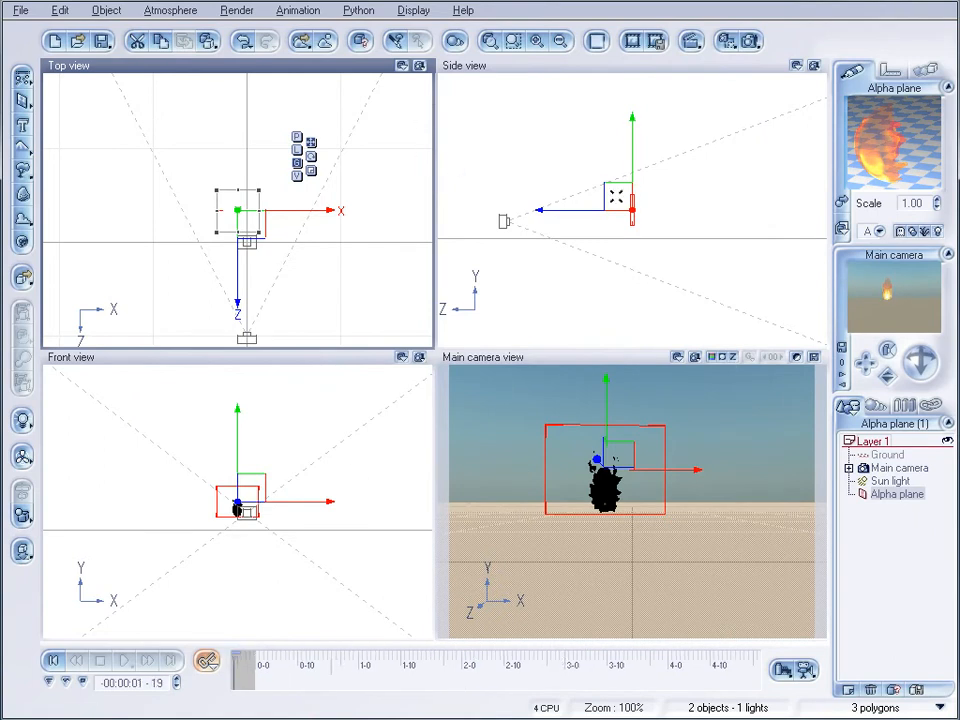
{"action": "left_click", "coordinate": [620, 206]}
{"action": "scroll", "coordinate": [621, 198], "scroll_direction": "up", "scroll_amount": 3}
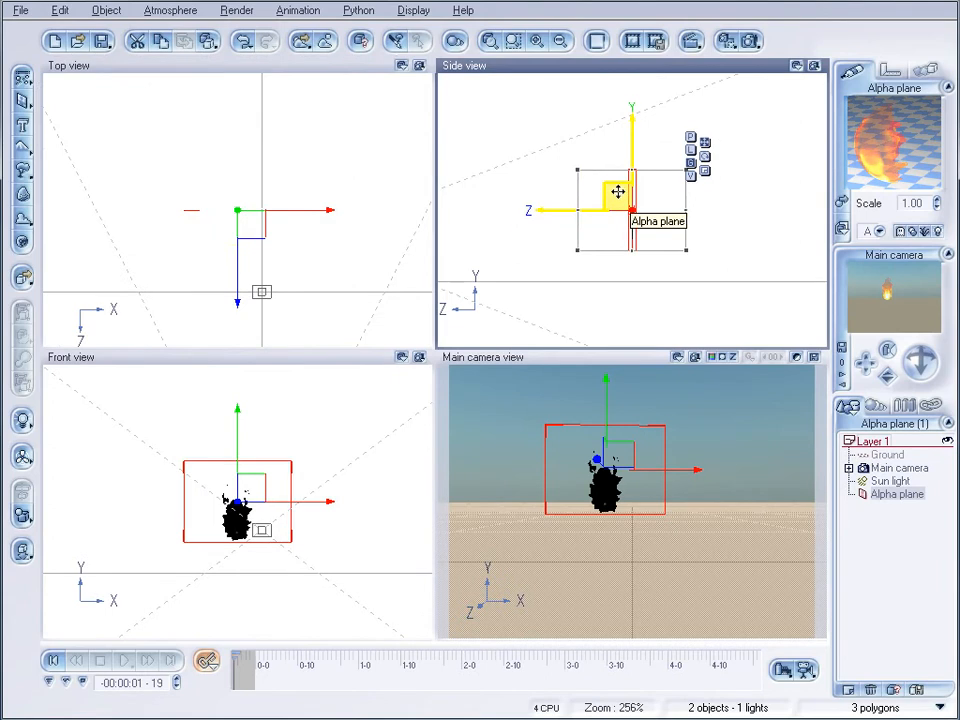
{"action": "left_click_drag", "start_coordinate": [618, 218], "coordinate": [618, 221]}
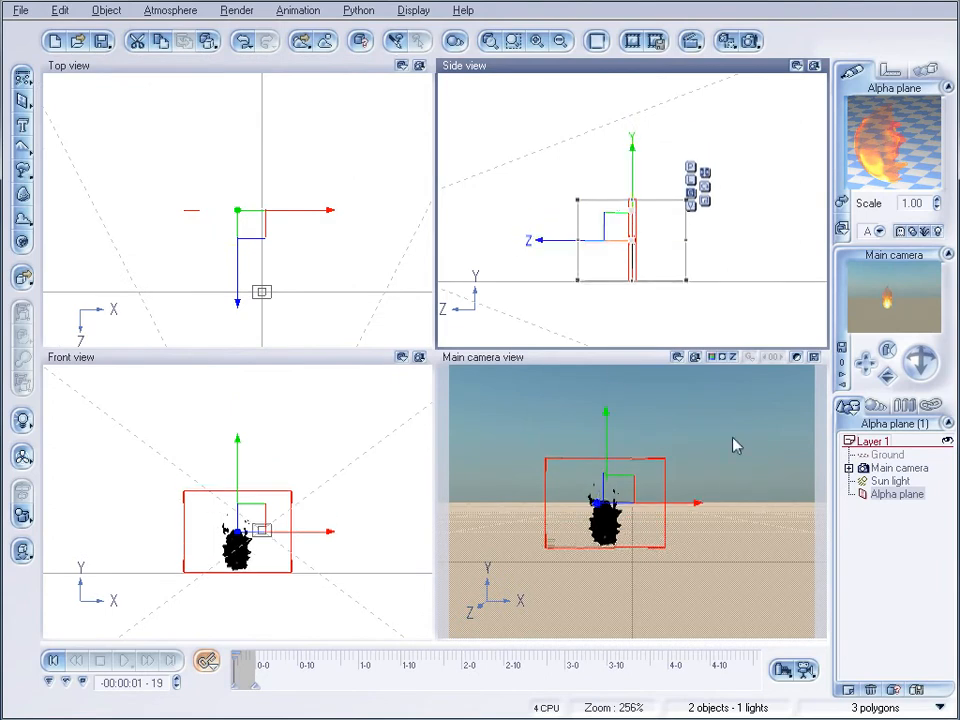
{"action": "left_click", "coordinate": [22, 101]}
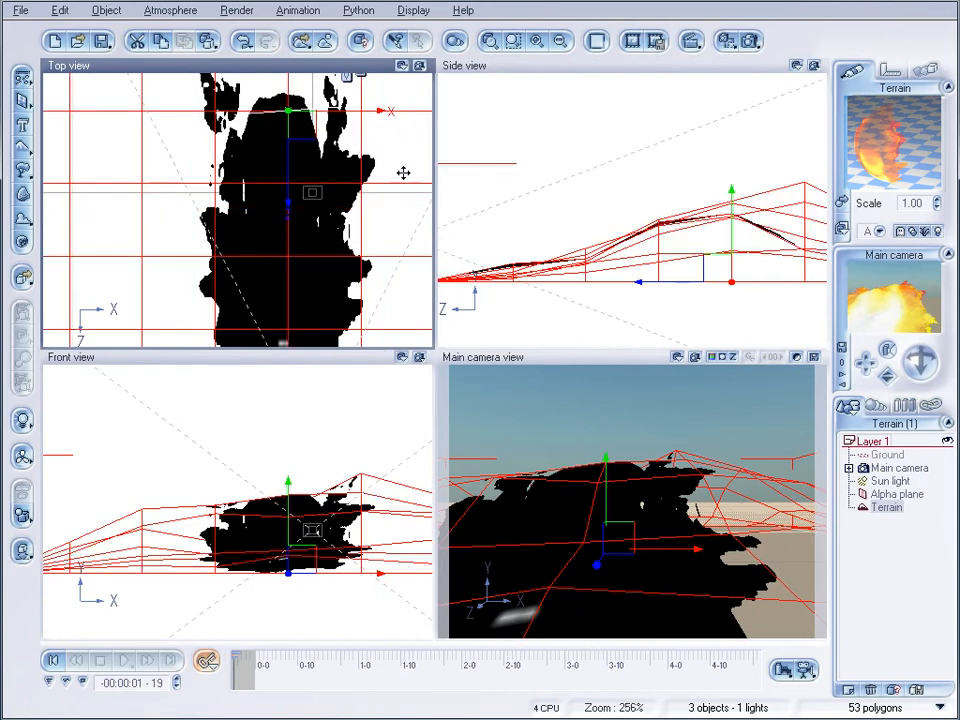
{"action": "scroll", "coordinate": [338, 148], "scroll_direction": "down", "scroll_amount": 2}
{"action": "left_click_drag", "start_coordinate": [338, 148], "coordinate": [316, 204]}
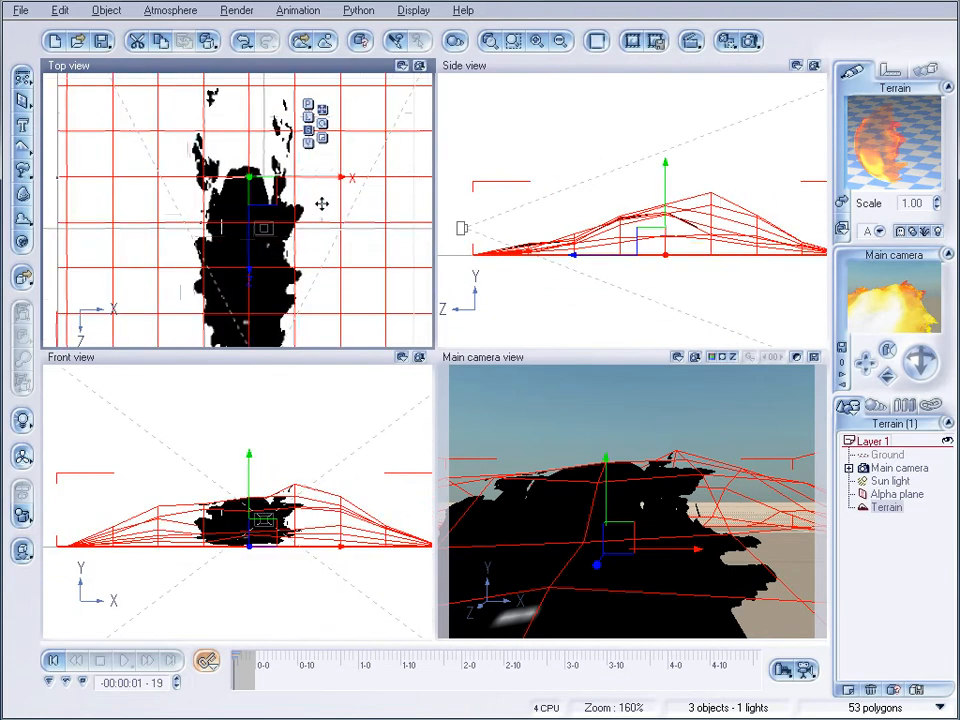
{"action": "key", "text": "Delete"}
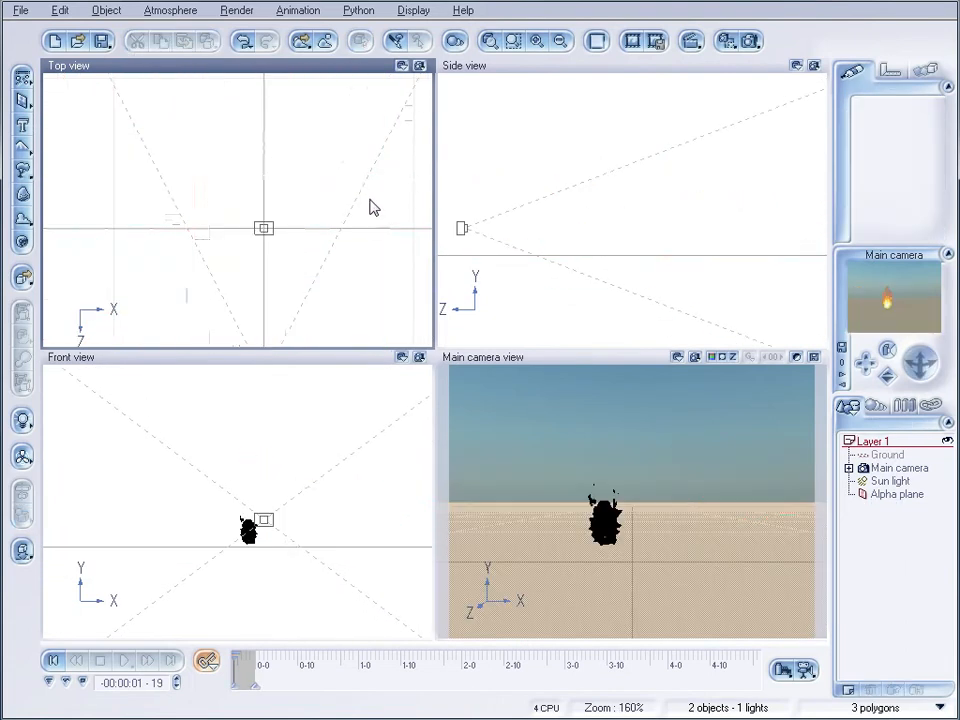
- Save the alpha plane as the Vue object fire in the alphamaps folder, with texture maps incorporated and file compression on
{"action": "left_click", "coordinate": [900, 494]}
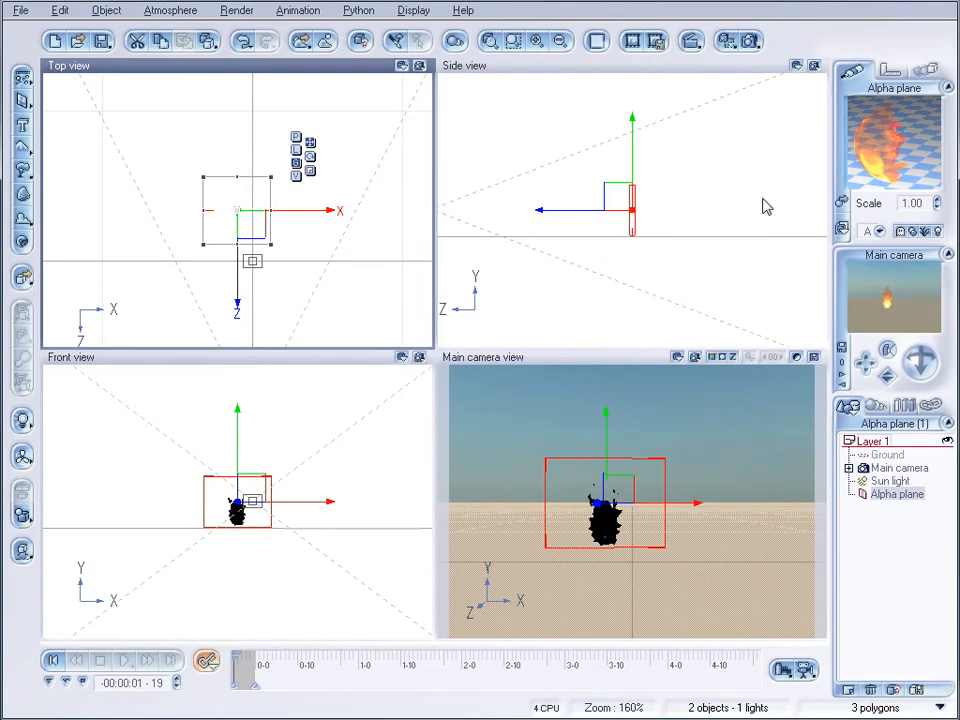
{"action": "right_click", "coordinate": [897, 494]}
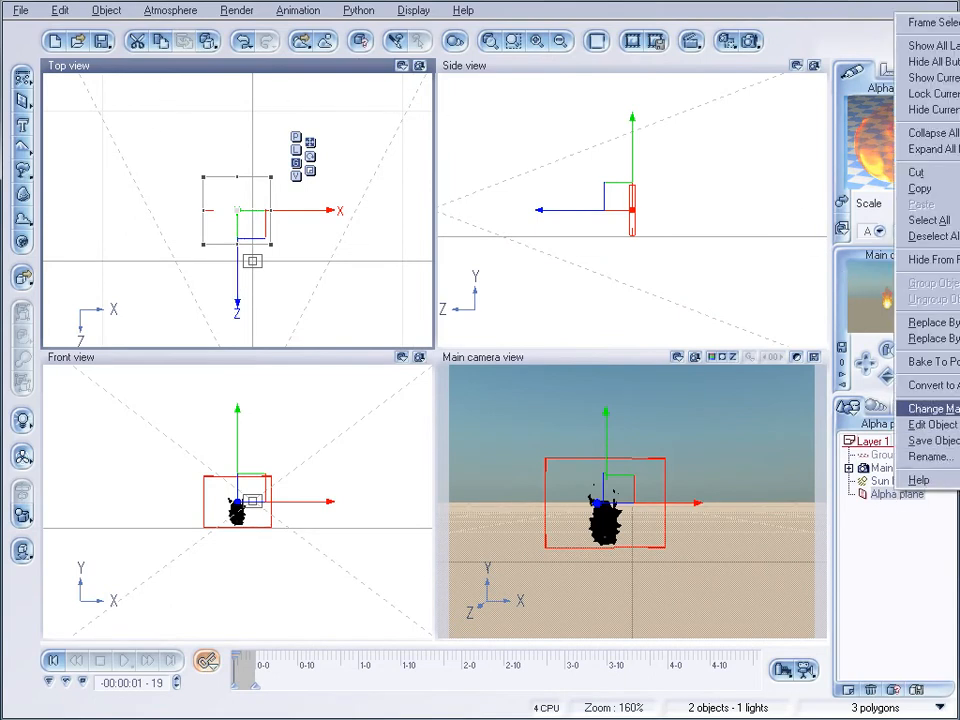
{"action": "left_click", "coordinate": [930, 440]}
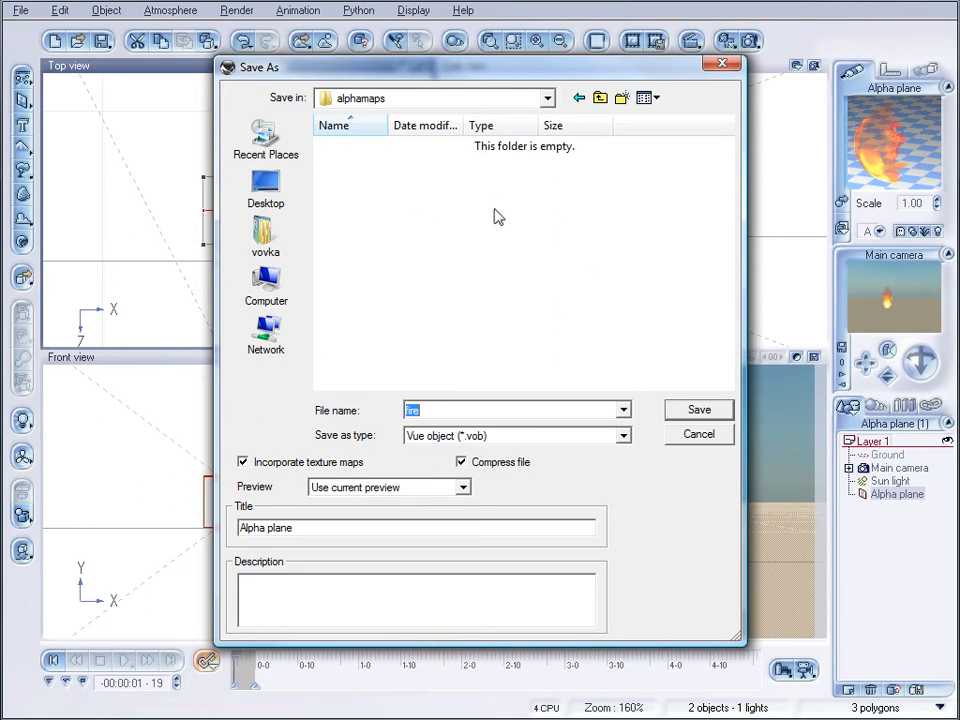
{"action": "left_click", "coordinate": [686, 416]}
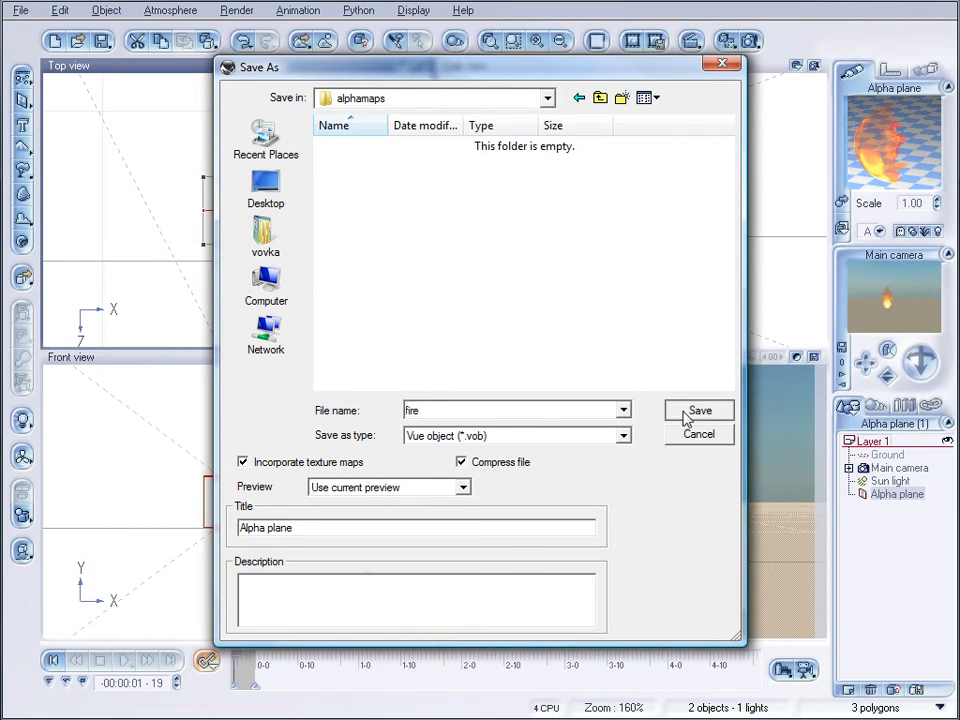
{"action": "mouse_move", "coordinate": [413, 371]}
{"action": "left_mouse_down"}
{"action": "mouse_move", "coordinate": [452, 375]}
{"action": "mouse_move", "coordinate": [371, 366]}
{"action": "mouse_move", "coordinate": [463, 375]}
{"action": "mouse_move", "coordinate": [393, 355]}
{"action": "mouse_move", "coordinate": [428, 345]}
{"action": "mouse_move", "coordinate": [435, 360]}
{"action": "mouse_move", "coordinate": [422, 383]}
{"action": "left_mouse_up"}
{"action": "left_click", "coordinate": [532, 531]}
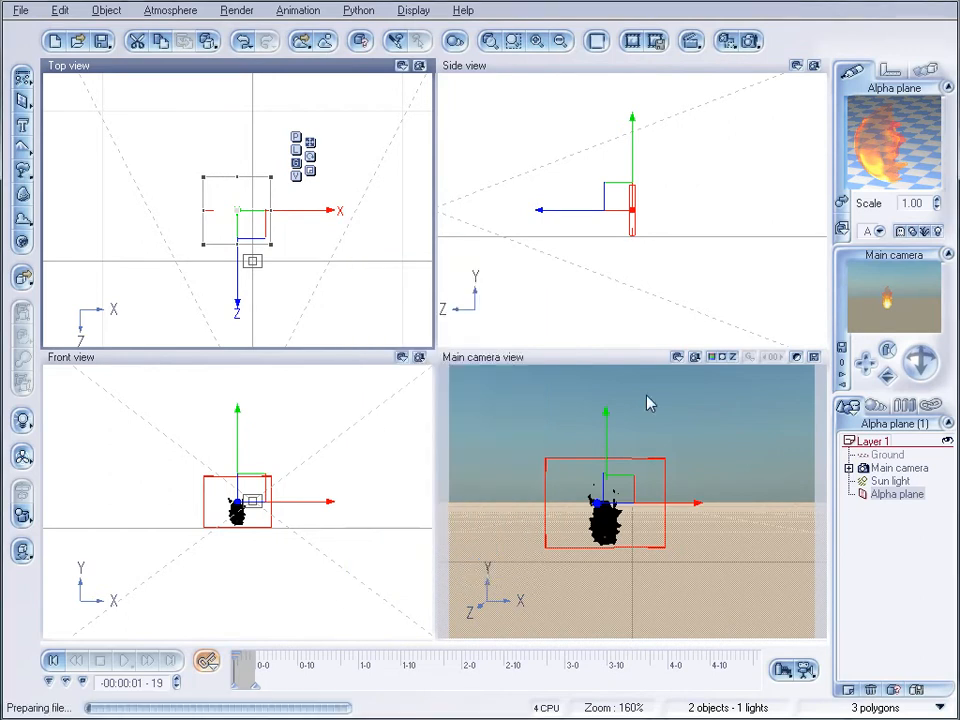
- Add a standard terrain to the scene and give it the Gray Mountain Rocks material from the Landscapes collection
{"action": "left_click", "coordinate": [23, 148]}
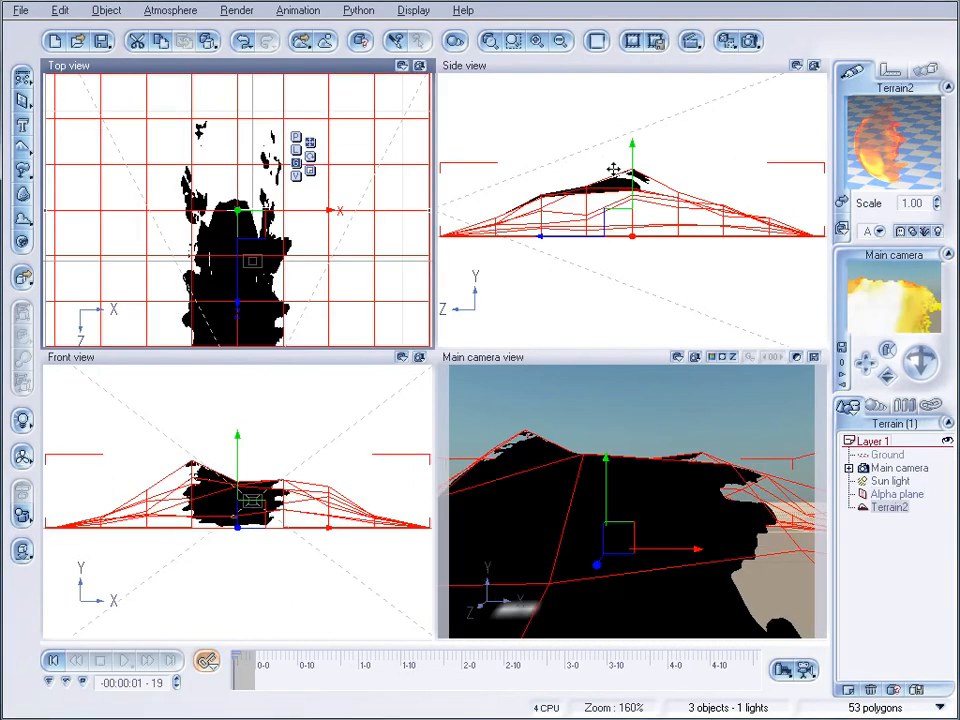
{"action": "left_click", "coordinate": [843, 203]}
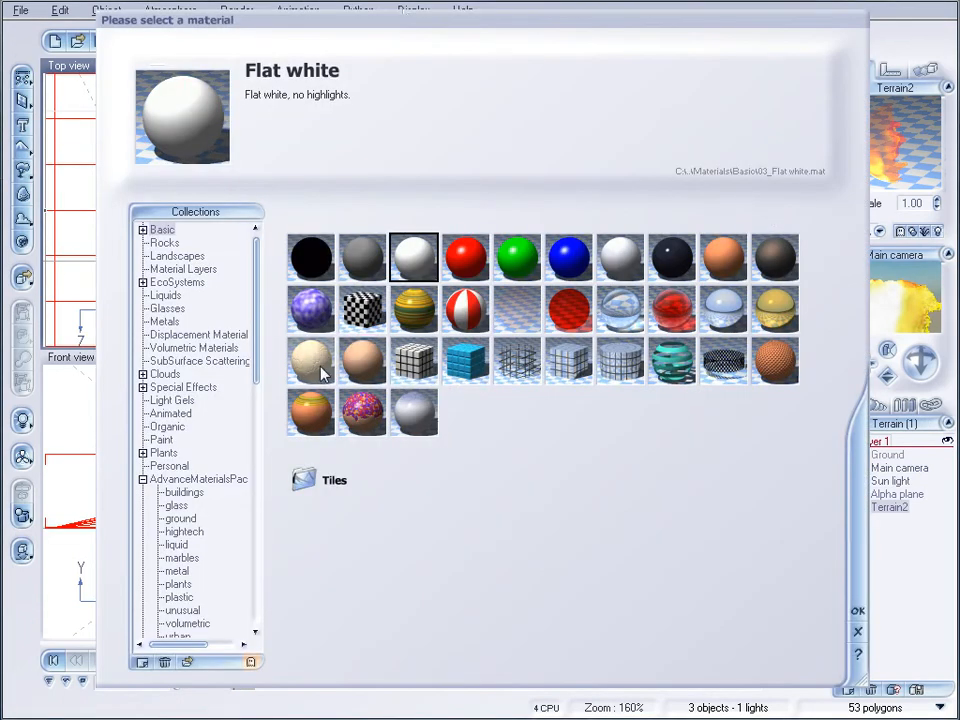
{"action": "left_click", "coordinate": [178, 257]}
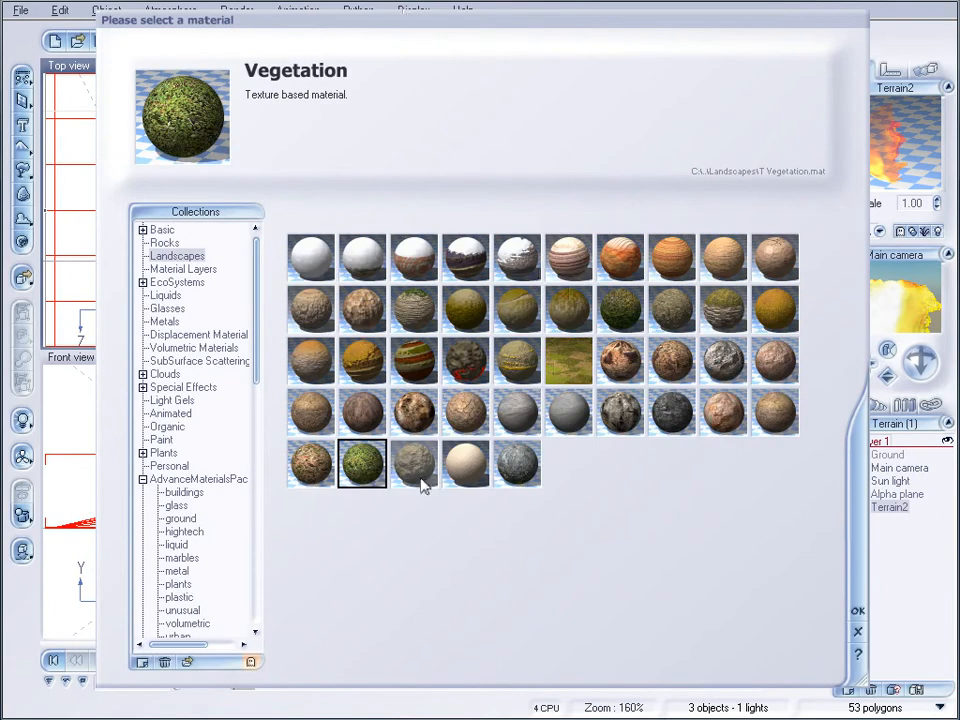
{"action": "left_click", "coordinate": [628, 412]}
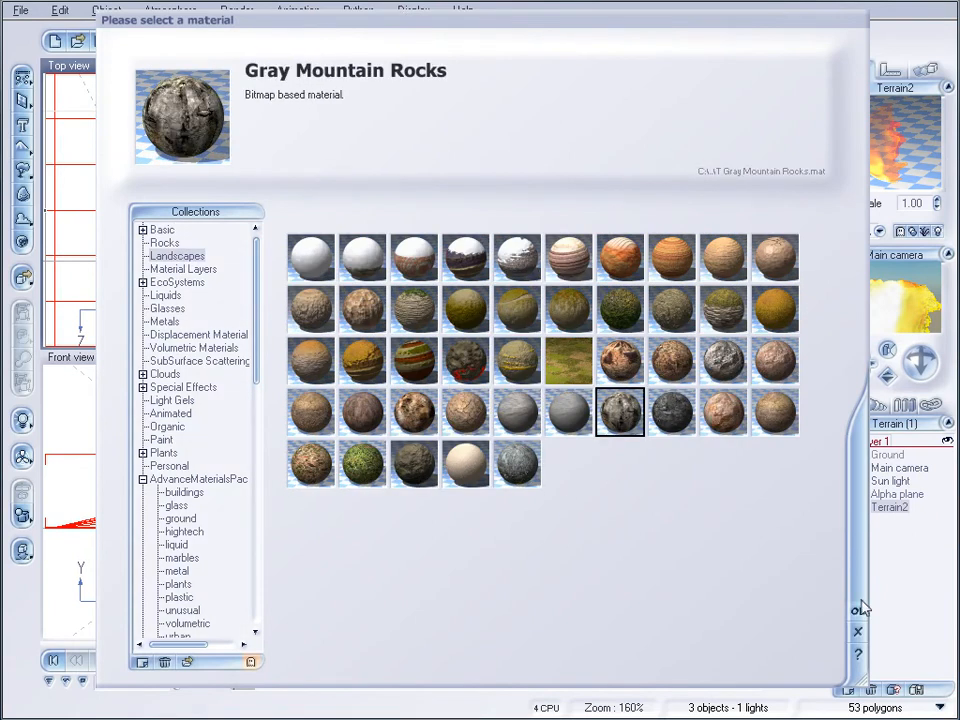
{"action": "left_click", "coordinate": [856, 612]}
- Raise the alpha plane in the side view until its base rests on the terrain's peak
{"action": "left_click", "coordinate": [654, 200]}
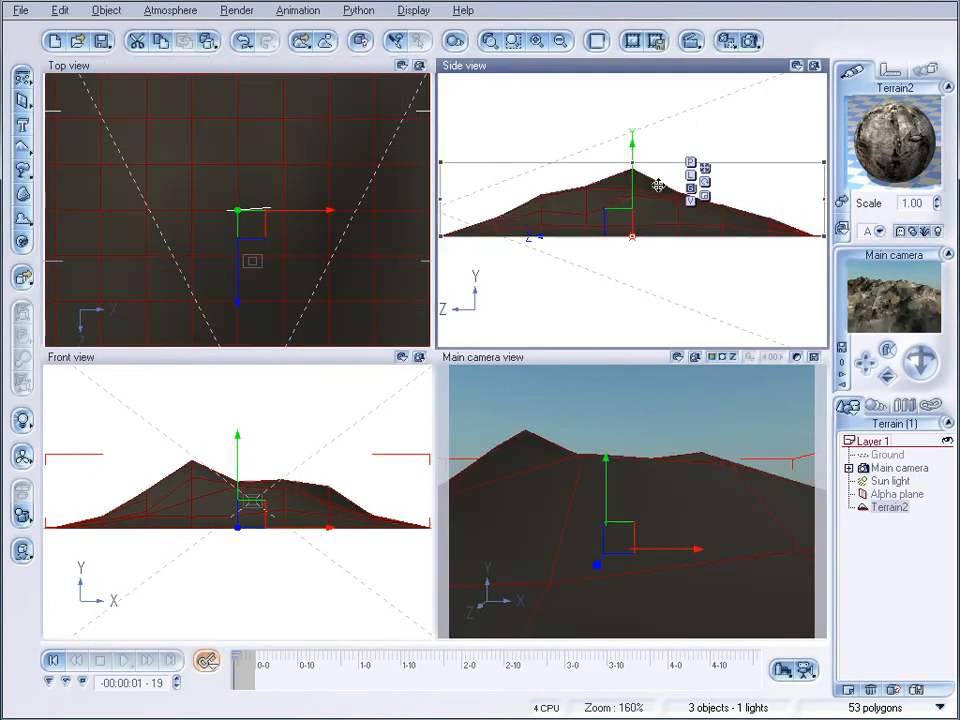
{"action": "left_click", "coordinate": [895, 494]}
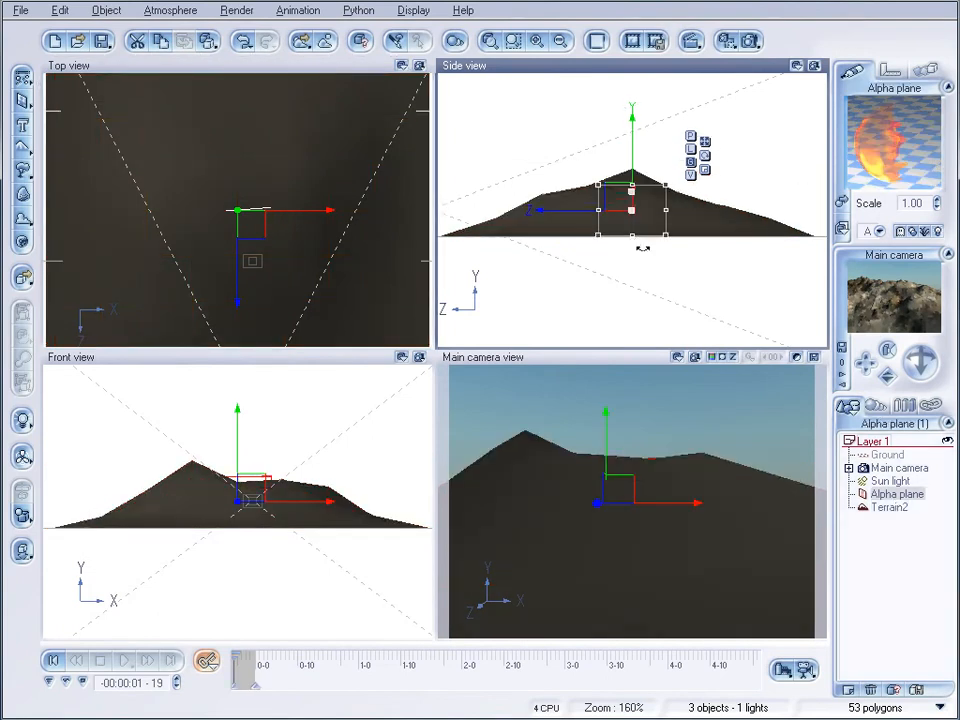
{"action": "left_click_drag", "start_coordinate": [621, 211], "coordinate": [617, 141]}
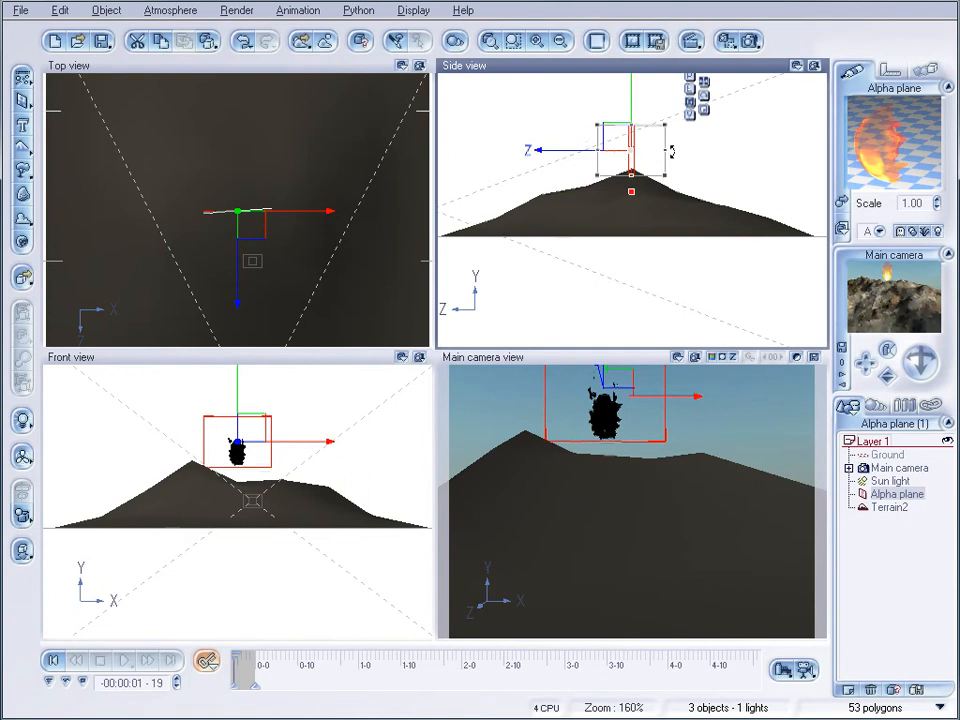
- Load the Bisbee atmosphere from the Spectral Sunshine collection
{"action": "left_click", "coordinate": [172, 12]}
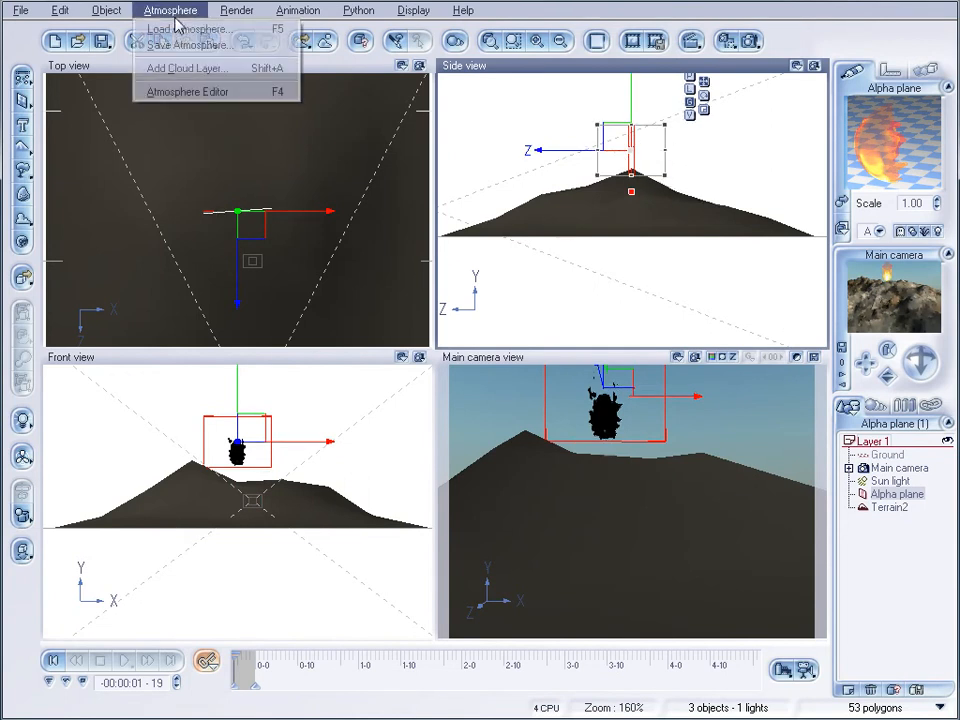
{"action": "left_click", "coordinate": [165, 29]}
{"action": "left_click", "coordinate": [452, 260]}
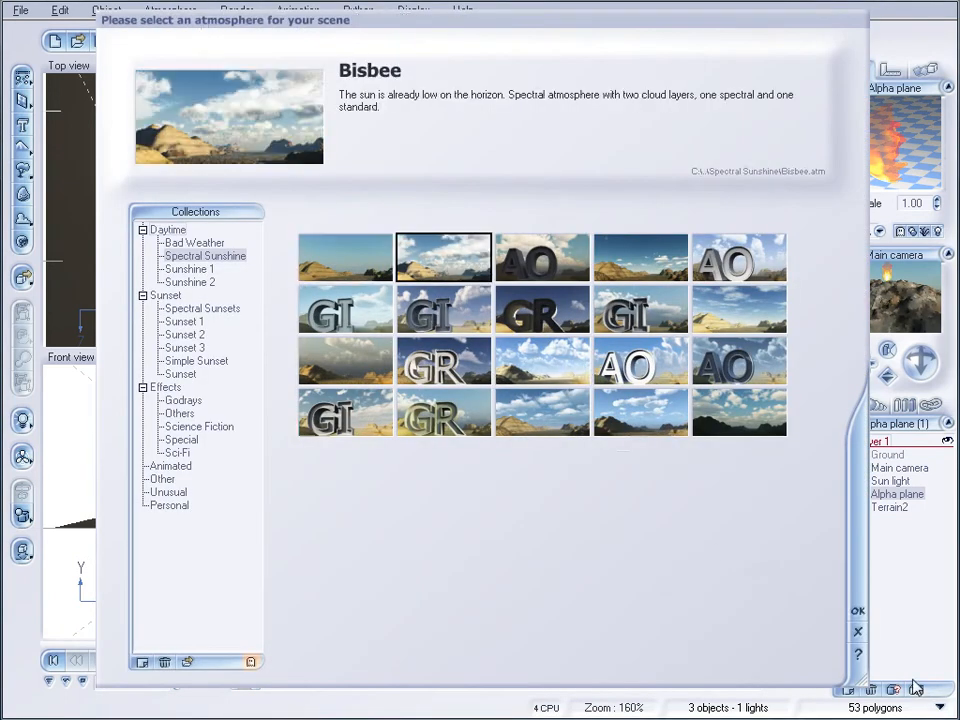
{"action": "left_click", "coordinate": [858, 610]}
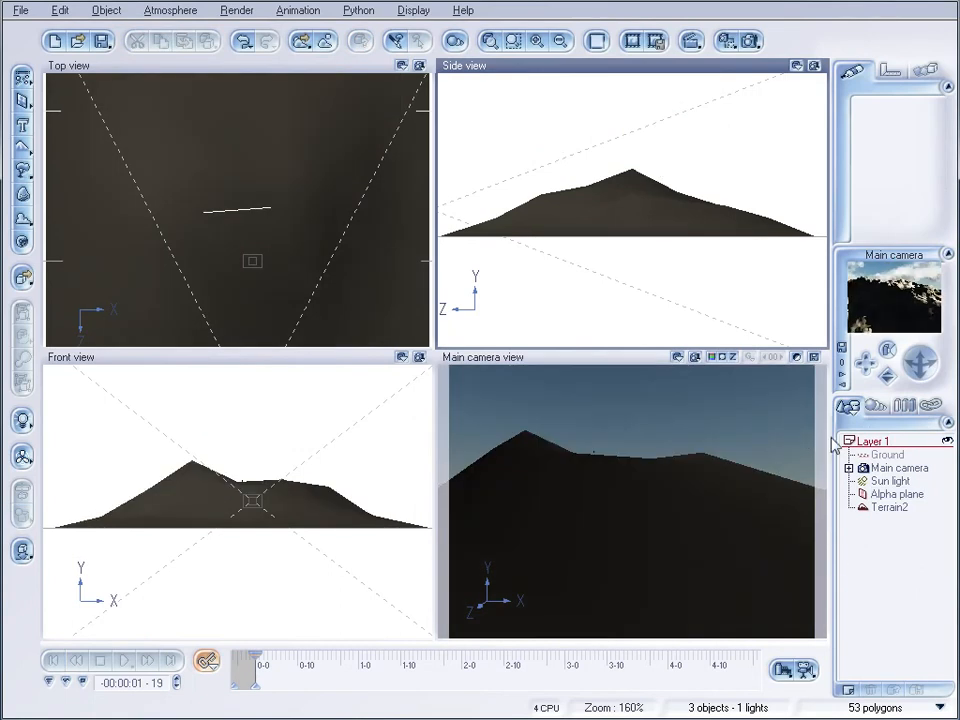
- Tilt the main camera slightly upward so that more sky is framed above the terrain
{"action": "left_click", "coordinate": [898, 495]}
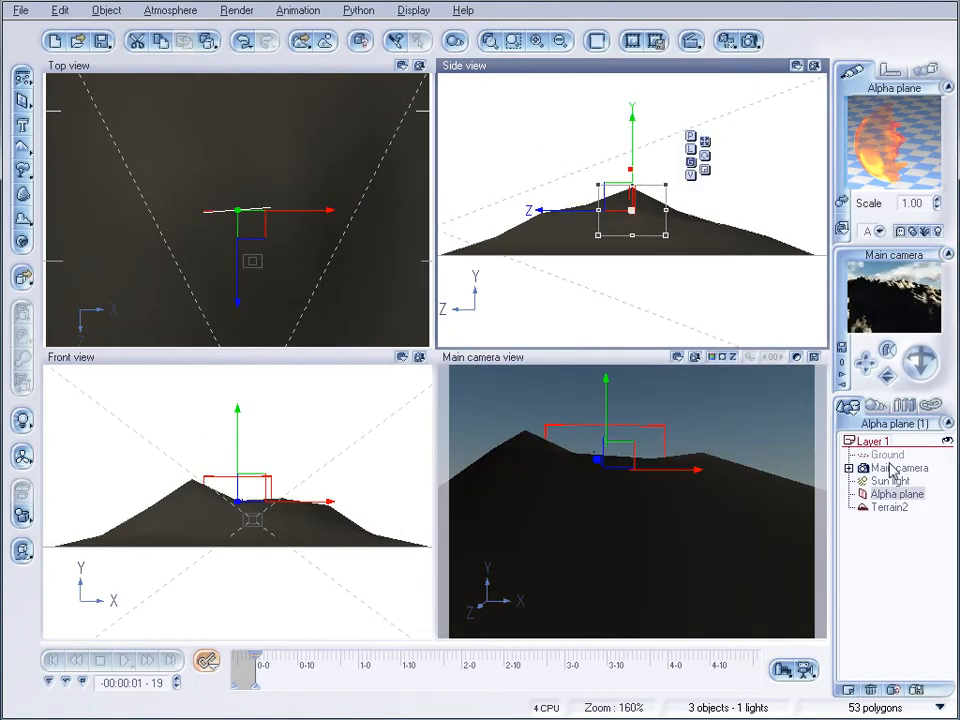
{"action": "left_click", "coordinate": [893, 468]}
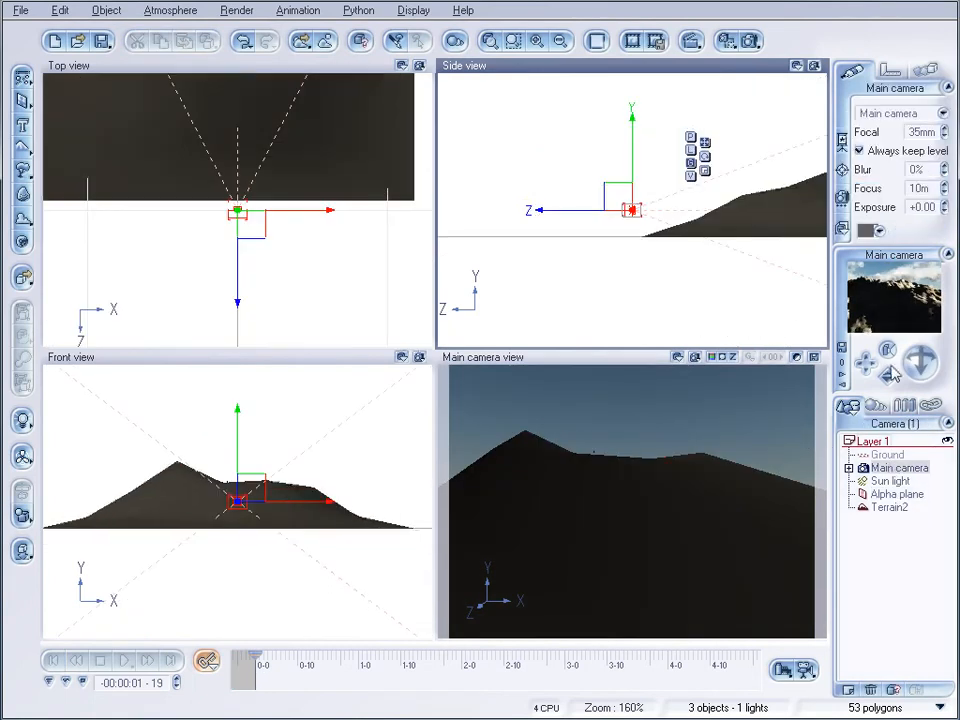
{"action": "left_click_drag", "start_coordinate": [920, 361], "coordinate": [916, 352]}
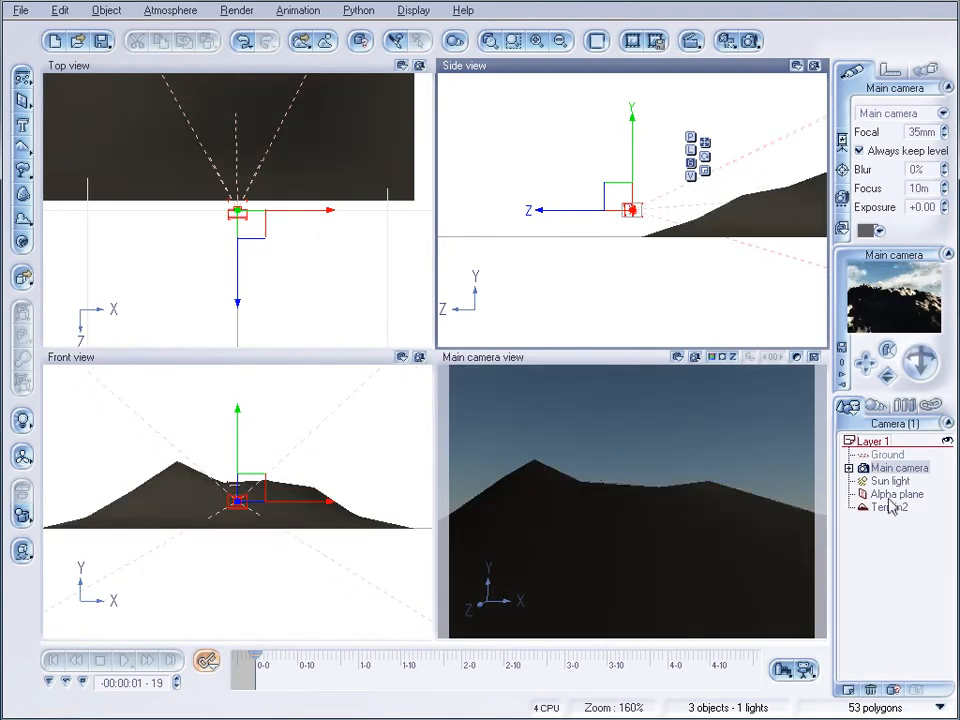
- At time 00:00:01-09, raise the alpha plane in the side view until the flame stands above the ridge, and render the frame
{"action": "left_click_drag", "start_coordinate": [259, 655], "coordinate": [396, 655]}
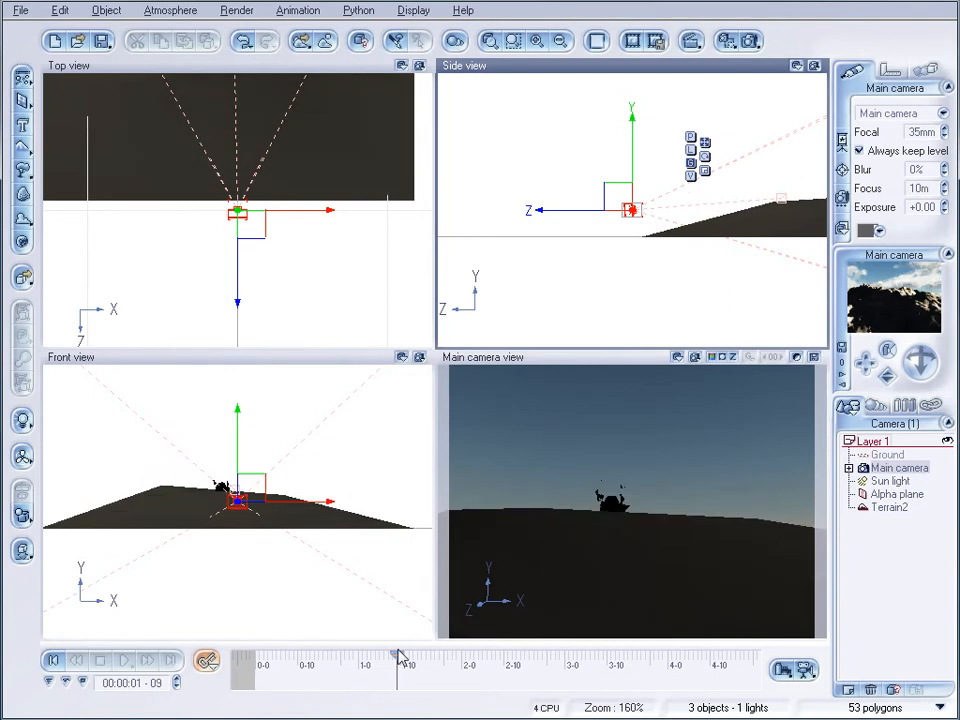
{"action": "left_click", "coordinate": [897, 494]}
{"action": "scroll", "coordinate": [714, 279], "scroll_direction": "up", "scroll_amount": 3}
{"action": "scroll", "coordinate": [636, 241], "scroll_direction": "up", "scroll_amount": 2}
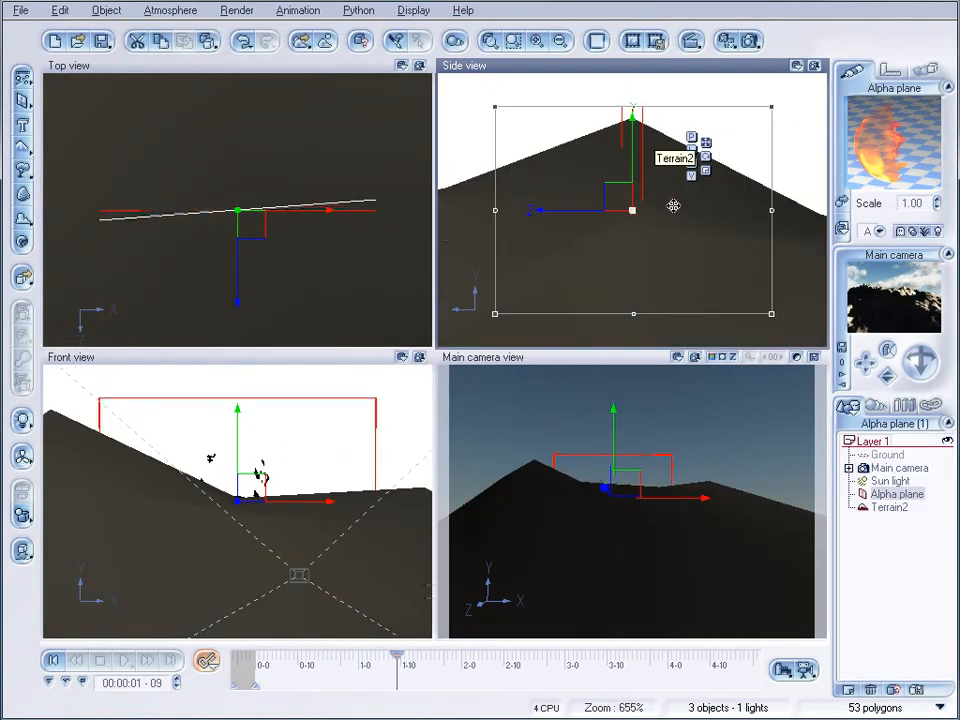
{"action": "right_click_drag", "start_coordinate": [673, 206], "coordinate": [673, 240]}
{"action": "left_click_drag", "start_coordinate": [631, 184], "coordinate": [630, 119]}
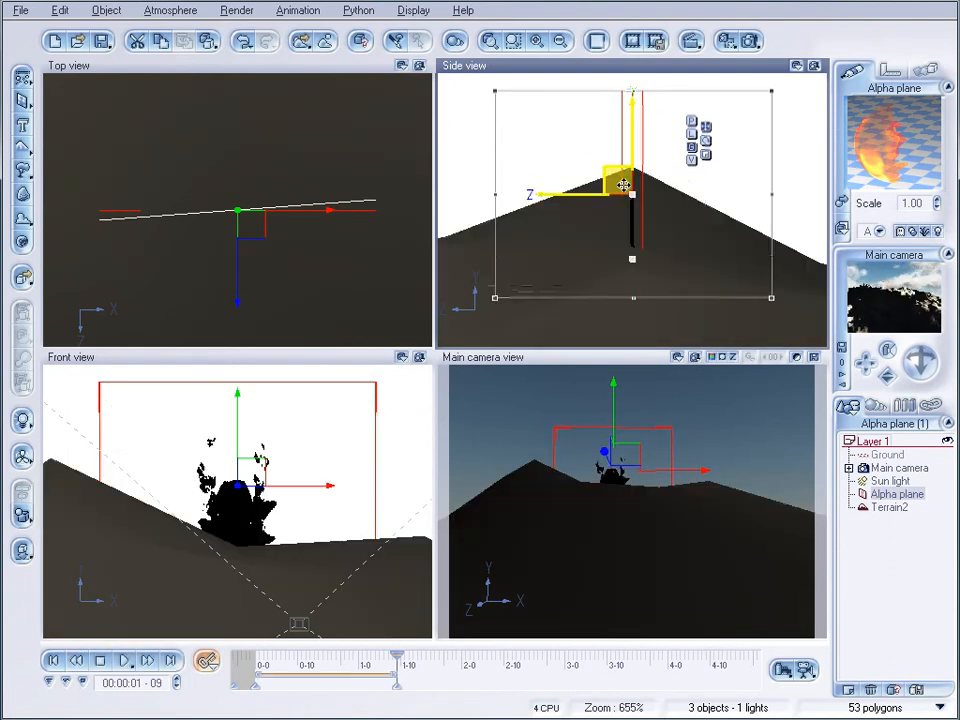
{"action": "right_click_drag", "start_coordinate": [625, 188], "coordinate": [627, 257]}
{"action": "left_click_drag", "start_coordinate": [636, 214], "coordinate": [634, 175]}
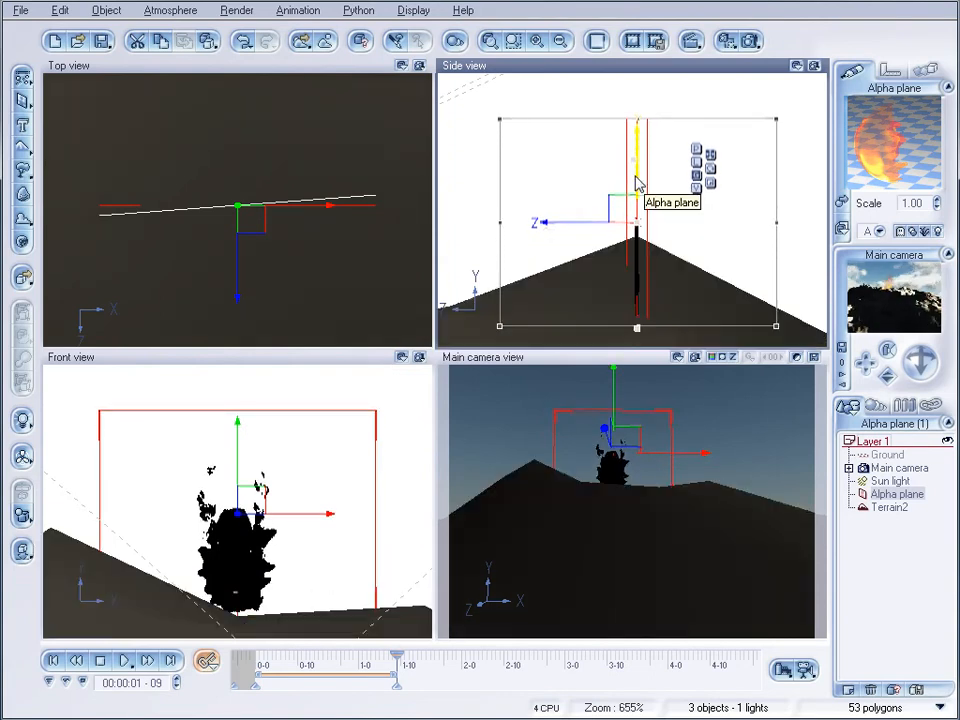
{"action": "left_click_drag", "start_coordinate": [634, 174], "coordinate": [634, 166]}
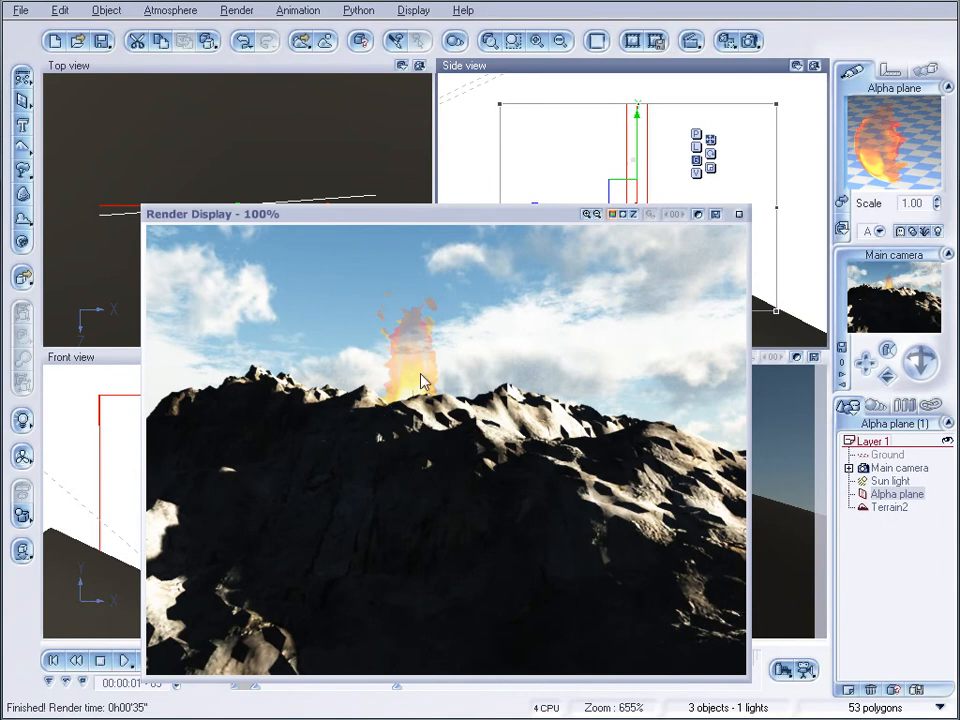
{"action": "left_click", "coordinate": [738, 214]}
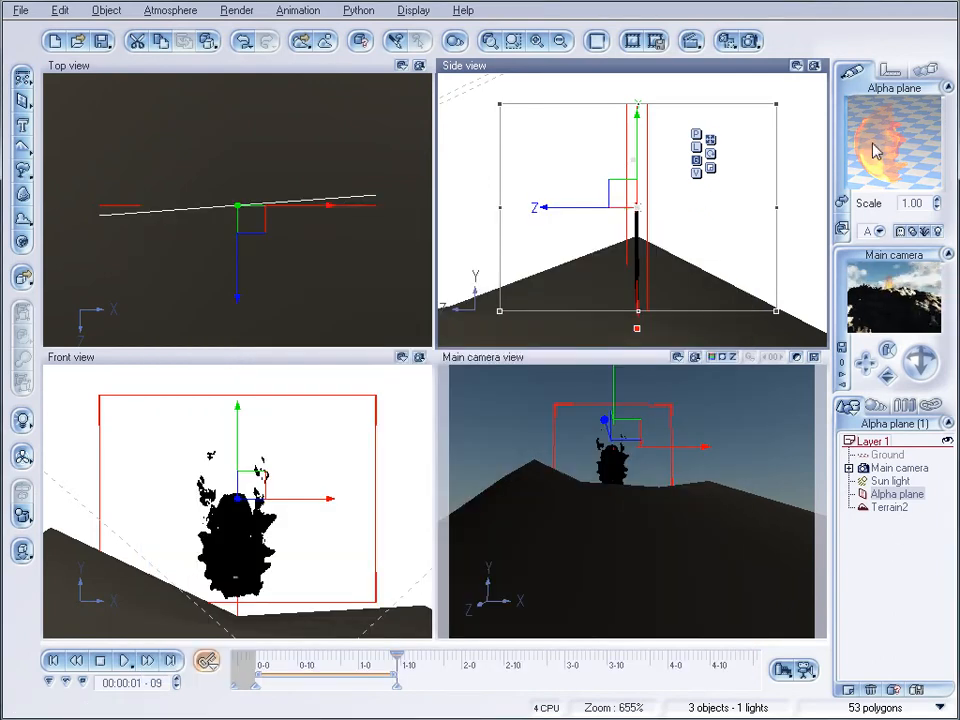
- Set the flame material's lighting to Diffuse 14%, Ambient 23%, Luminous 100% and Contrast 67%
{"action": "double_click", "coordinate": [876, 158]}
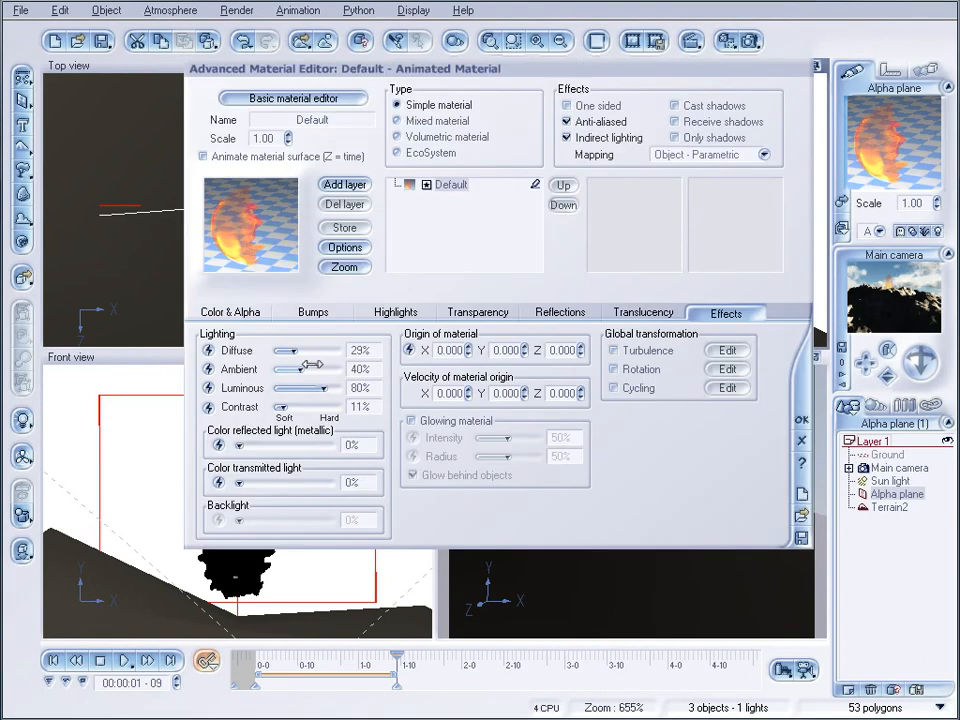
{"action": "left_click_drag", "start_coordinate": [305, 367], "coordinate": [313, 355]}
{"action": "left_click", "coordinate": [806, 473]}
{"action": "left_click_drag", "start_coordinate": [287, 344], "coordinate": [292, 345]}
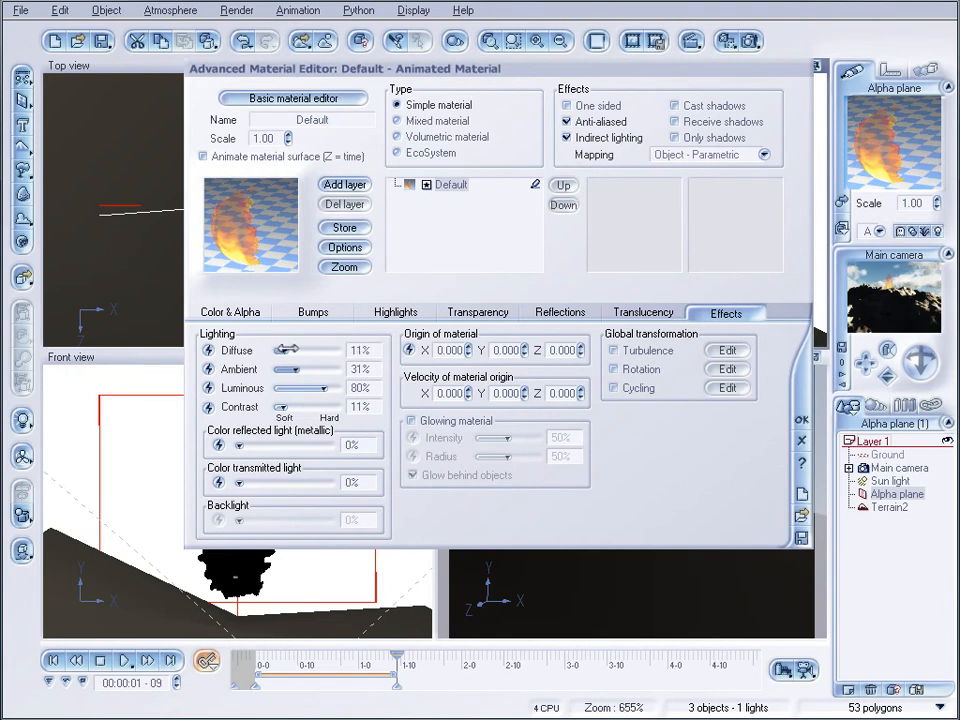
{"action": "mouse_move", "coordinate": [323, 388]}
{"action": "left_mouse_down"}
{"action": "mouse_move", "coordinate": [333, 387]}
{"action": "mouse_move", "coordinate": [319, 409]}
{"action": "left_mouse_up"}
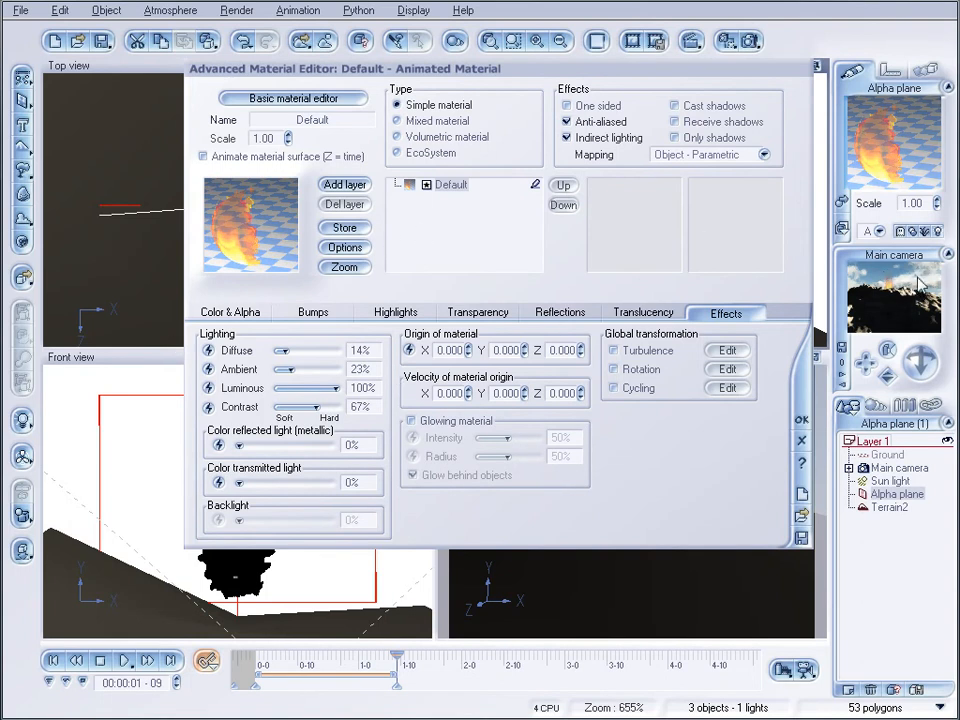
- Set the flame material's highlight global intensity to 49% and global size to 19%, and finish editing the material
{"action": "left_click", "coordinate": [240, 313]}
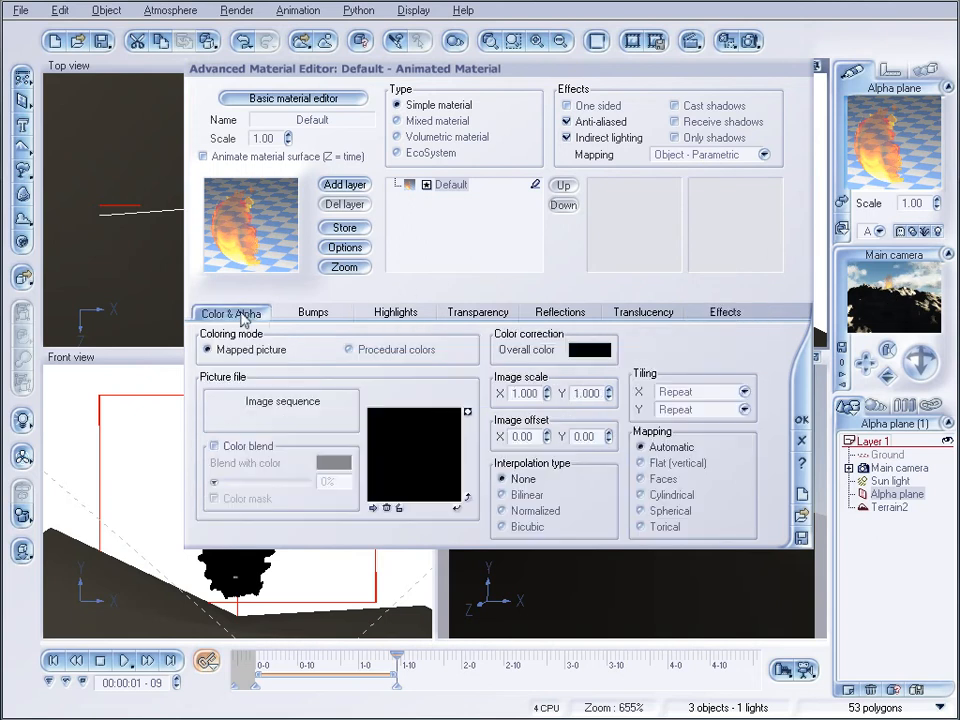
{"action": "left_click", "coordinate": [310, 315]}
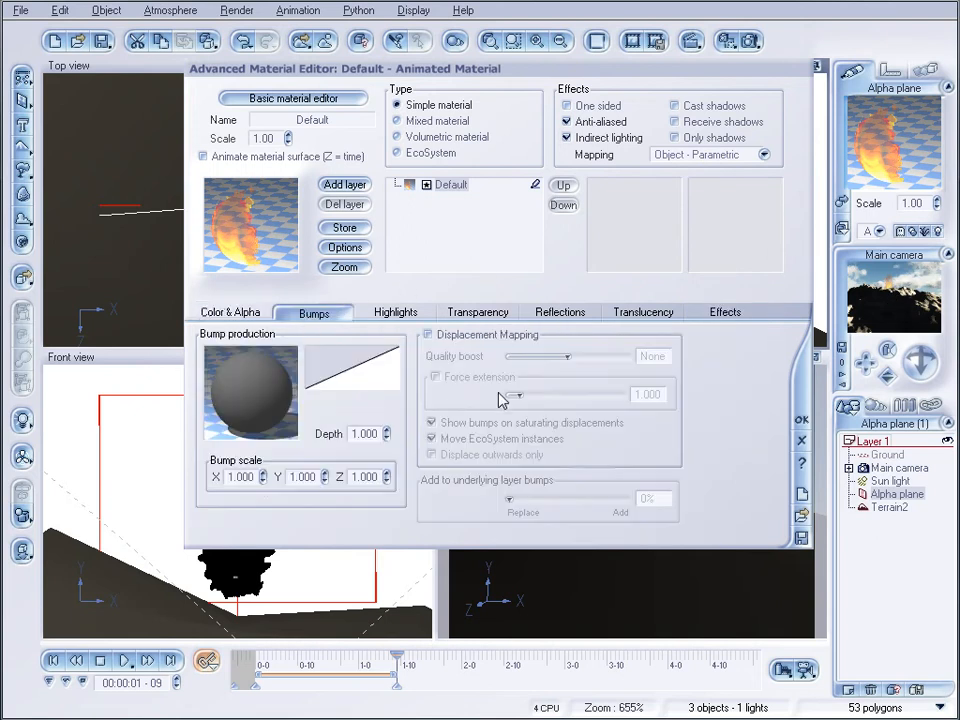
{"action": "left_click", "coordinate": [396, 313]}
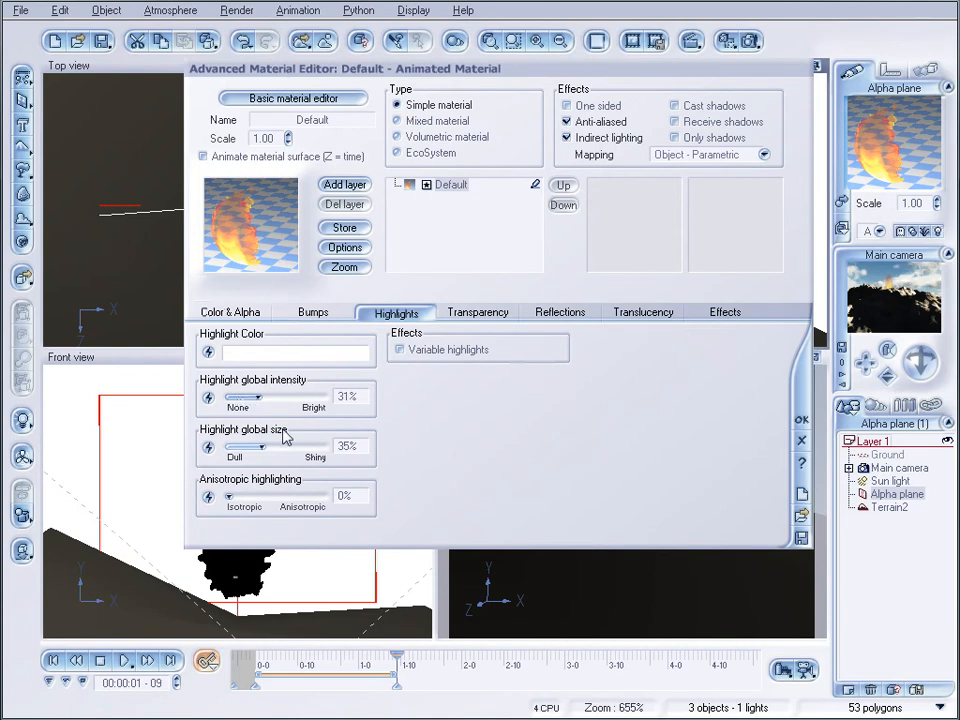
{"action": "left_click_drag", "start_coordinate": [303, 456], "coordinate": [262, 452]}
{"action": "left_click_drag", "start_coordinate": [256, 397], "coordinate": [268, 396]}
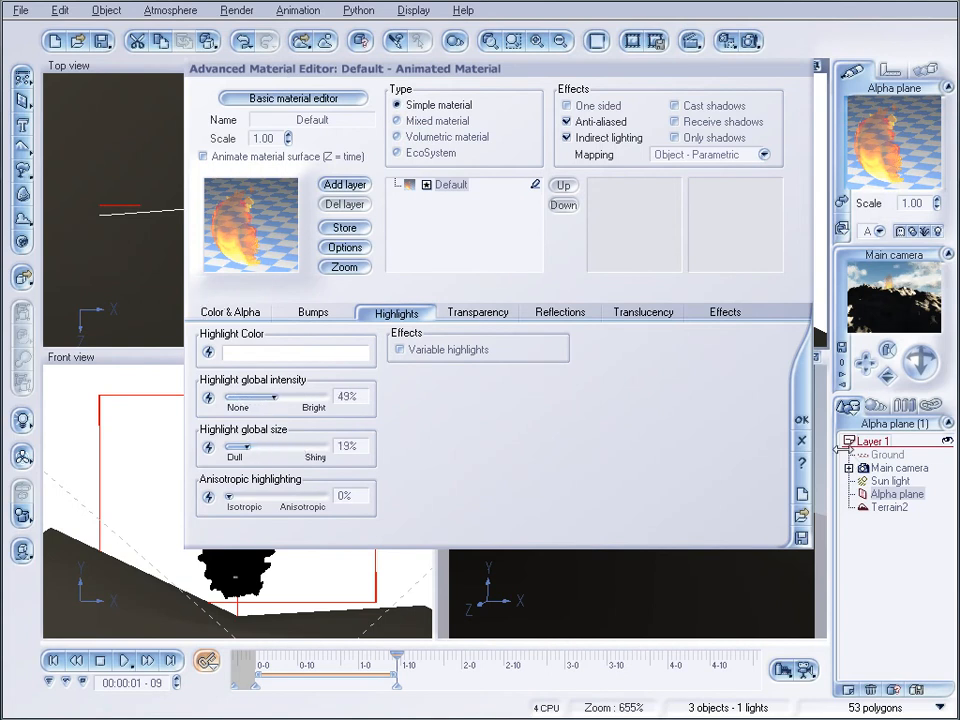
{"action": "left_click", "coordinate": [799, 420]}
- Replace the atmosphere with Glasgow from the Bad Weather collection
{"action": "left_click", "coordinate": [163, 14]}
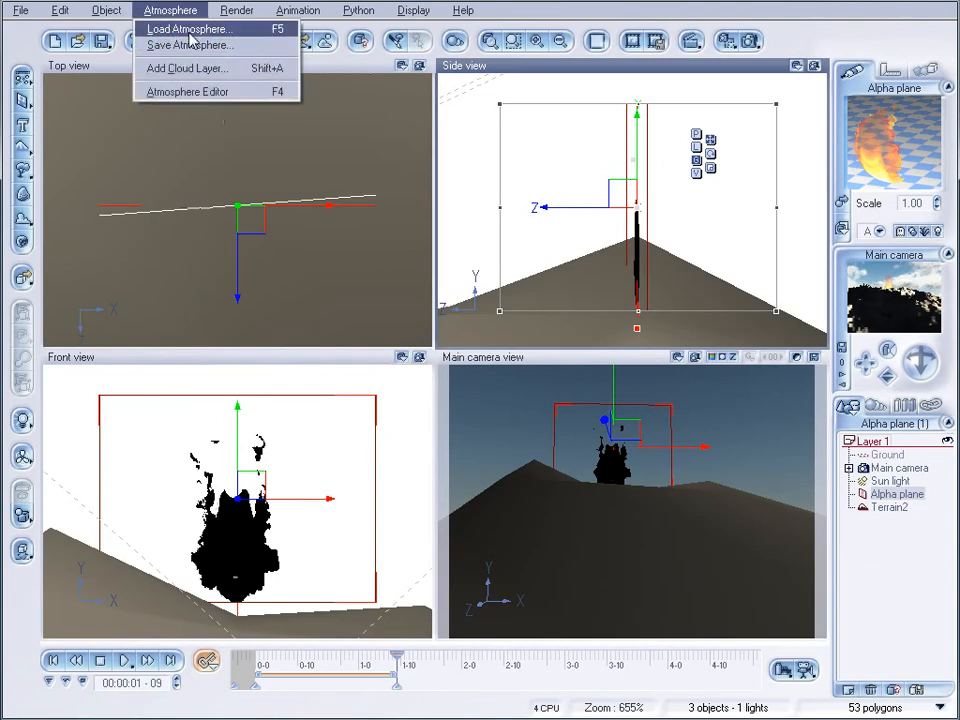
{"action": "left_click", "coordinate": [187, 28]}
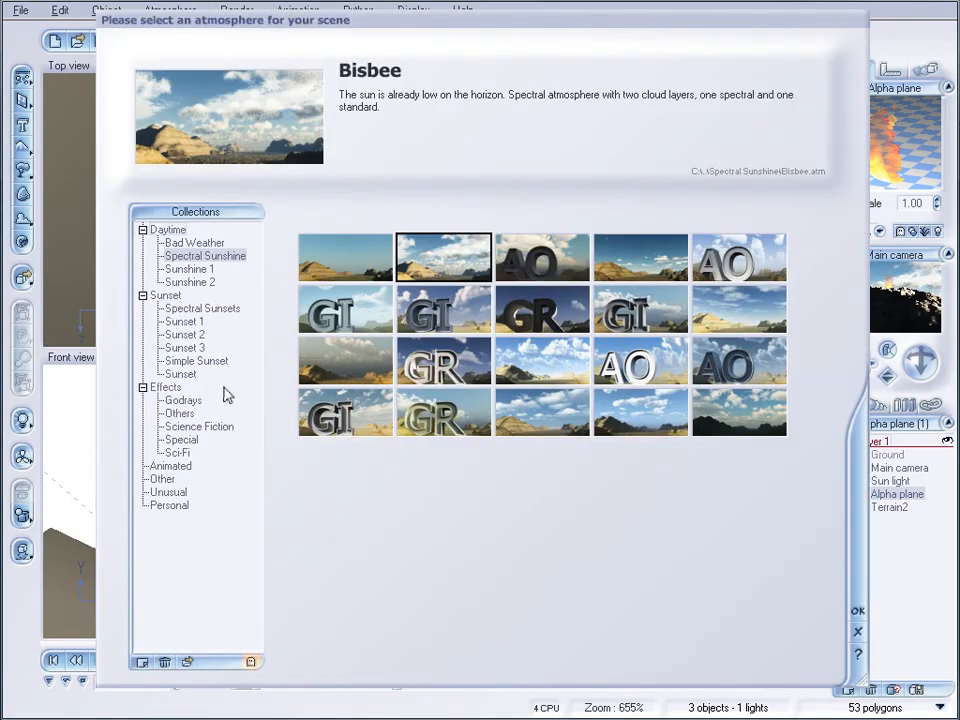
{"action": "left_click", "coordinate": [195, 242]}
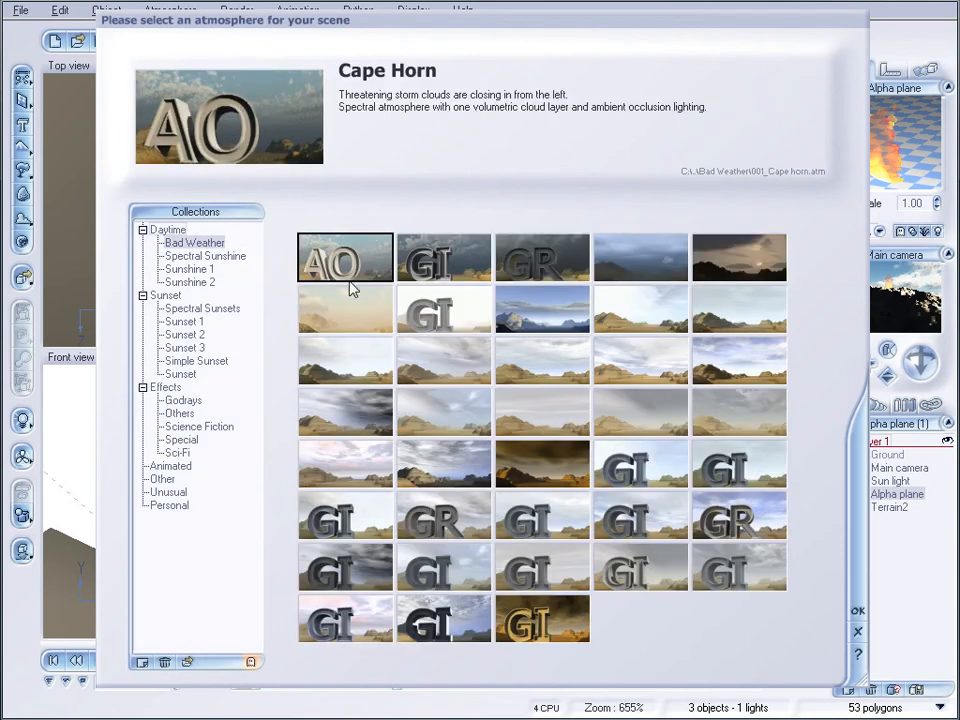
{"action": "left_click", "coordinate": [443, 258]}
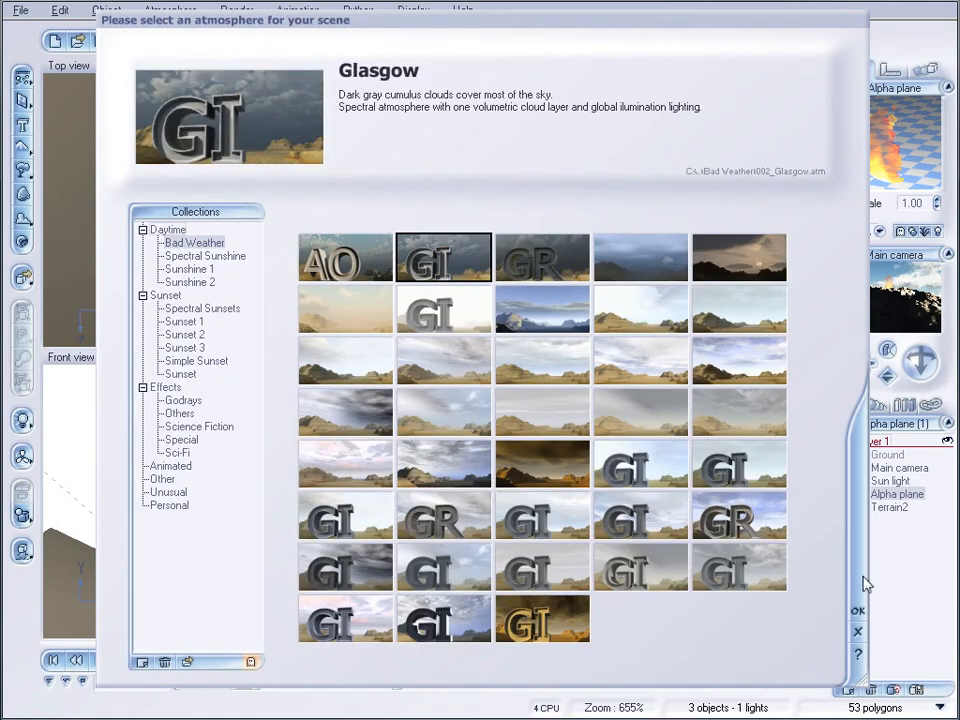
{"action": "left_click", "coordinate": [857, 610]}
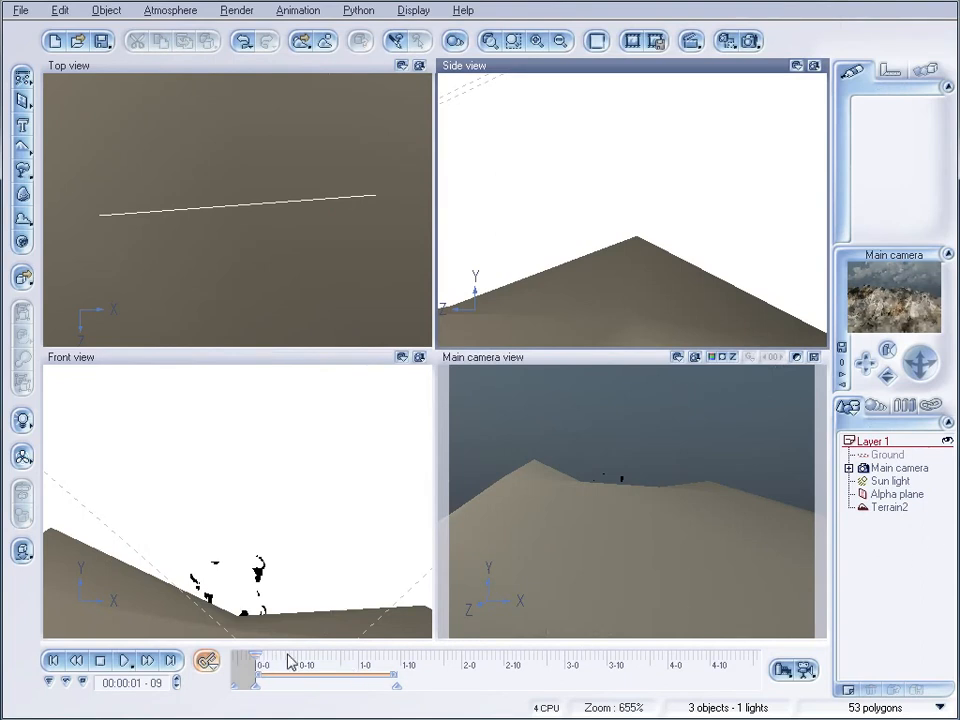
- Move the current time to 00:00:01-21 and render the frame to check the flame against the dark sky
{"action": "left_click_drag", "start_coordinate": [285, 662], "coordinate": [475, 655]}
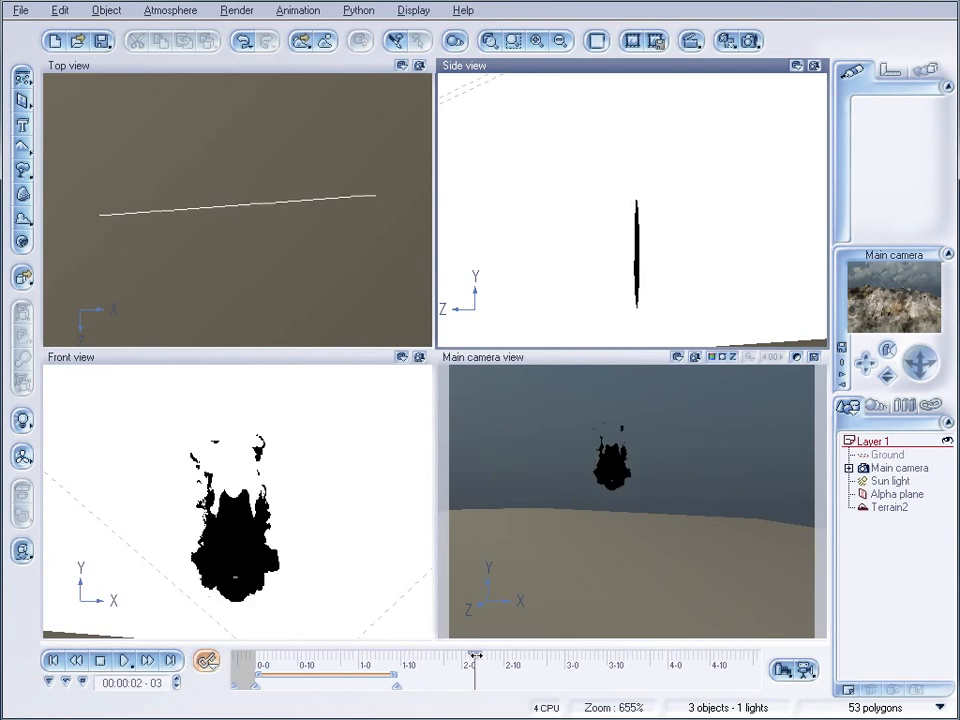
{"action": "left_click", "coordinate": [753, 42]}
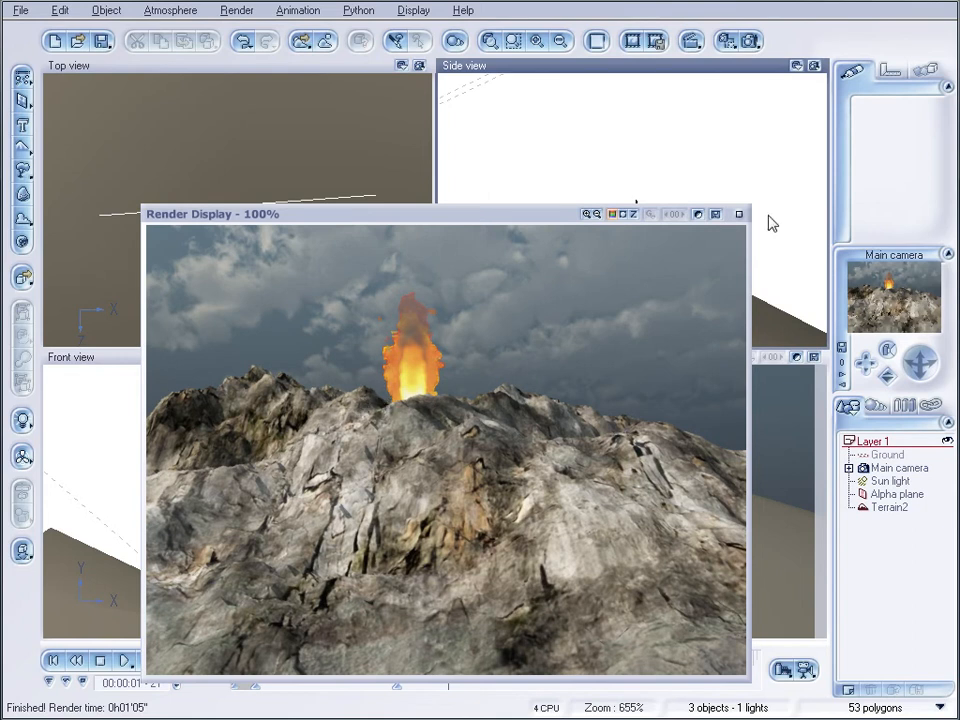
{"action": "left_click", "coordinate": [738, 214]}
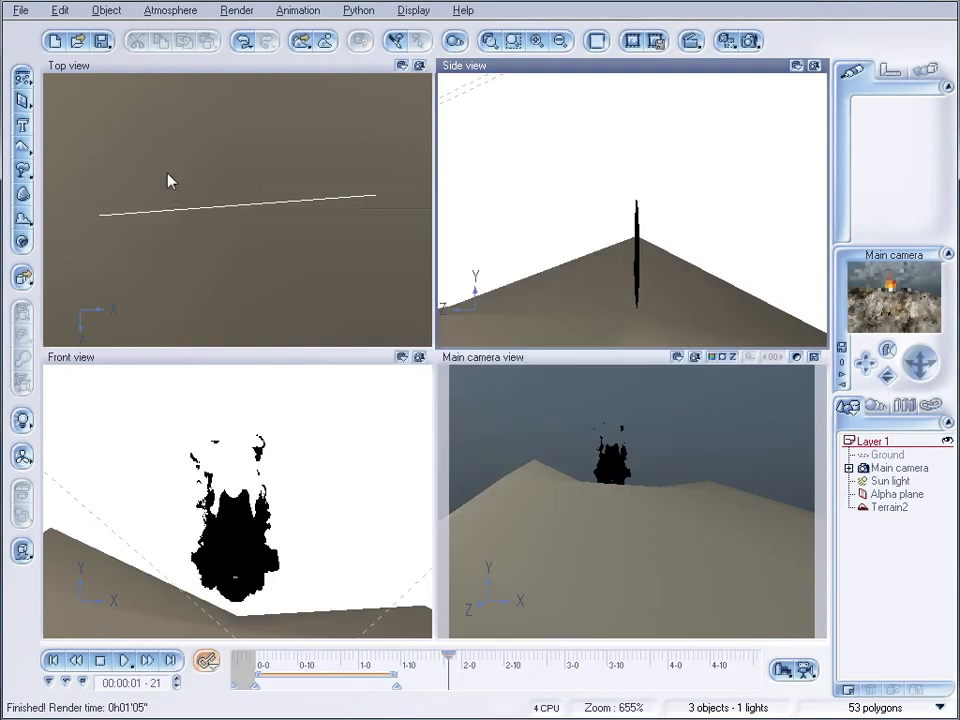
- Add a sphere to the scene and give it the Vertical Swirls material from the Volumetric Materials collection
{"action": "left_click", "coordinate": [30, 104]}
{"action": "left_click", "coordinate": [41, 109]}
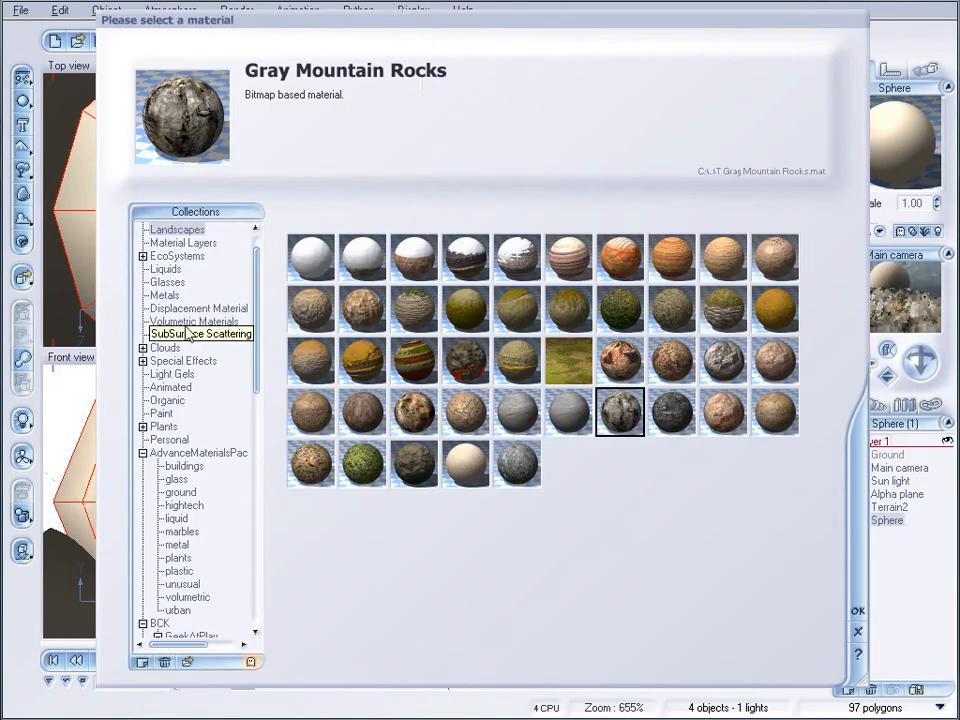
{"action": "left_click", "coordinate": [177, 322]}
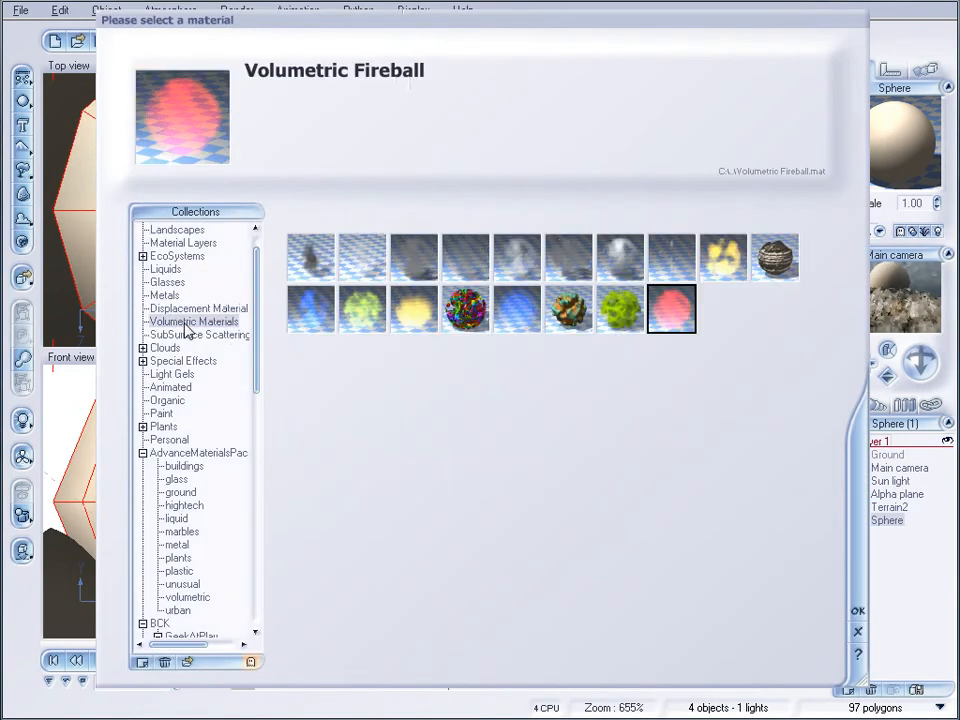
{"action": "left_click", "coordinate": [561, 261]}
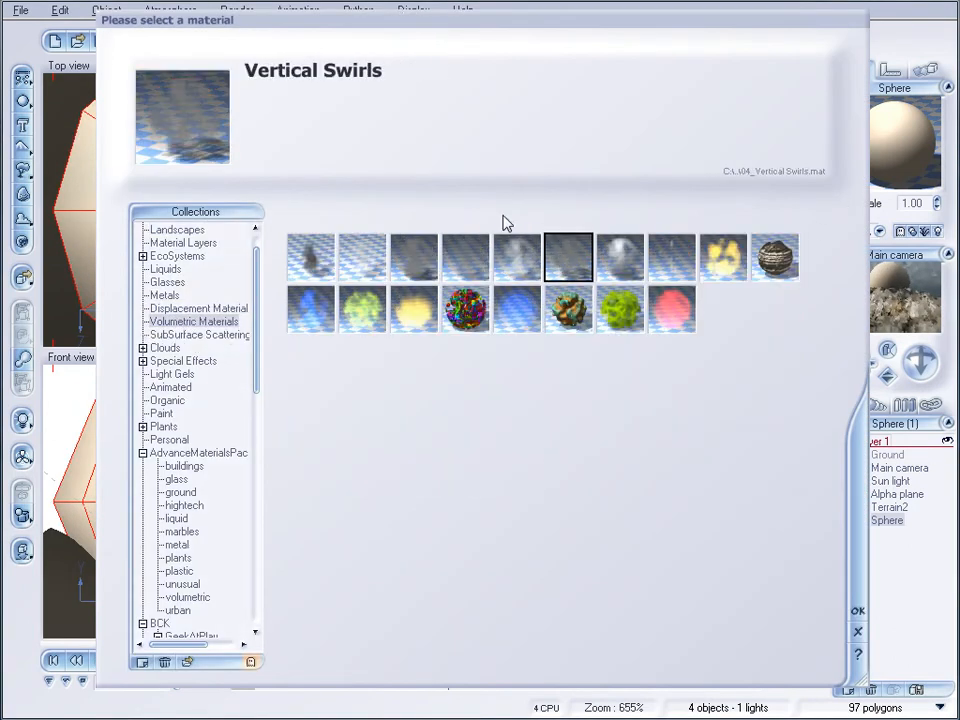
{"action": "left_click", "coordinate": [857, 612]}
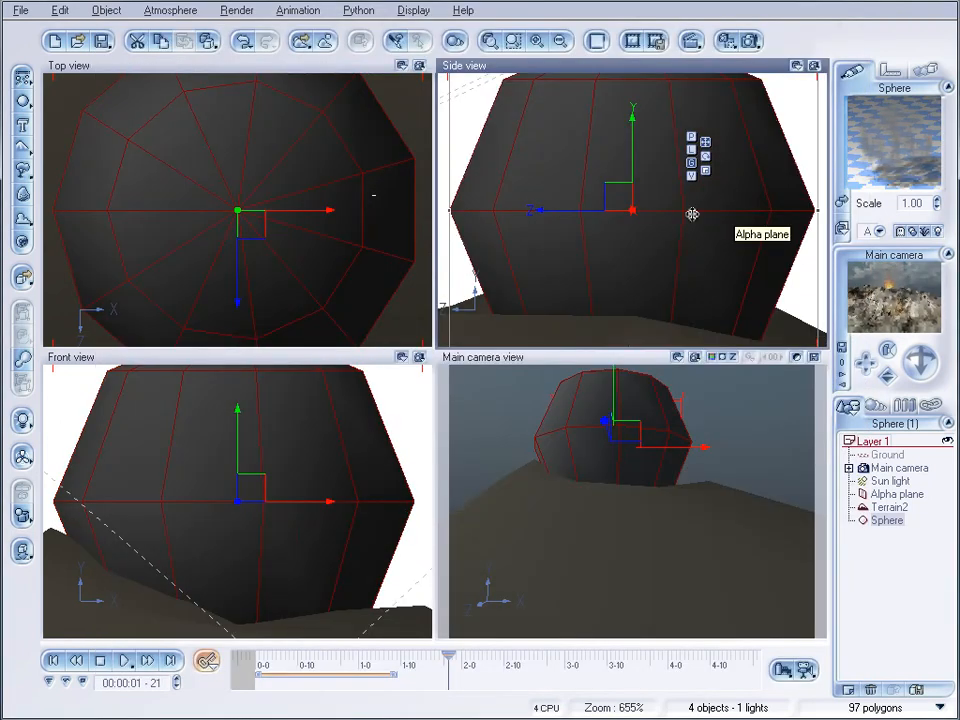
- Flatten the sphere vertically in the side view by lowering its upper side toward the peak
{"action": "right_click_drag", "start_coordinate": [692, 214], "coordinate": [691, 236]}
{"action": "scroll", "coordinate": [691, 236], "scroll_direction": "down", "scroll_amount": 2}
{"action": "left_click_drag", "start_coordinate": [630, 147], "coordinate": [630, 204]}
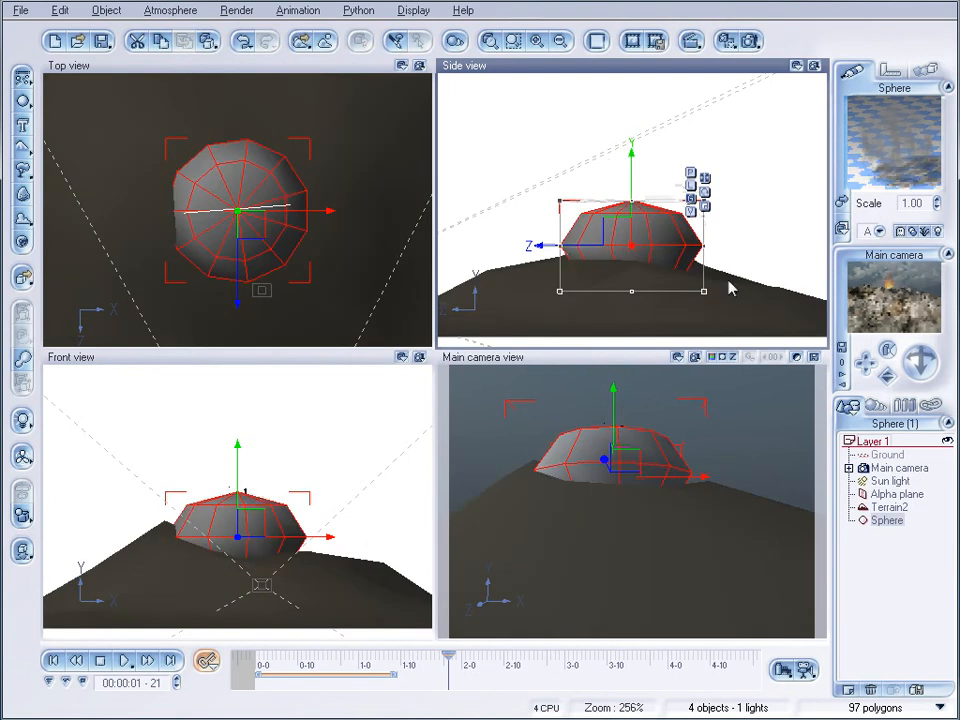
- Enlarge the flattened sphere and lower its centre and upper side so it surrounds the mountain peak
{"action": "left_click_drag", "start_coordinate": [559, 197], "coordinate": [510, 169]}
{"action": "left_click_drag", "start_coordinate": [596, 216], "coordinate": [625, 224]}
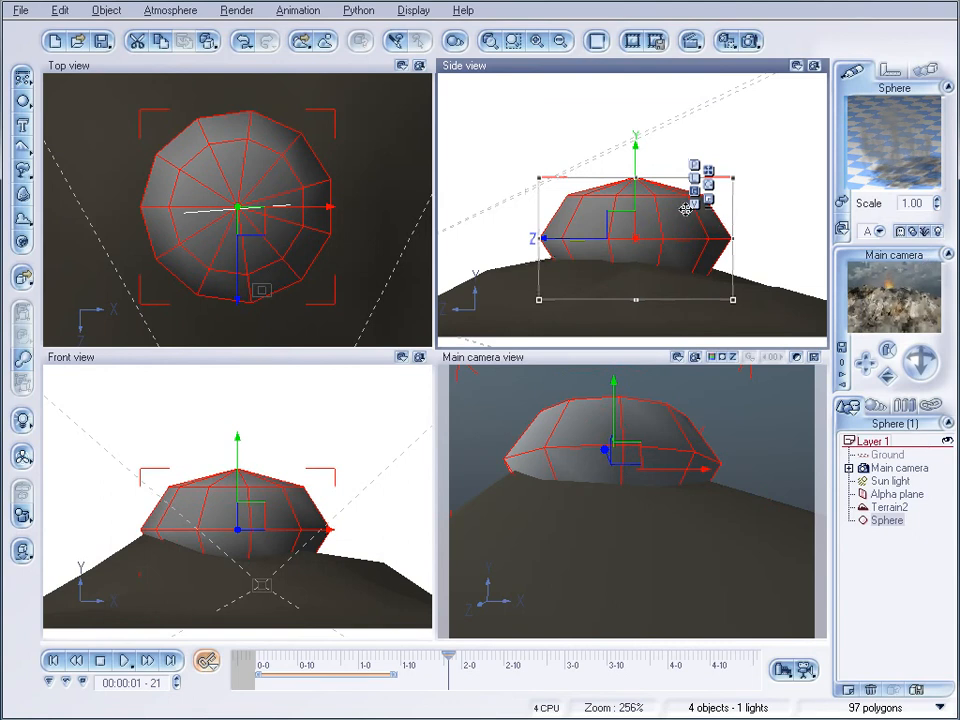
{"action": "left_click", "coordinate": [273, 187]}
{"action": "left_click_drag", "start_coordinate": [338, 111], "coordinate": [508, 78]}
{"action": "left_click", "coordinate": [620, 195]}
{"action": "scroll", "coordinate": [620, 196], "scroll_direction": "down", "scroll_amount": 2}
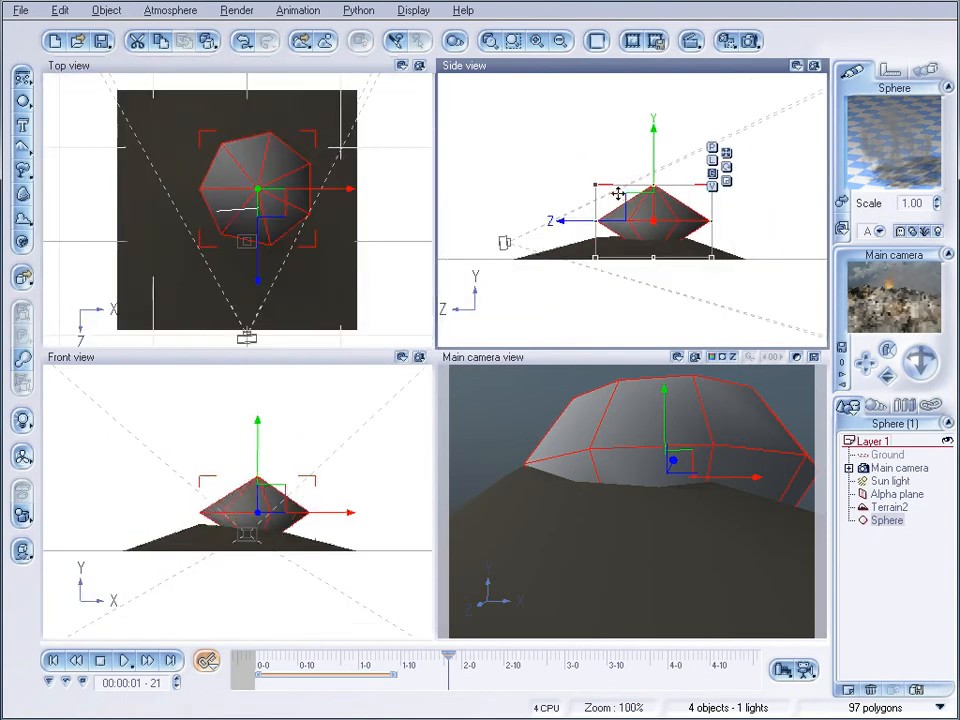
{"action": "left_click_drag", "start_coordinate": [594, 185], "coordinate": [534, 182]}
{"action": "left_click_drag", "start_coordinate": [621, 193], "coordinate": [605, 213]}
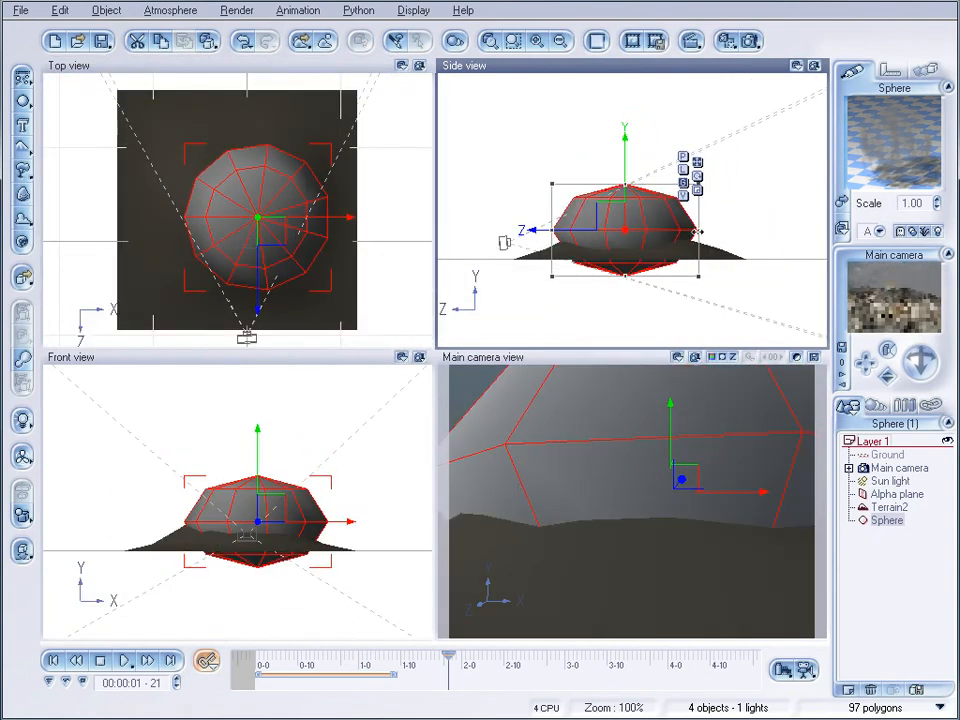
{"action": "left_click_drag", "start_coordinate": [632, 195], "coordinate": [628, 214]}
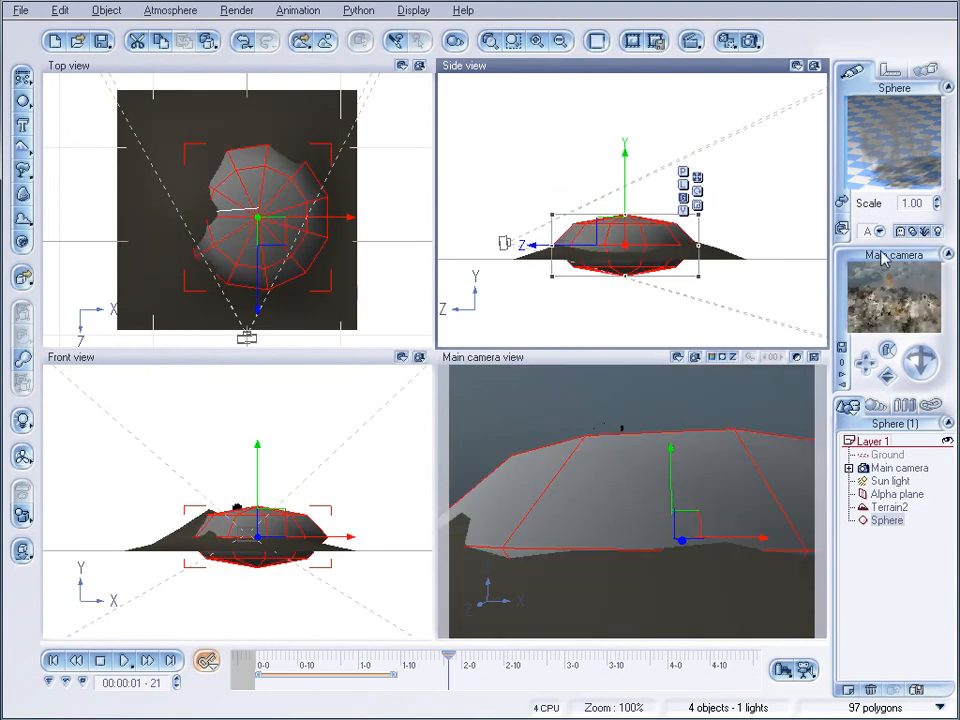
- Remove the alpha plane's last animation keyframe, check the flame along the timeline and return to the first frame
{"action": "left_click_drag", "start_coordinate": [451, 670], "coordinate": [427, 657]}
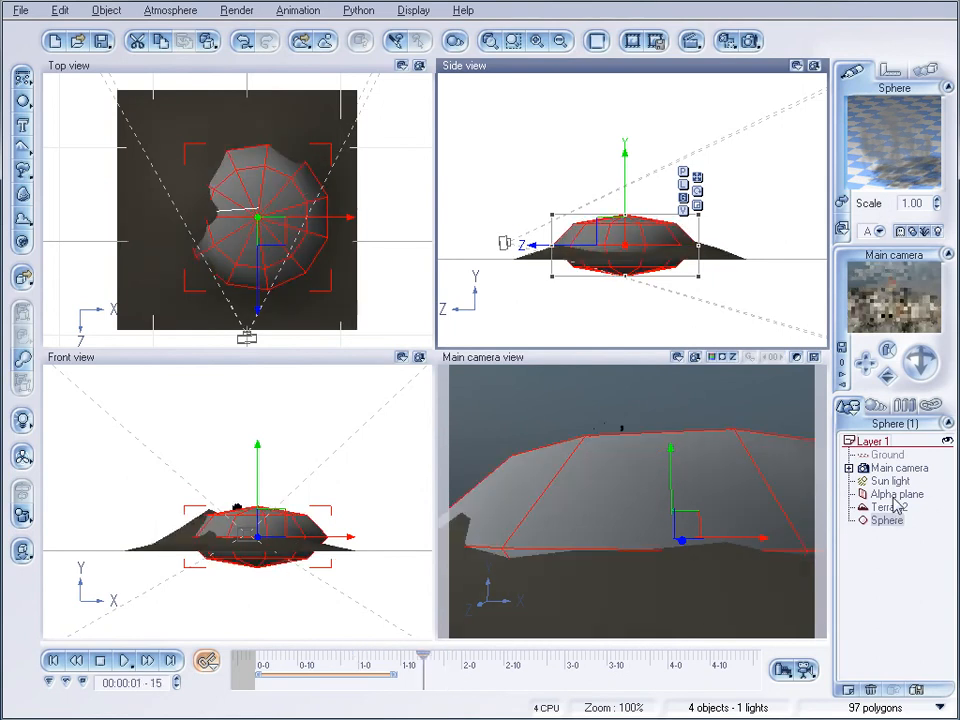
{"action": "left_click", "coordinate": [897, 495]}
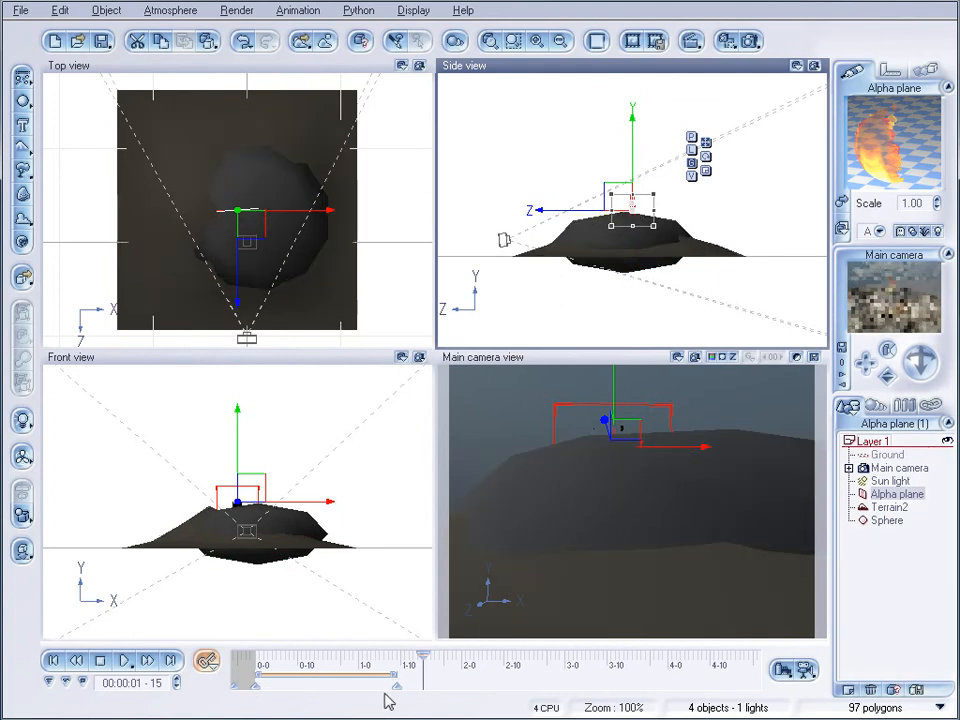
{"action": "left_click_drag", "start_coordinate": [399, 685], "coordinate": [460, 692]}
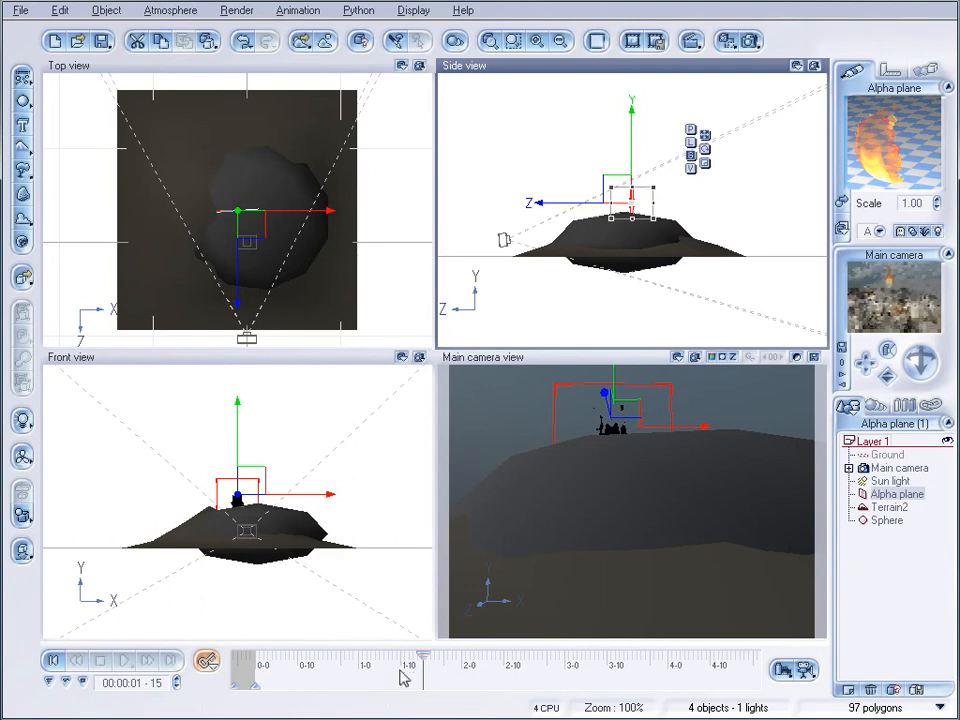
{"action": "left_click", "coordinate": [330, 660]}
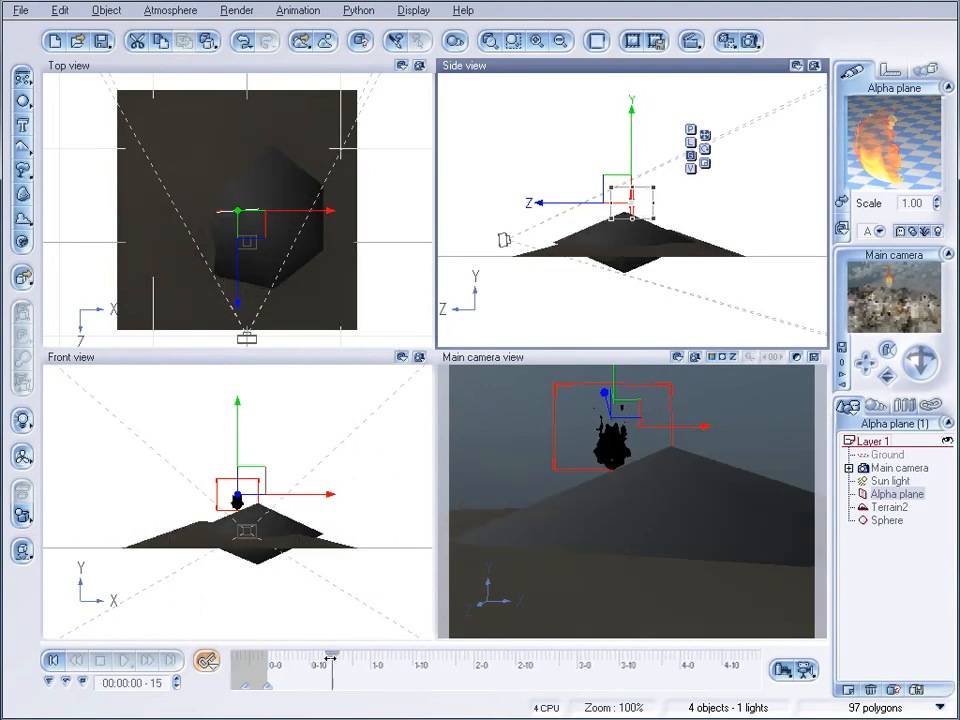
{"action": "left_click_drag", "start_coordinate": [330, 658], "coordinate": [326, 658]}
{"action": "left_click", "coordinate": [55, 662]}
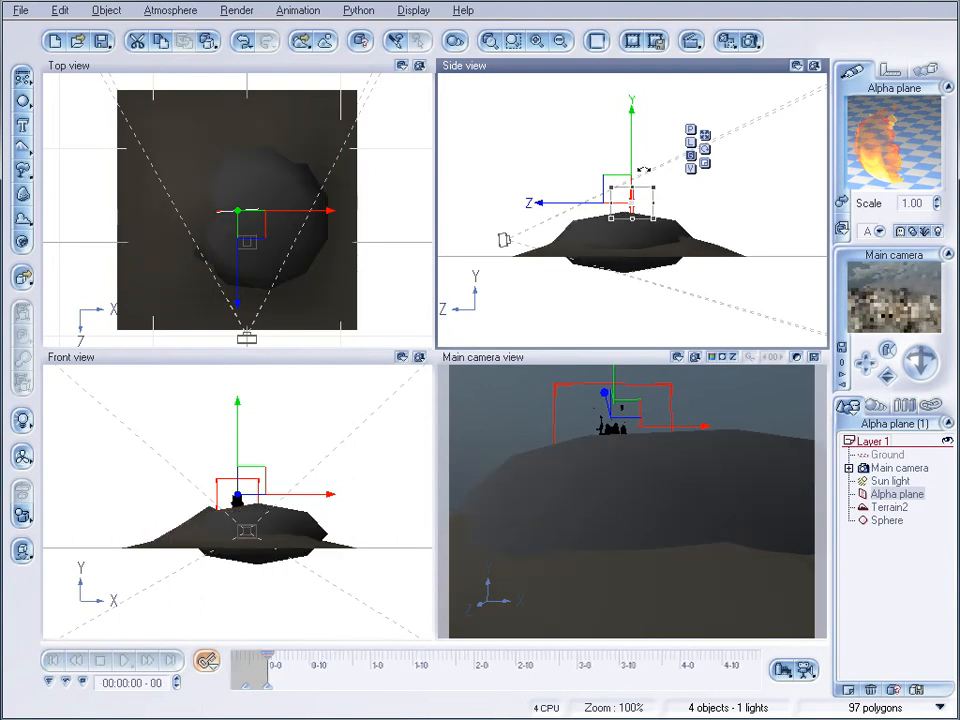
- Adjust the alpha plane's height so the flame's base sits just above the summit, and check it at 00:00:01-11
{"action": "scroll", "coordinate": [639, 223], "scroll_direction": "up", "scroll_amount": 5}
{"action": "left_click_drag", "start_coordinate": [630, 111], "coordinate": [629, 59]}
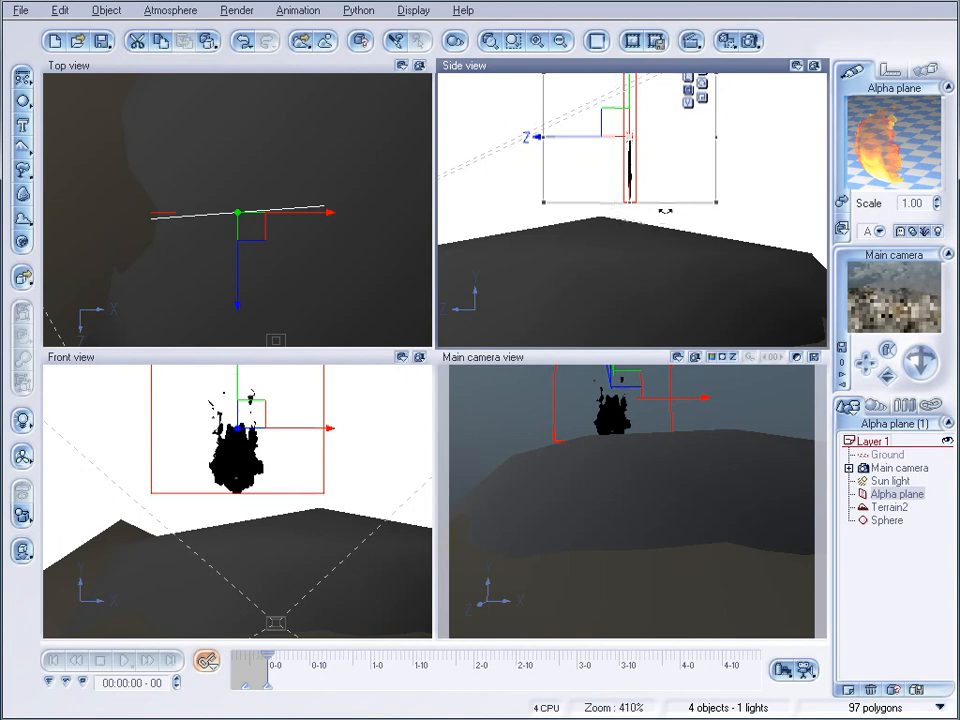
{"action": "left_click_drag", "start_coordinate": [268, 655], "coordinate": [460, 657]}
{"action": "left_click", "coordinate": [48, 660]}
{"action": "left_click_drag", "start_coordinate": [628, 90], "coordinate": [630, 128]}
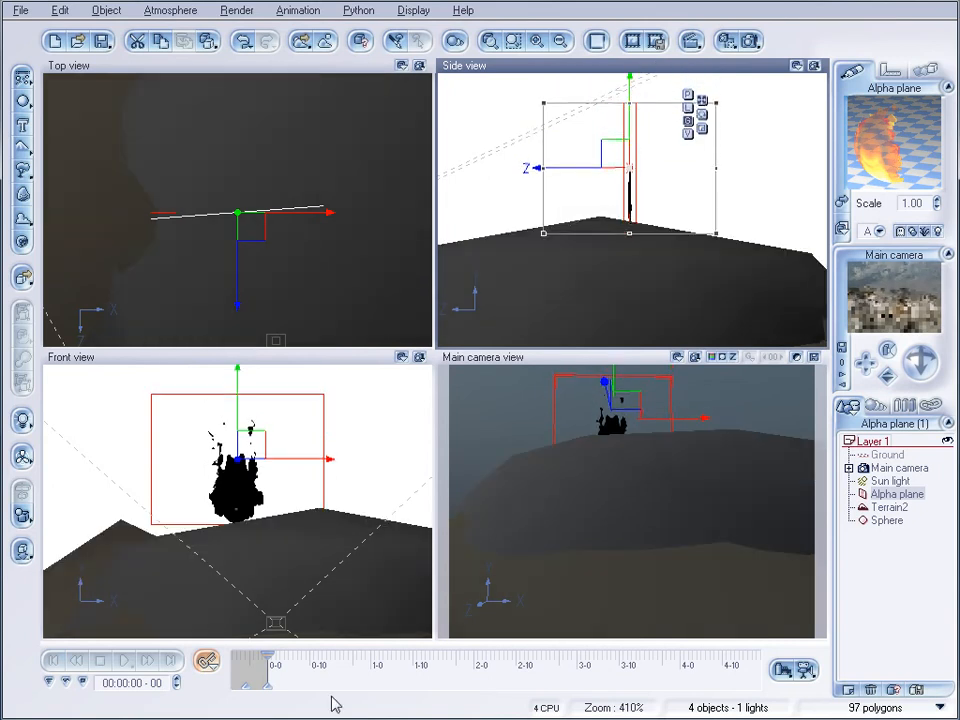
{"action": "left_click", "coordinate": [420, 683]}
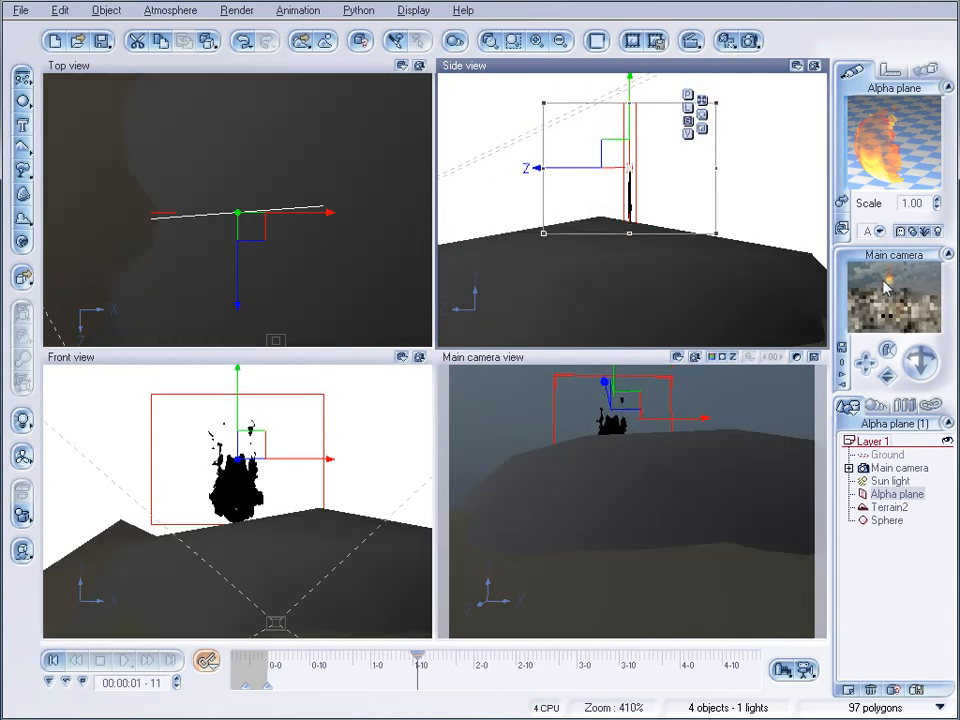
- Delete the volumetric sphere from the scene and return to the first frame
{"action": "left_click", "coordinate": [890, 522]}
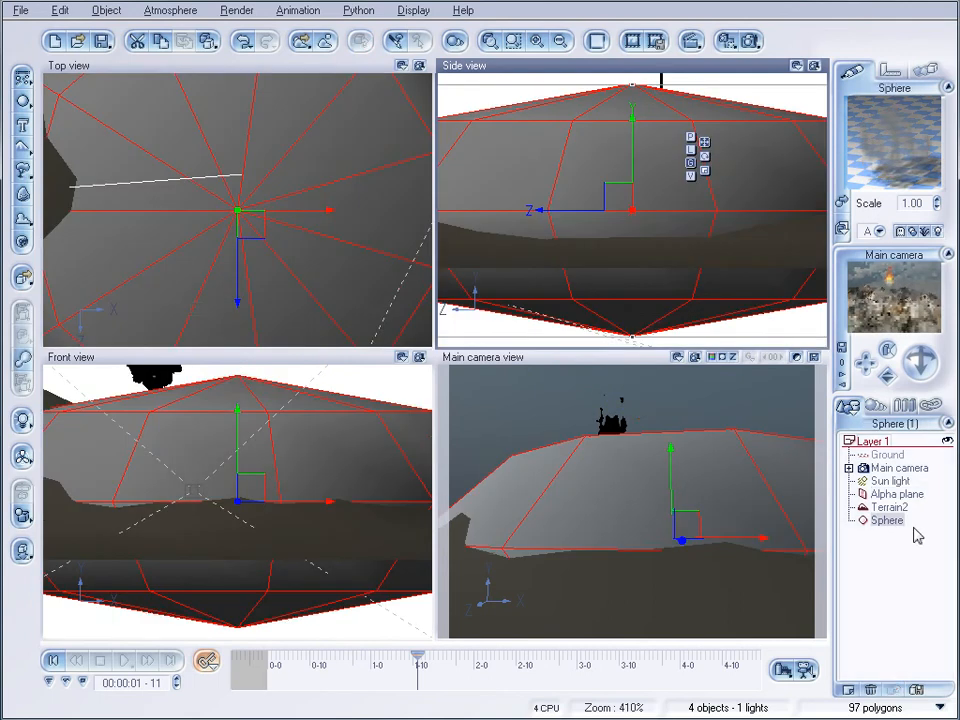
{"action": "key", "text": "Delete"}
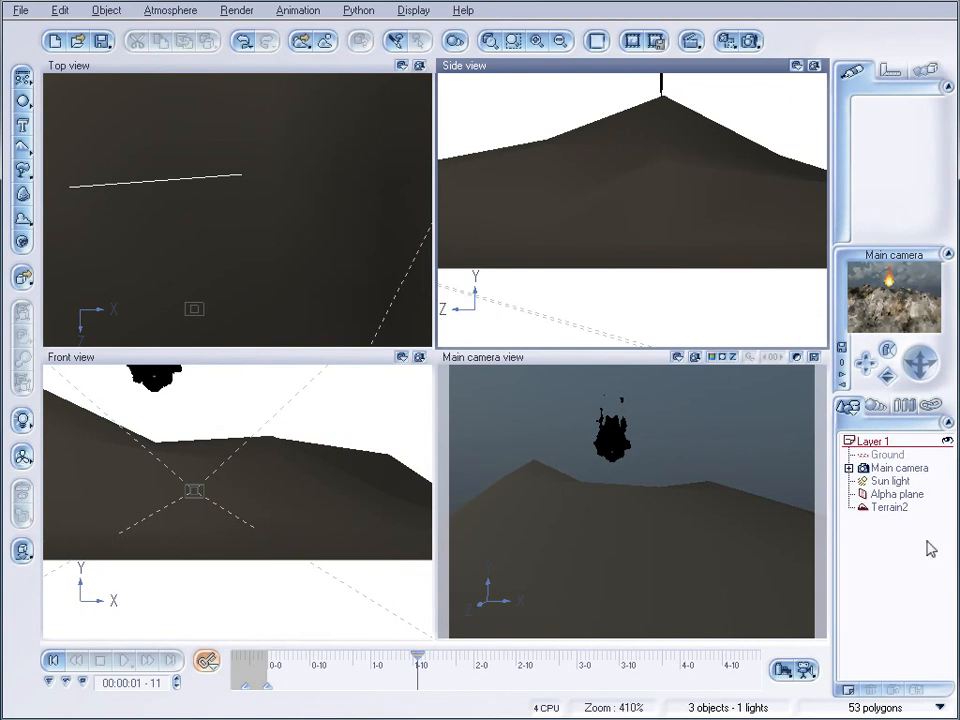
{"action": "left_click", "coordinate": [54, 660]}
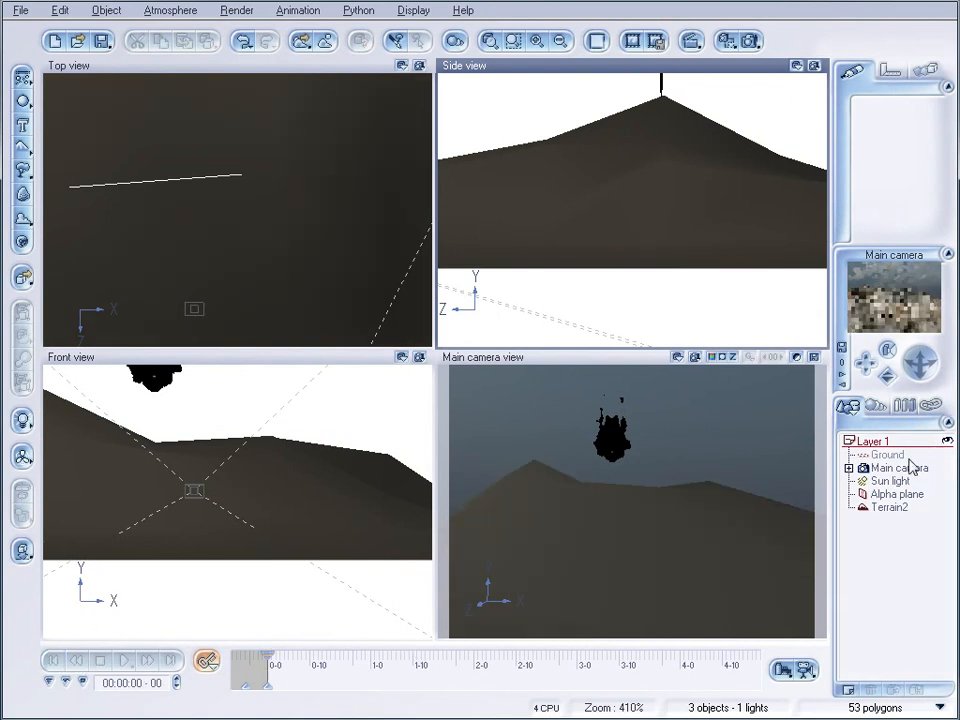
- Place the main camera at the terrain's front-left corner, aim it at the flame and keyframe all its properties at 00:00:00-00
{"action": "left_click", "coordinate": [899, 467]}
{"action": "right_click_drag", "start_coordinate": [544, 197], "coordinate": [583, 226]}
{"action": "scroll", "coordinate": [588, 233], "scroll_direction": "down", "scroll_amount": 5}
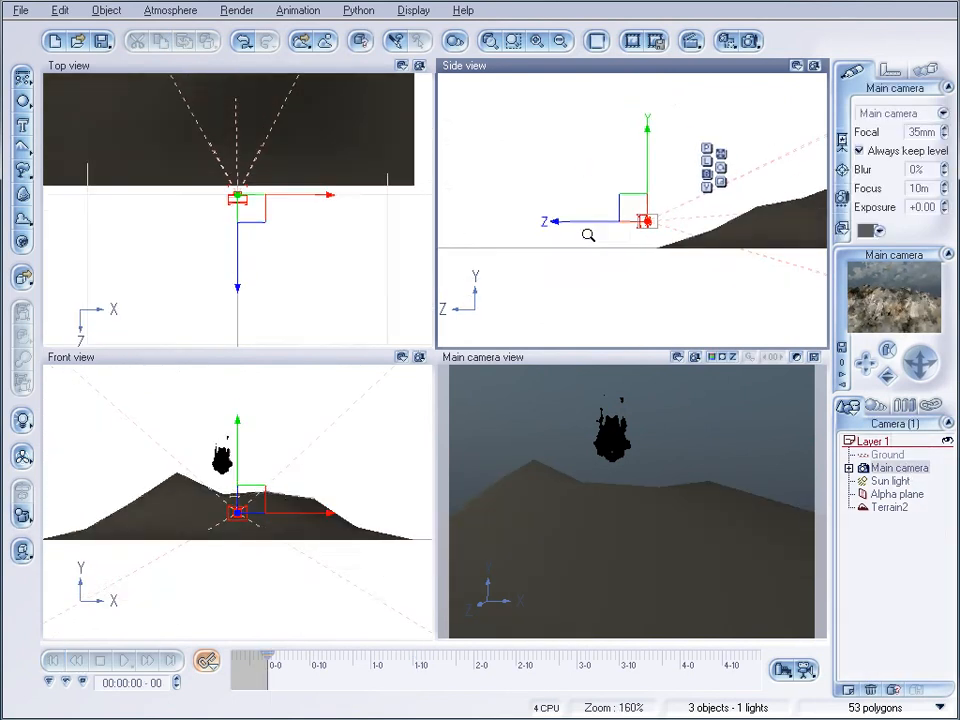
{"action": "right_click_drag", "start_coordinate": [303, 187], "coordinate": [378, 266]}
{"action": "left_click_drag", "start_coordinate": [336, 303], "coordinate": [251, 282]}
{"action": "left_click_drag", "start_coordinate": [914, 366], "coordinate": [943, 360]}
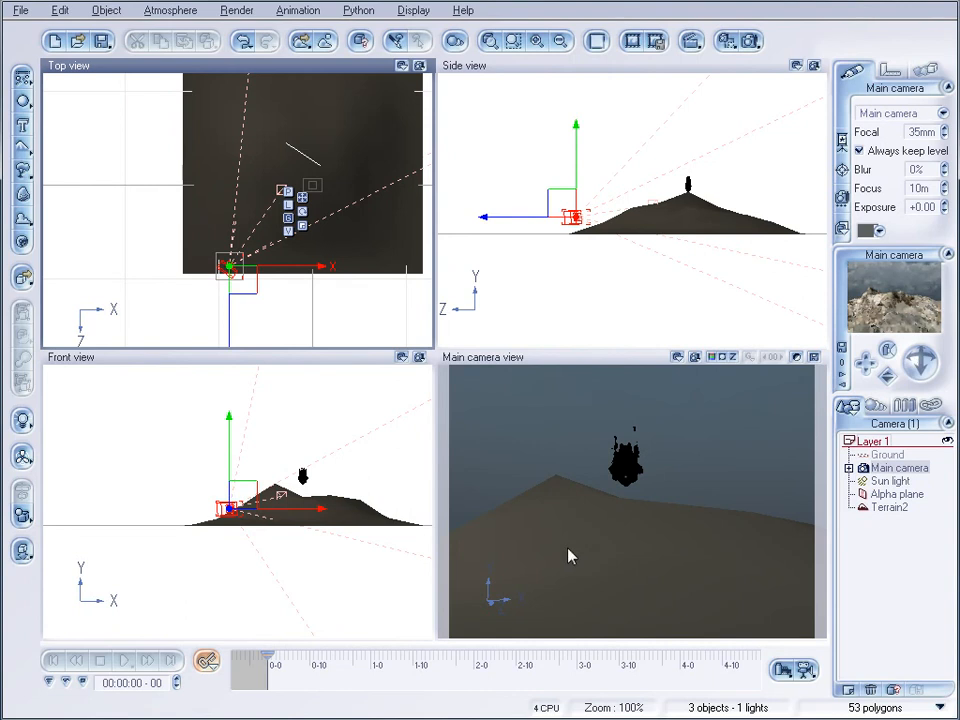
{"action": "left_click", "coordinate": [205, 665]}
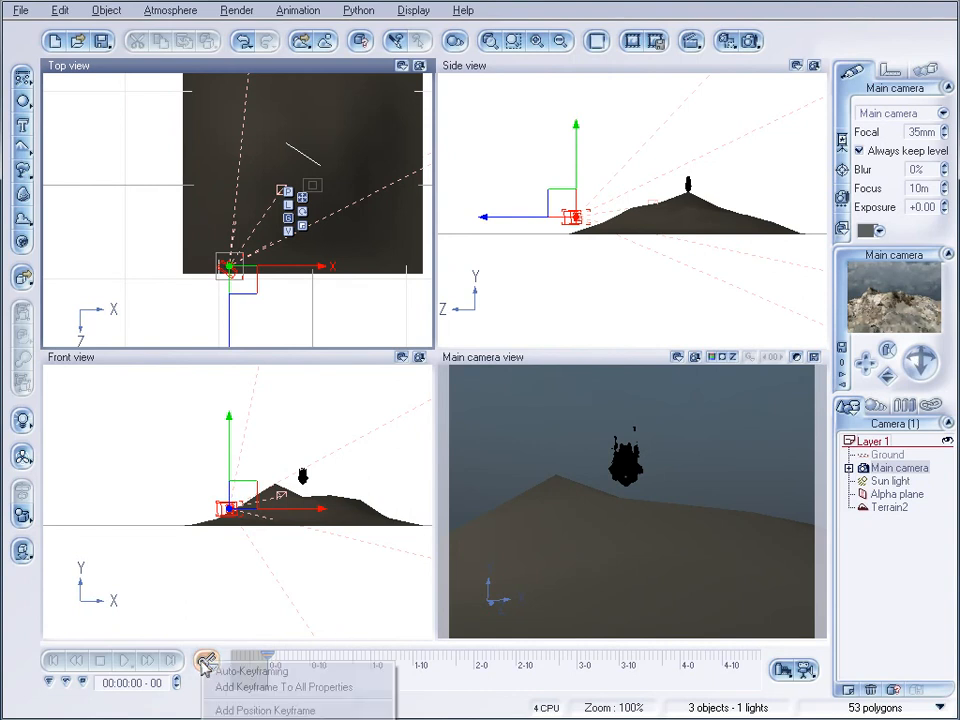
{"action": "left_click", "coordinate": [279, 684]}
- At 00:00:03-00, move the camera along X to the terrain's opposite front corner, aim it at the flame and preview the motion
{"action": "left_click_drag", "start_coordinate": [265, 657], "coordinate": [338, 657]}
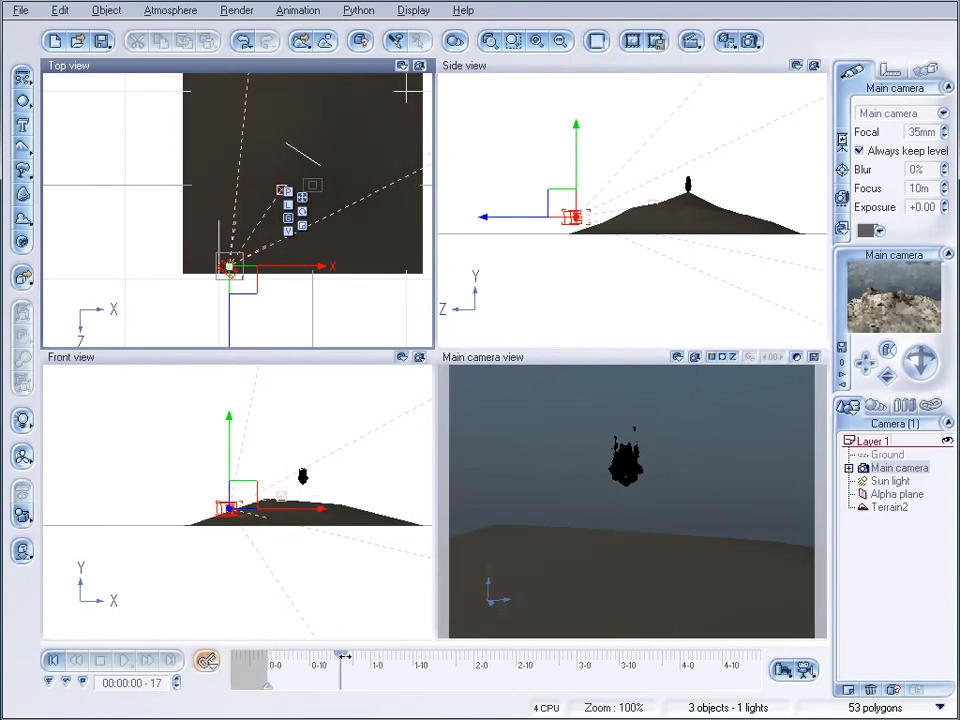
{"action": "left_click_drag", "start_coordinate": [461, 656], "coordinate": [474, 656]}
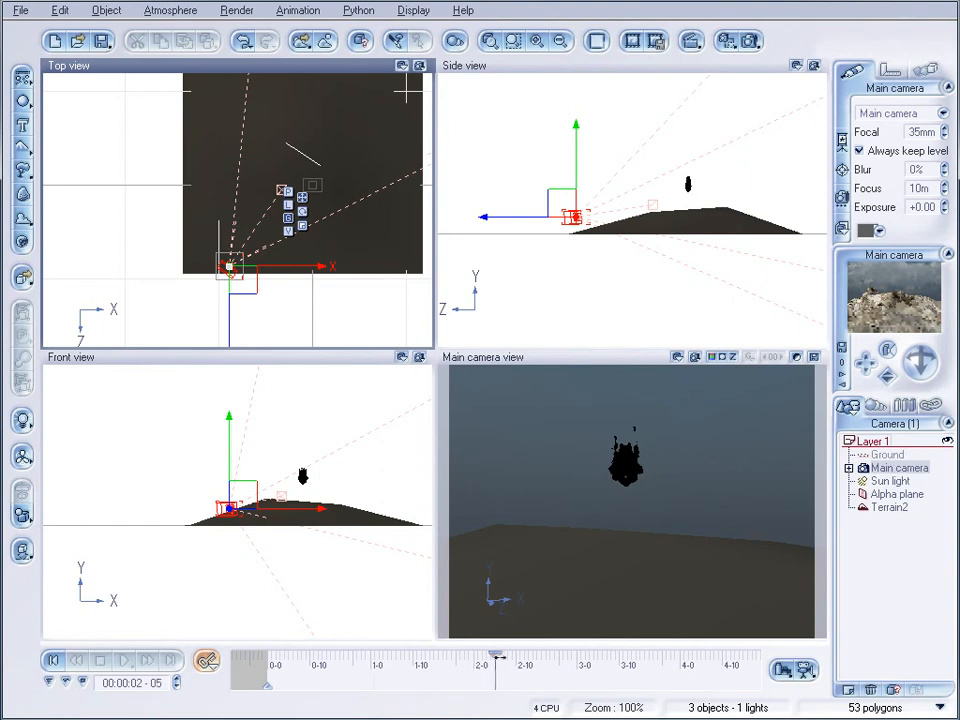
{"action": "mouse_move", "coordinate": [627, 658]}
{"action": "left_mouse_down"}
{"action": "mouse_move", "coordinate": [686, 657]}
{"action": "mouse_move", "coordinate": [638, 656]}
{"action": "left_mouse_up"}
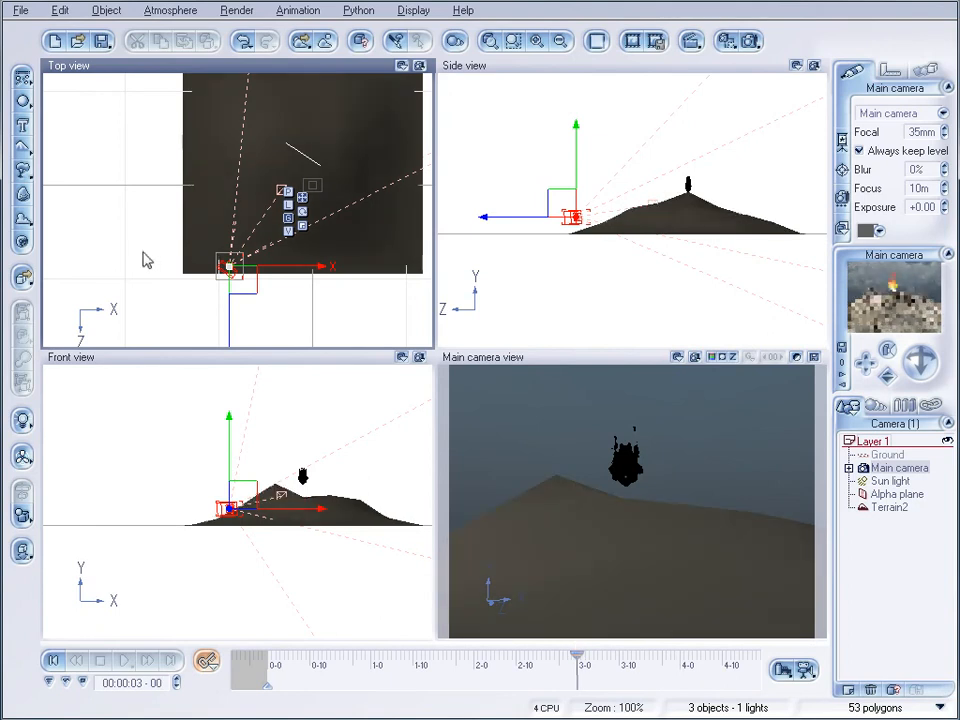
{"action": "left_click_drag", "start_coordinate": [240, 274], "coordinate": [405, 285]}
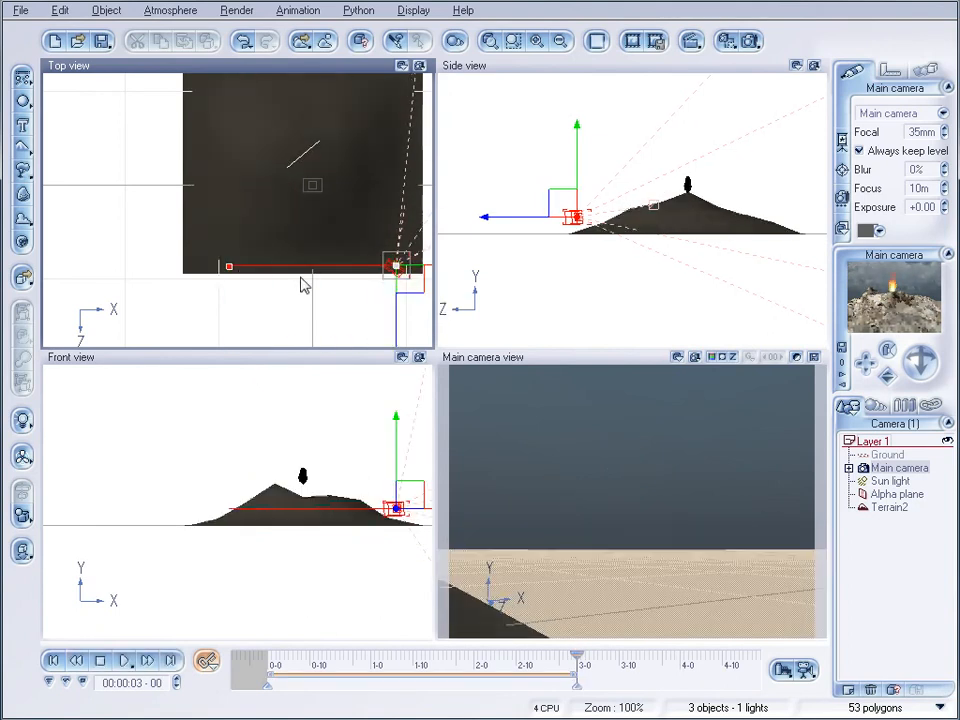
{"action": "right_click_drag", "start_coordinate": [300, 279], "coordinate": [127, 304]}
{"action": "left_click_drag", "start_coordinate": [223, 297], "coordinate": [265, 298]}
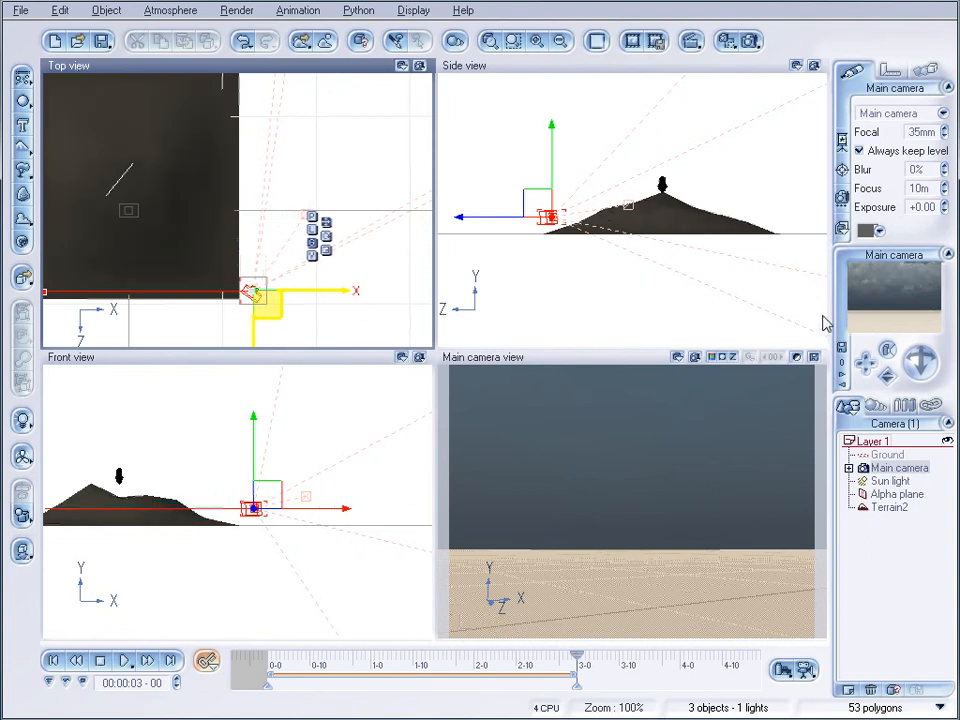
{"action": "mouse_move", "coordinate": [918, 362]}
{"action": "left_mouse_down"}
{"action": "mouse_move", "coordinate": [906, 362]}
{"action": "mouse_move", "coordinate": [915, 366]}
{"action": "left_mouse_up"}
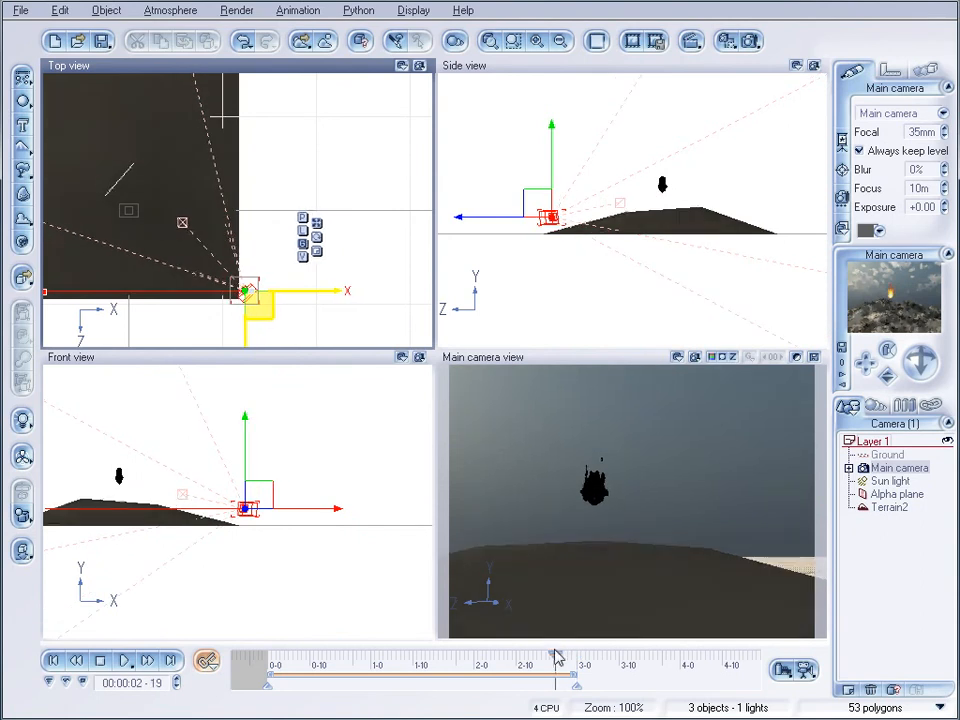
{"action": "left_click_drag", "start_coordinate": [556, 655], "coordinate": [318, 655]}
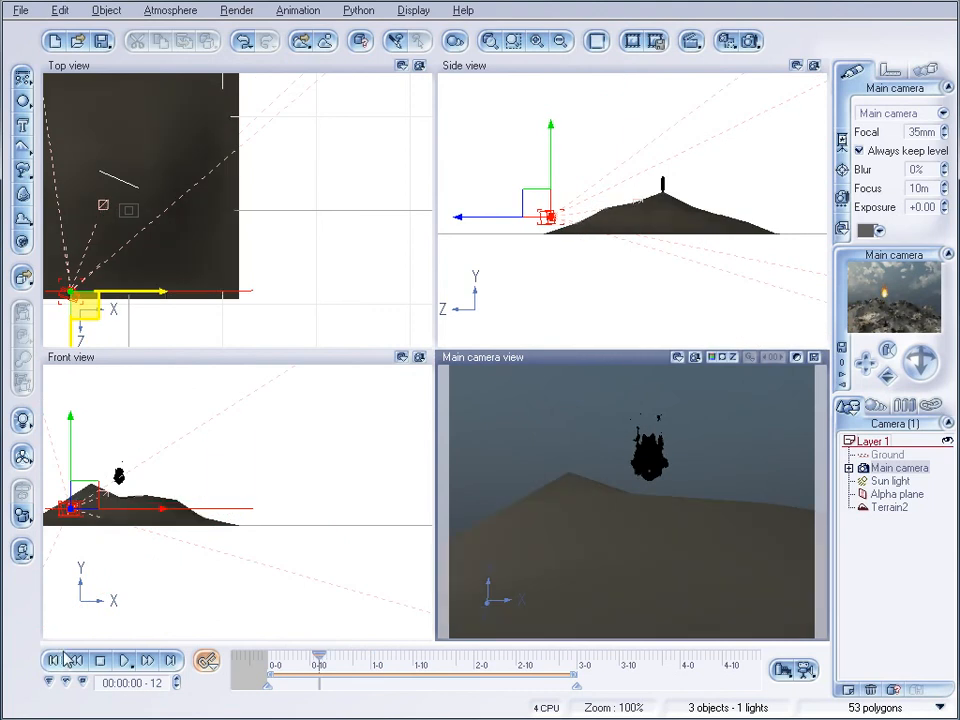
{"action": "left_click", "coordinate": [53, 660]}
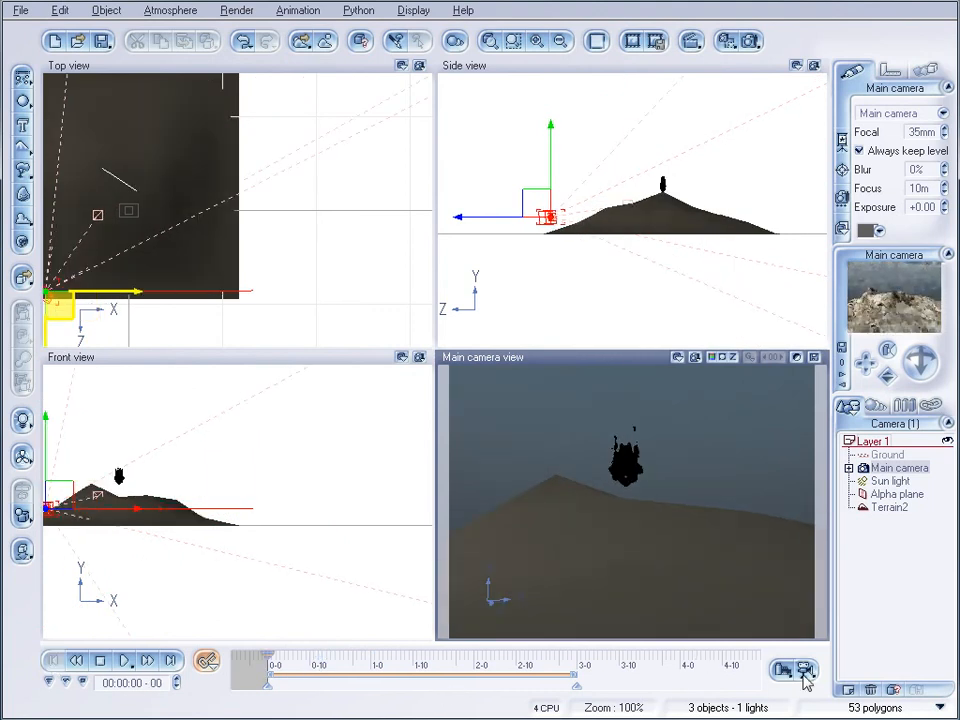
- Set the animation render to 15 frames per second with fire.avi as the colour output file
{"action": "left_click", "coordinate": [804, 669]}
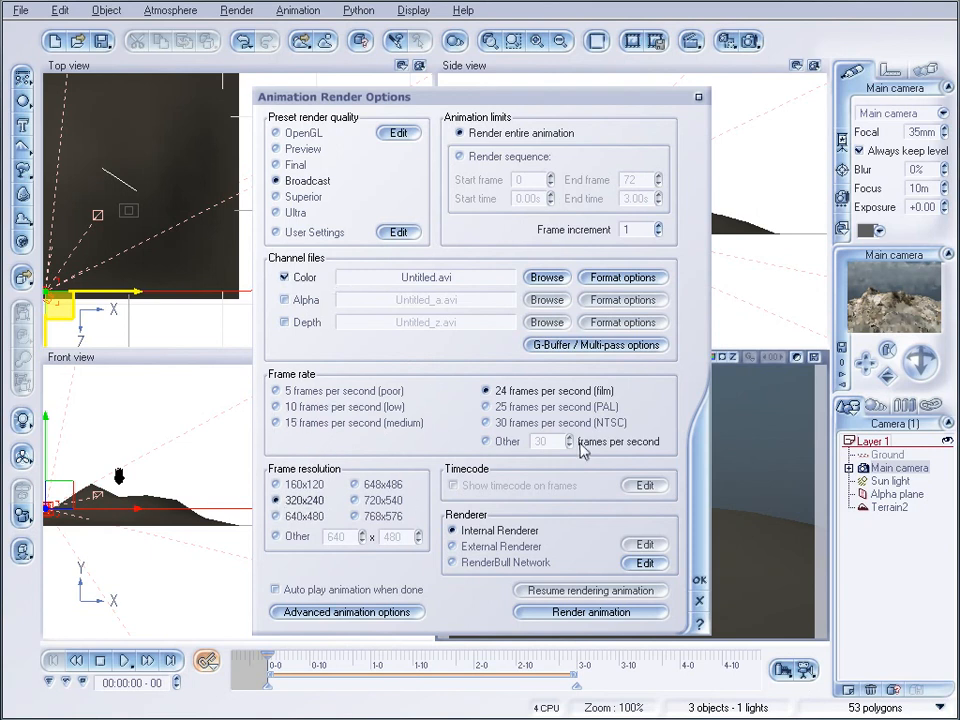
{"action": "left_click", "coordinate": [368, 424]}
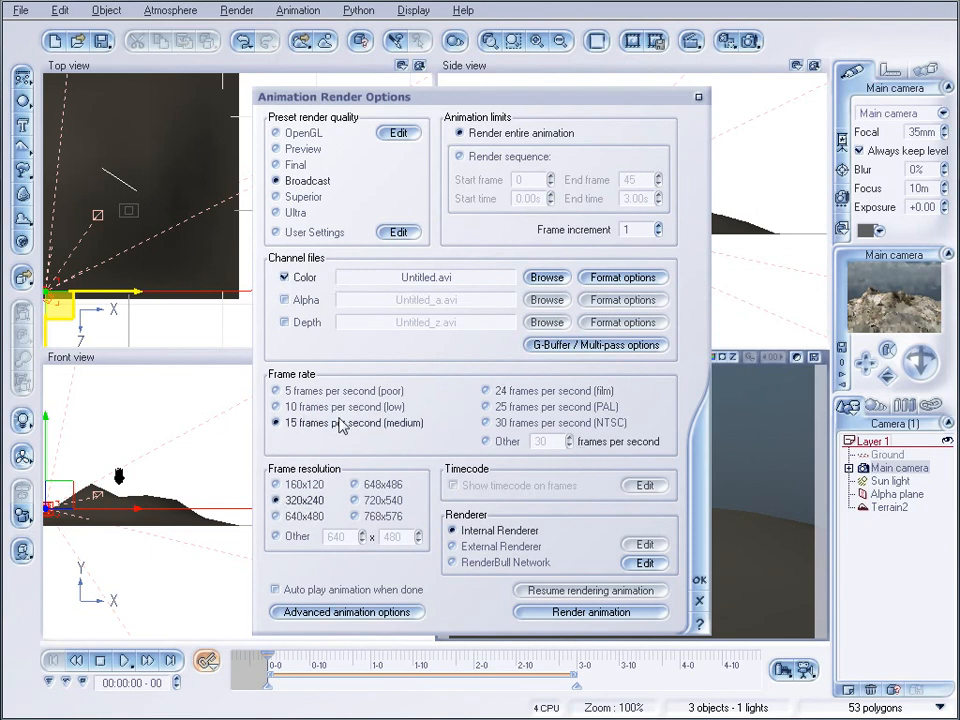
{"action": "left_click", "coordinate": [437, 277]}
{"action": "double_click", "coordinate": [430, 277]}
{"action": "type", "text": "fir"}
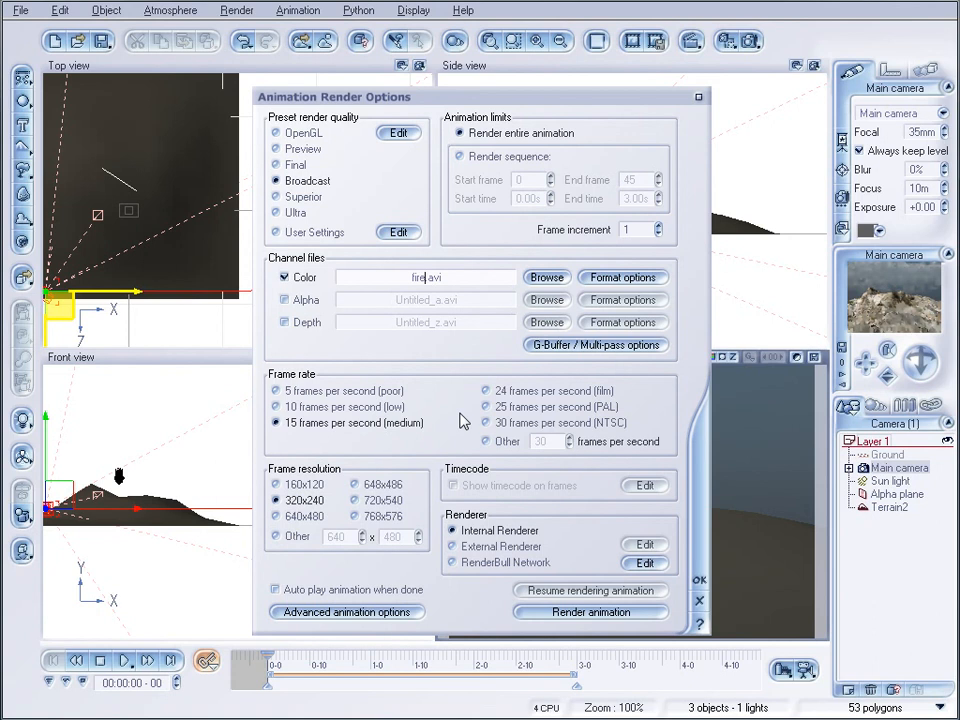
- Render the animation and play the finished fire video in Windows Media Player
{"action": "left_click", "coordinate": [600, 612]}
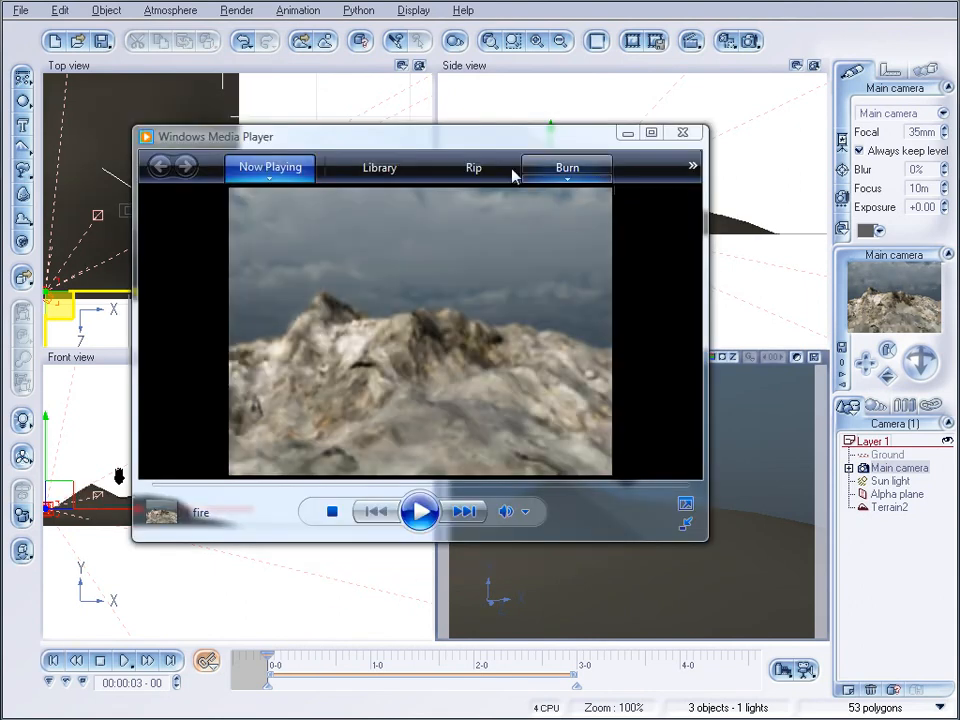
{"action": "left_click_drag", "start_coordinate": [470, 145], "coordinate": [480, 154]}
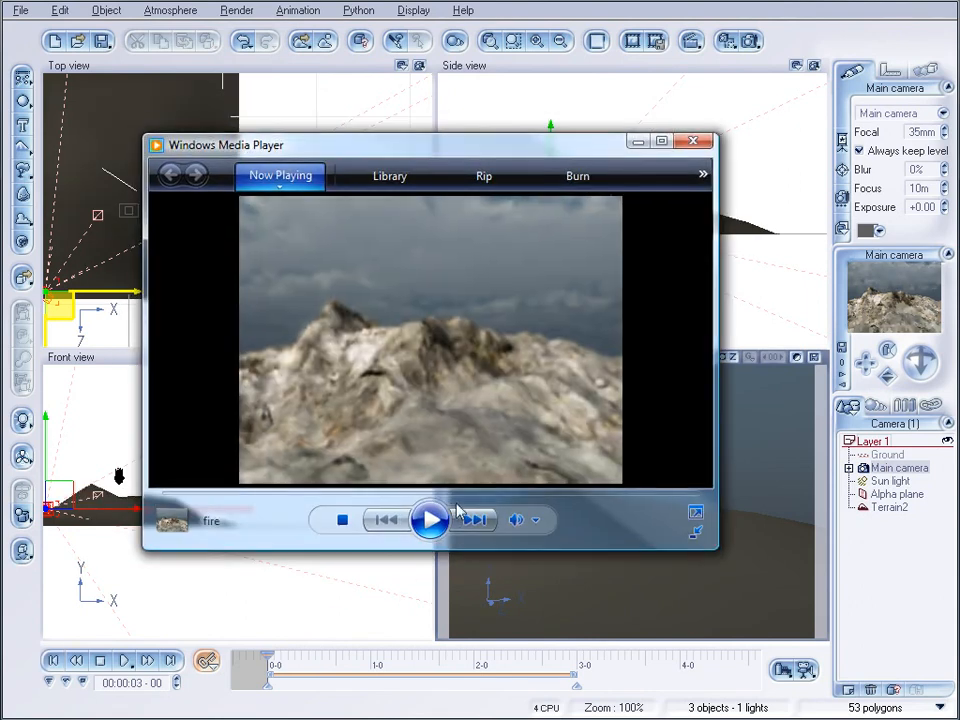
{"action": "left_click", "coordinate": [430, 519]}
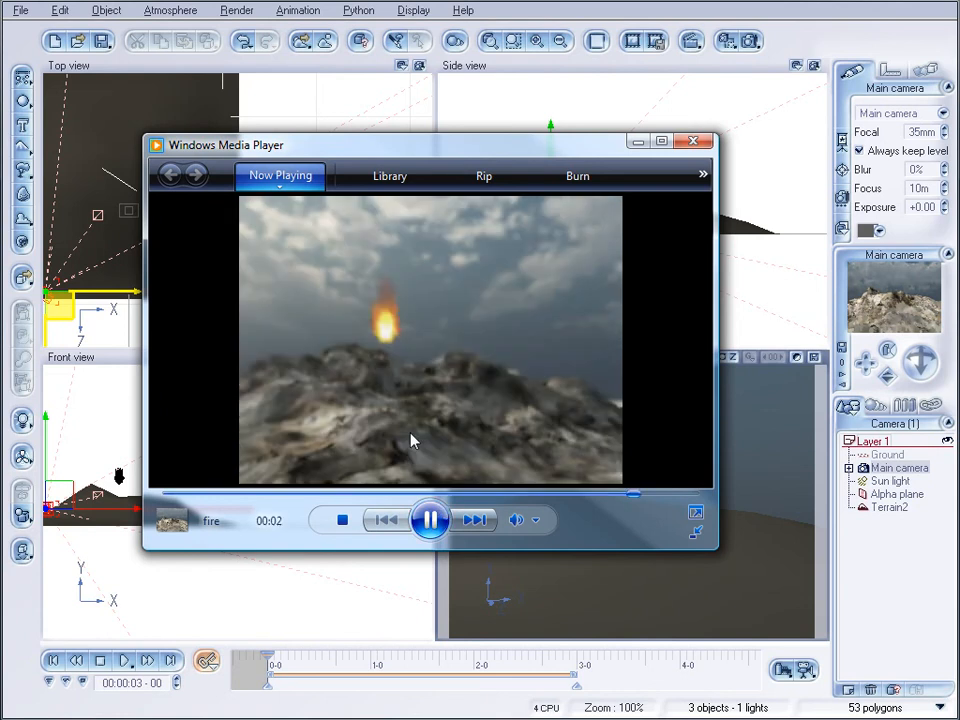